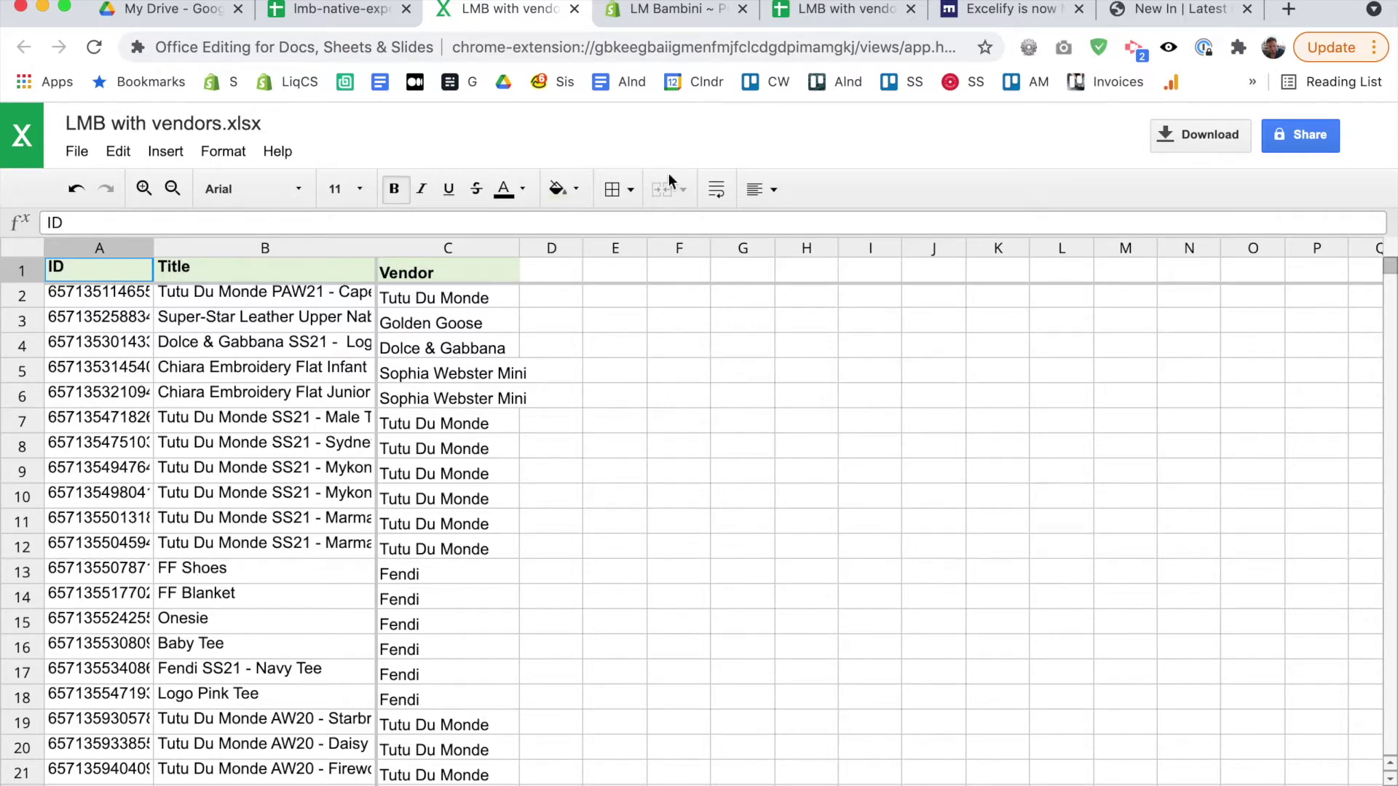
Select all 50+ store products, not just the first page, and open them in the bulk editor.
click(662, 12)
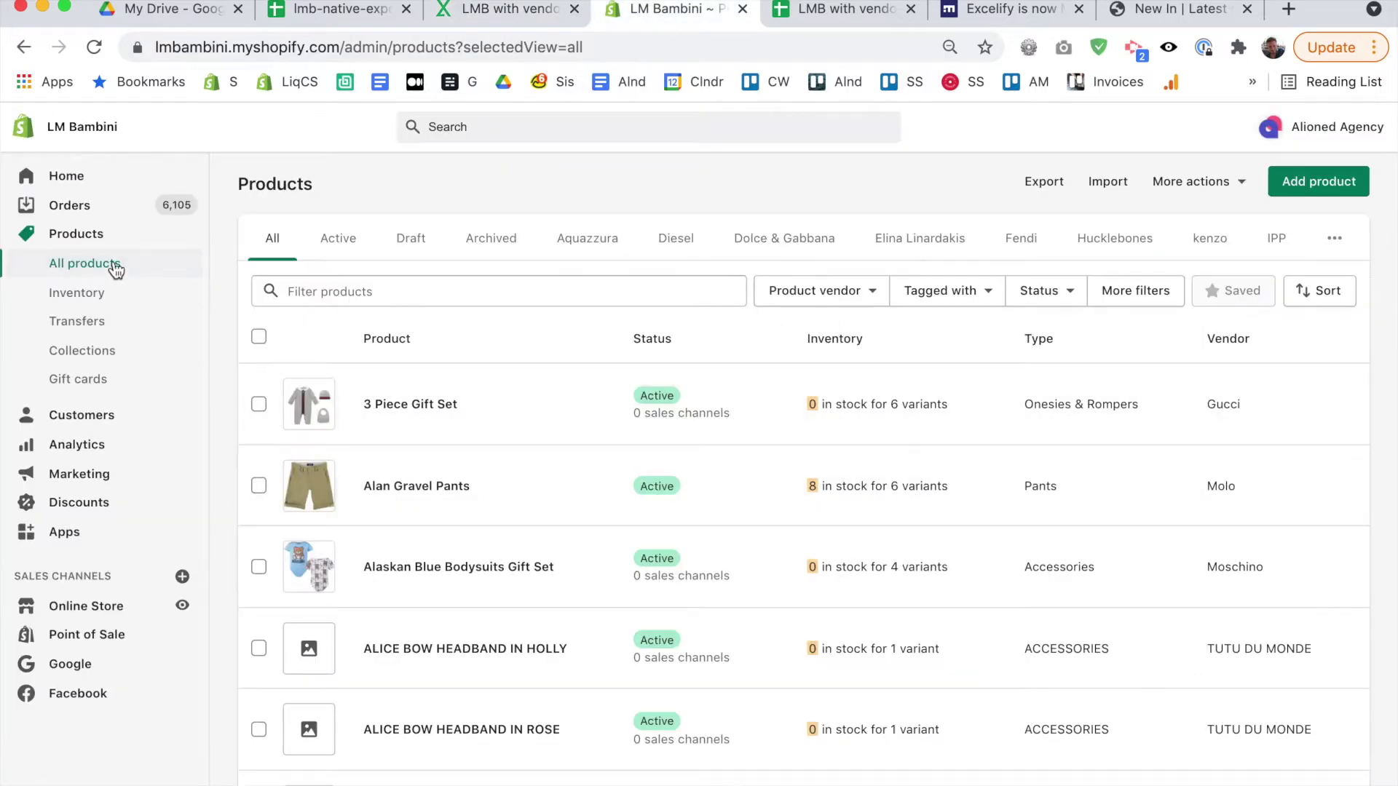
click(259, 338)
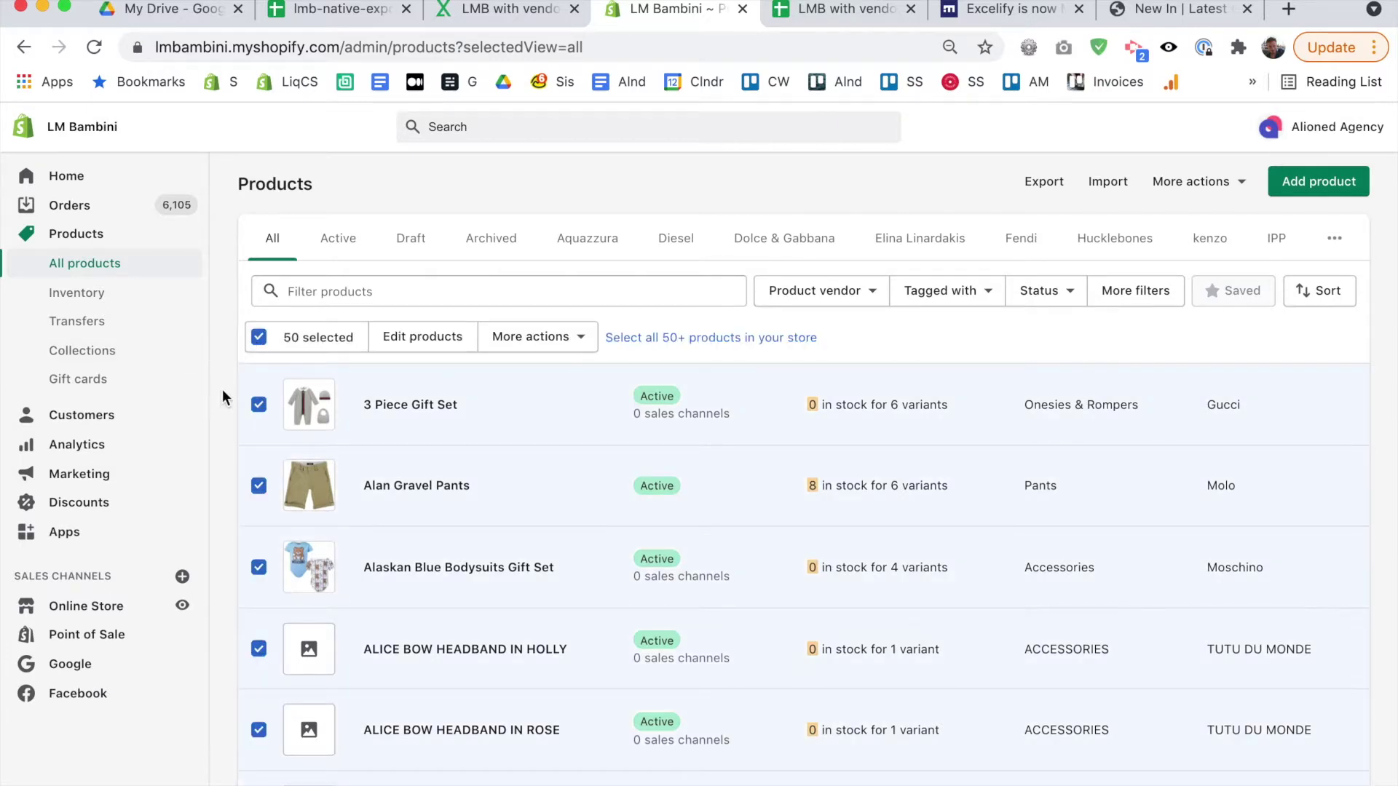
click(399, 345)
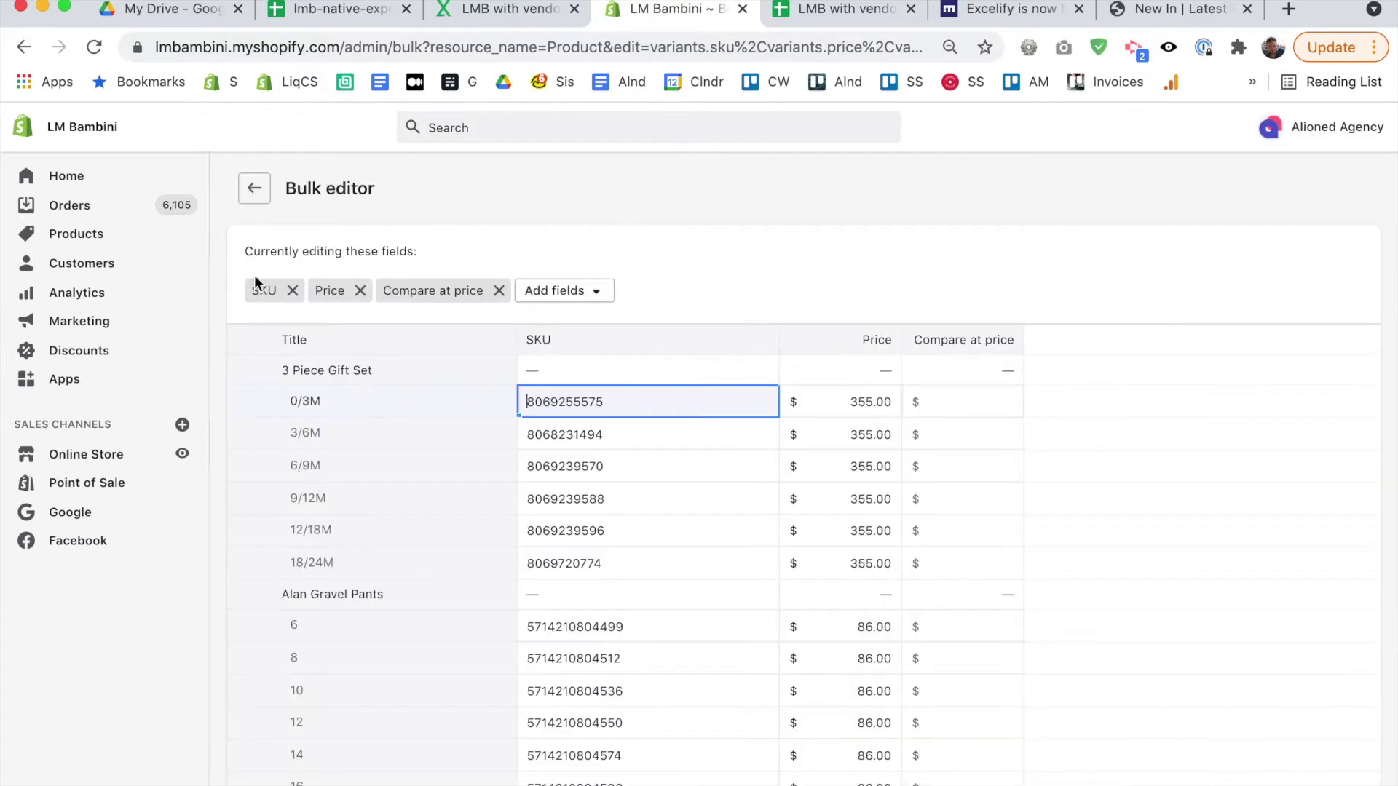
click(254, 190)
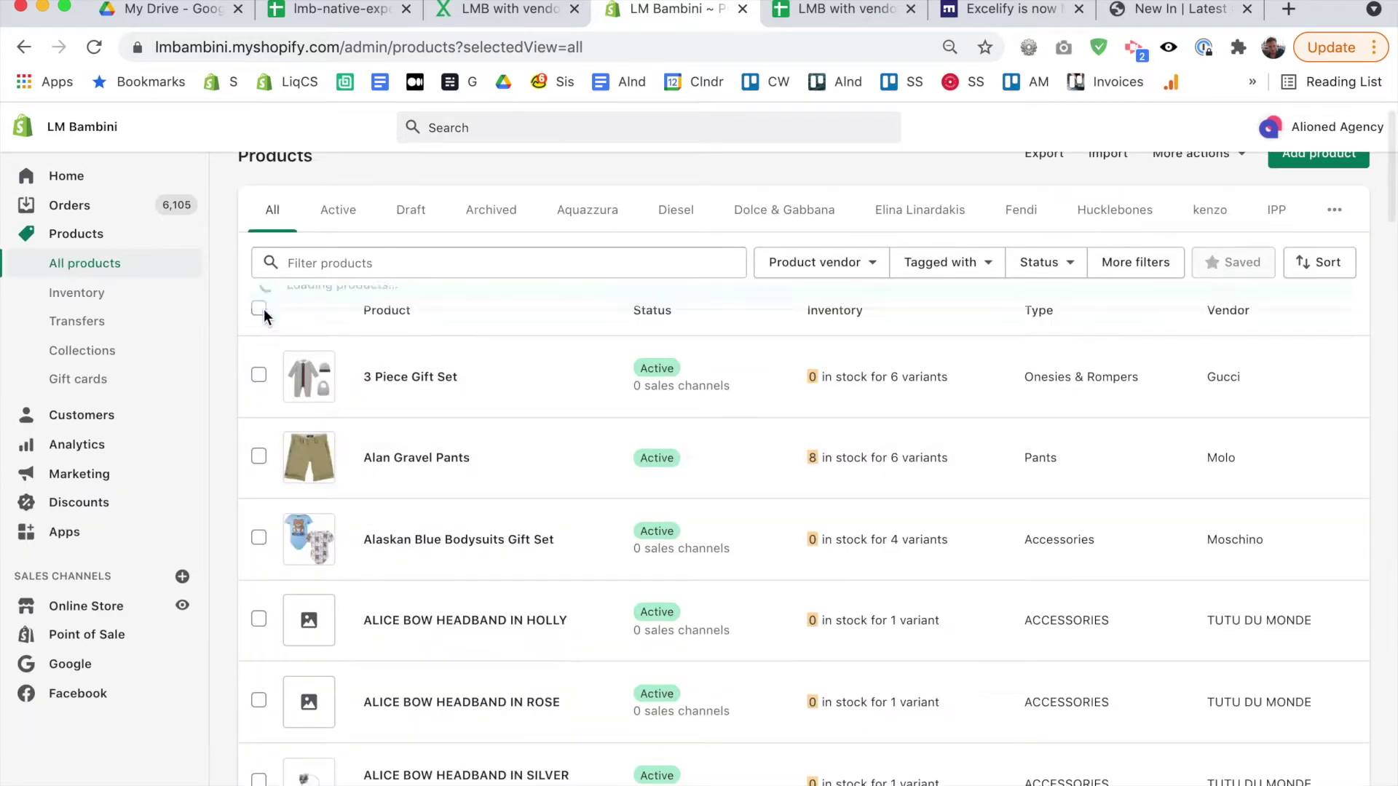
click(259, 309)
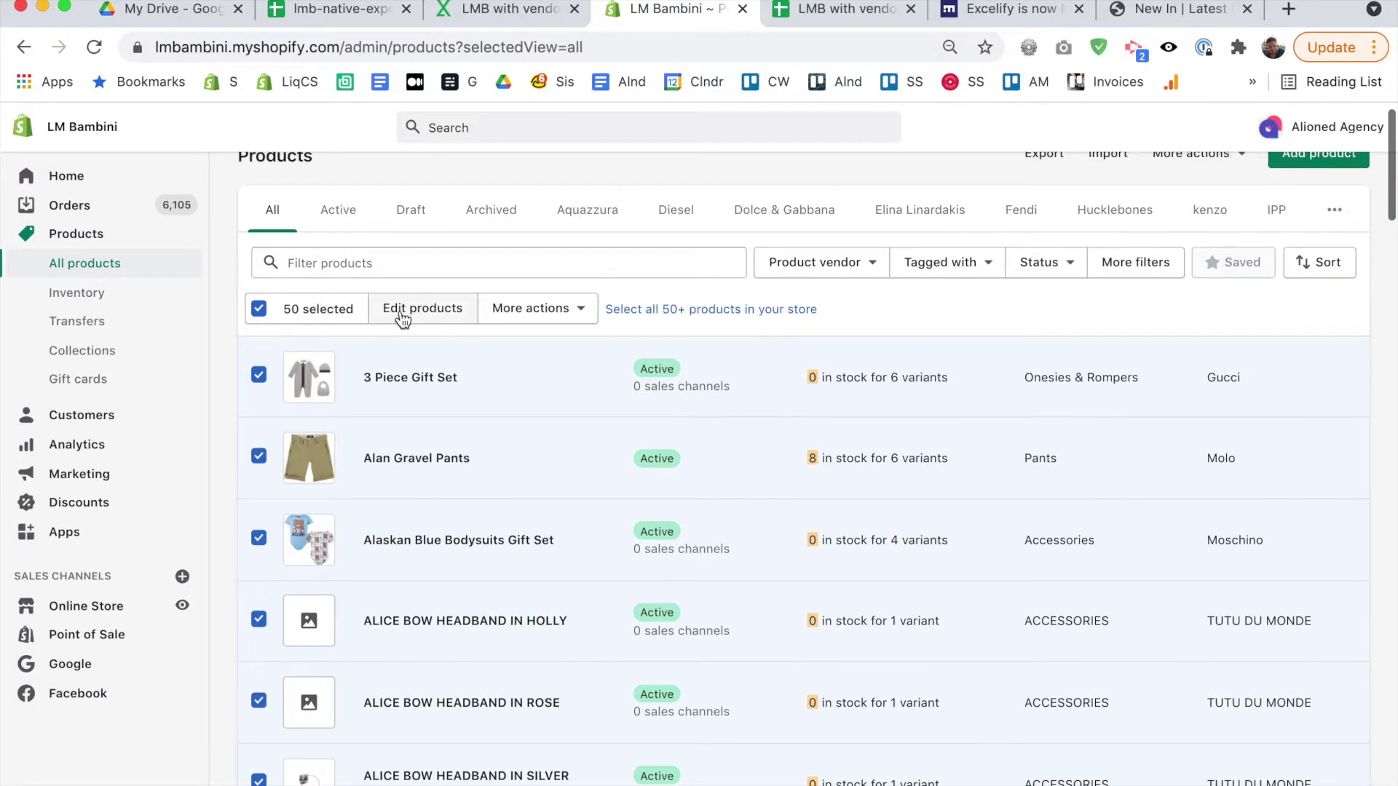
click(729, 313)
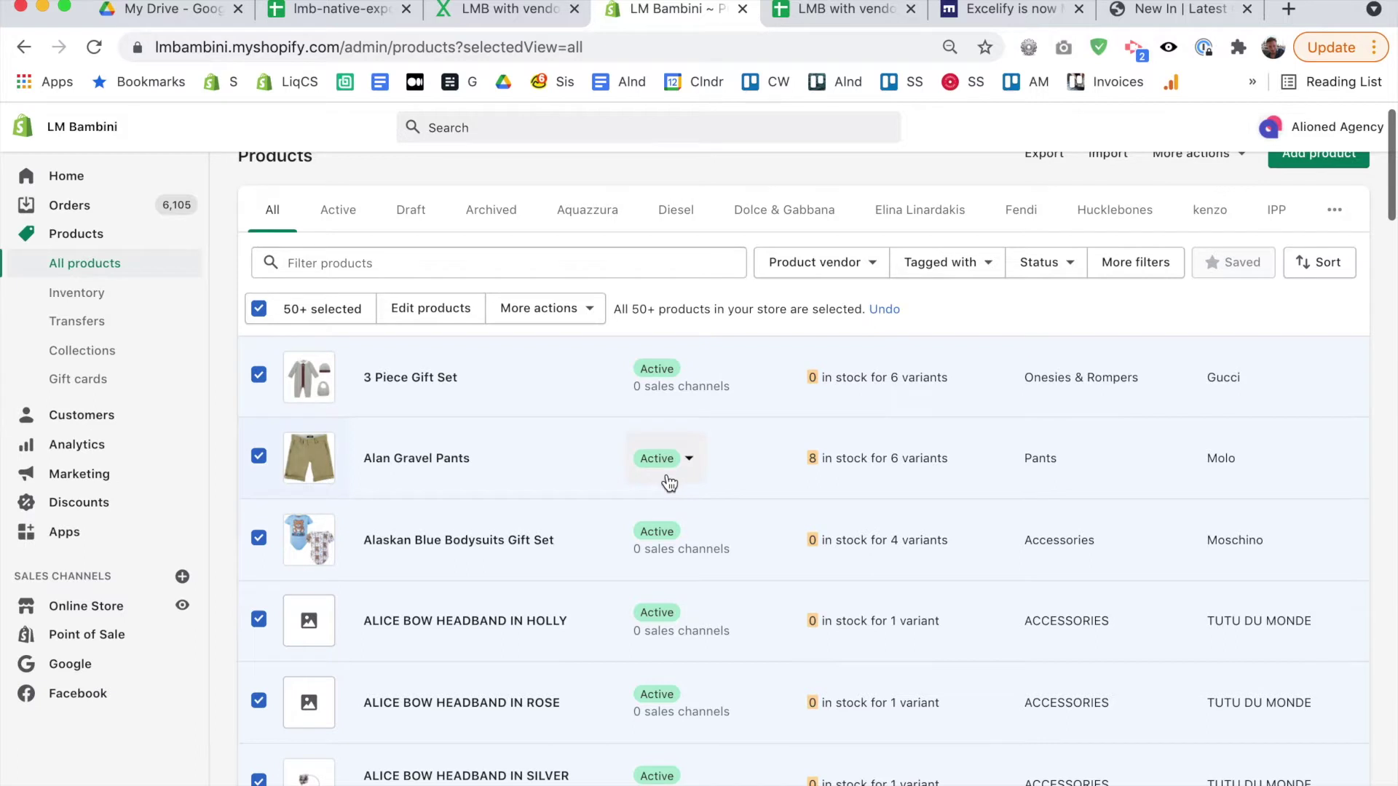
click(435, 312)
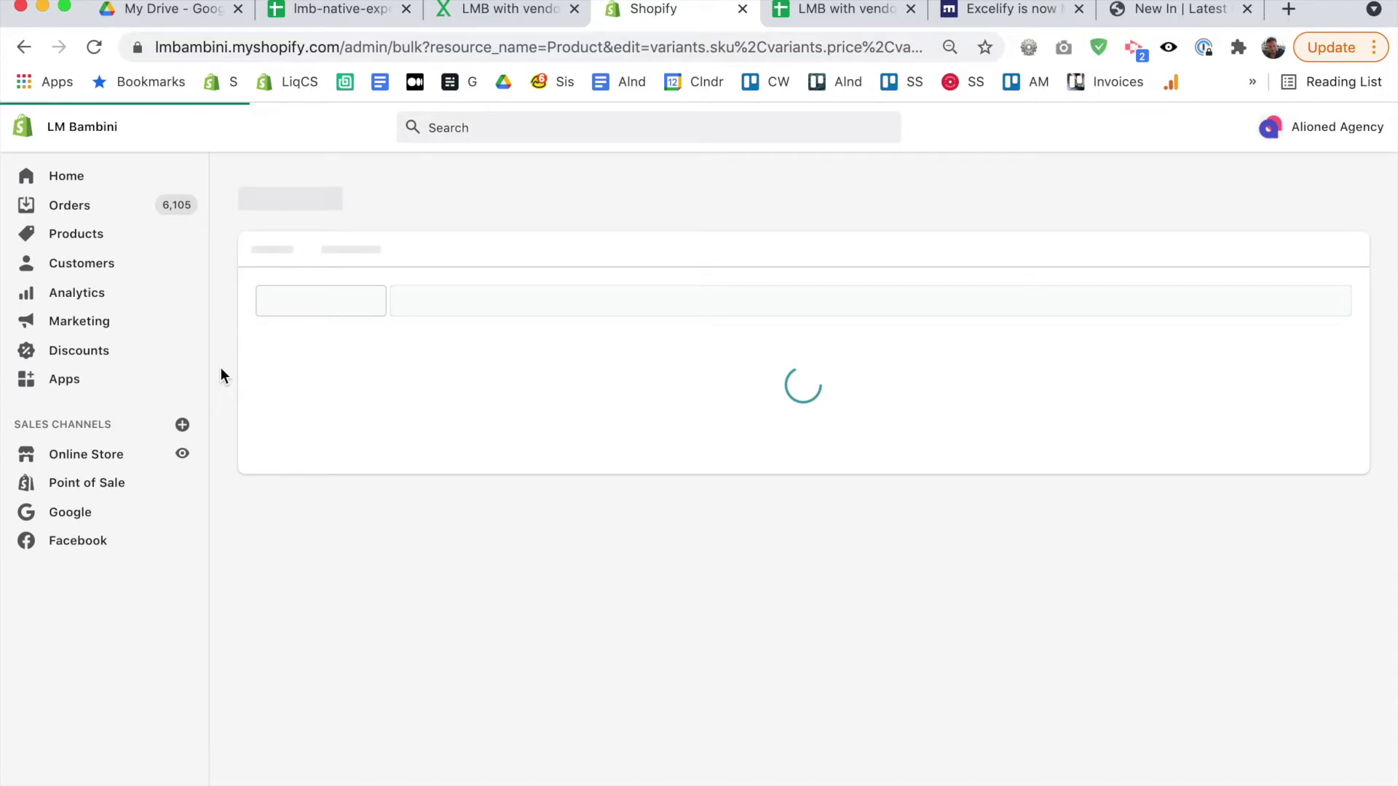
Replace the bulk editor's SKU column with the product Title field.
scroll(238, 420, down, 1)
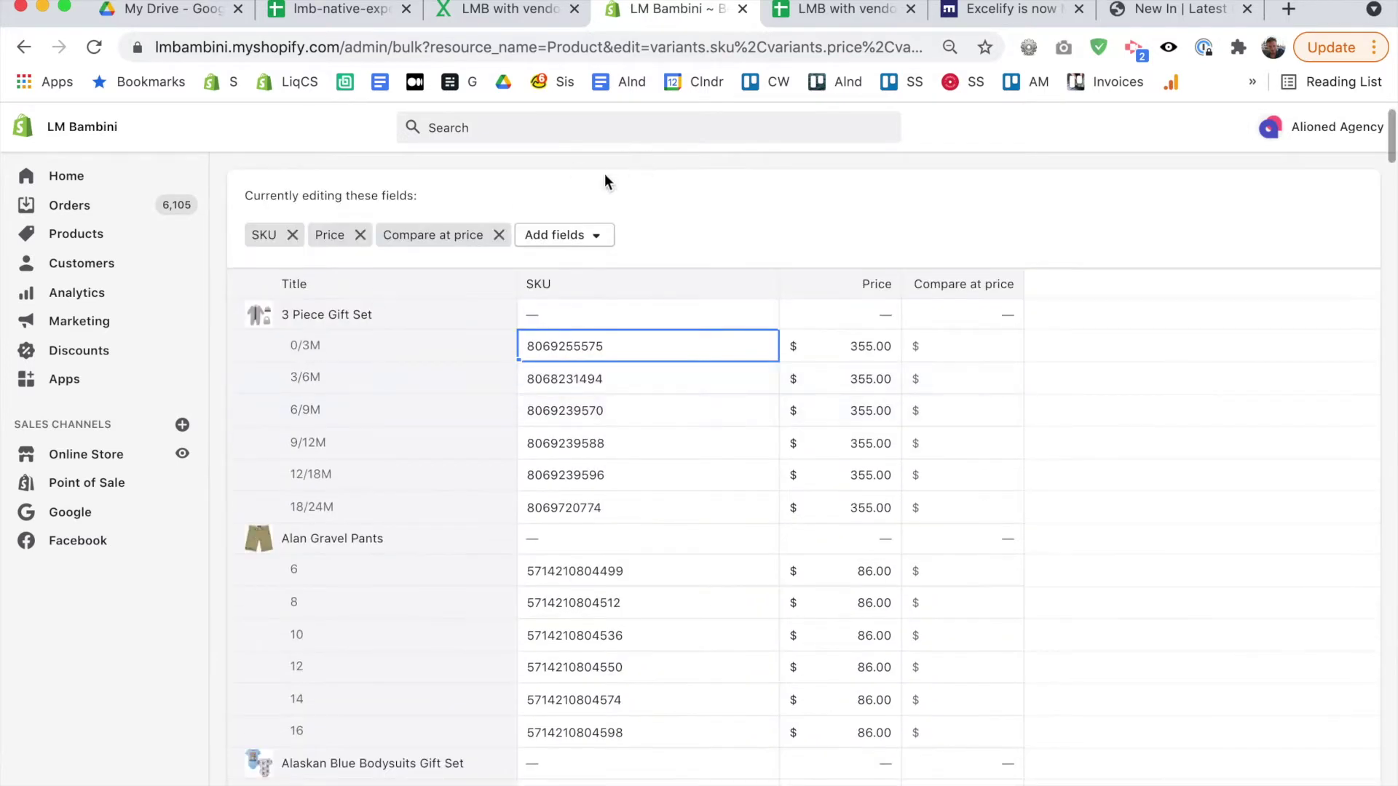
click(292, 235)
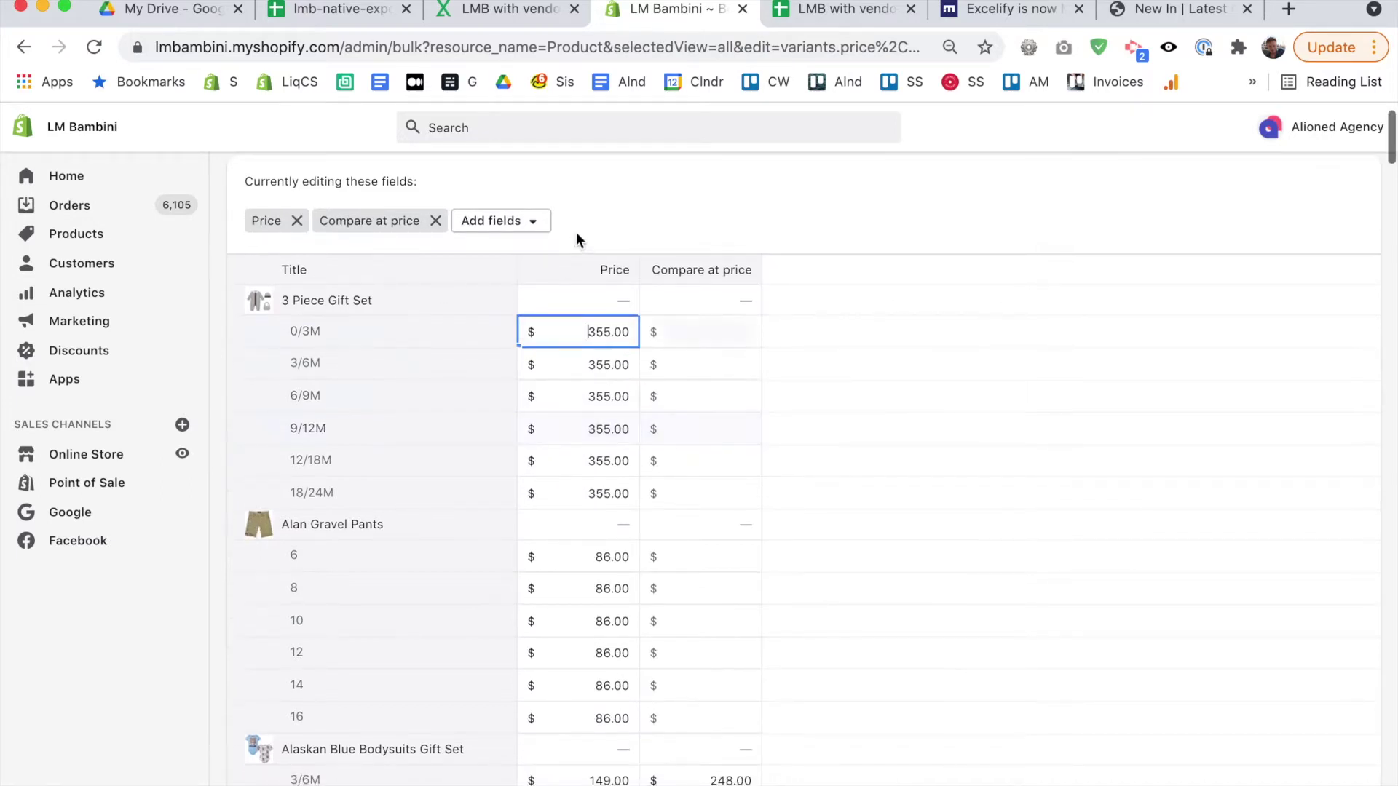
click(526, 223)
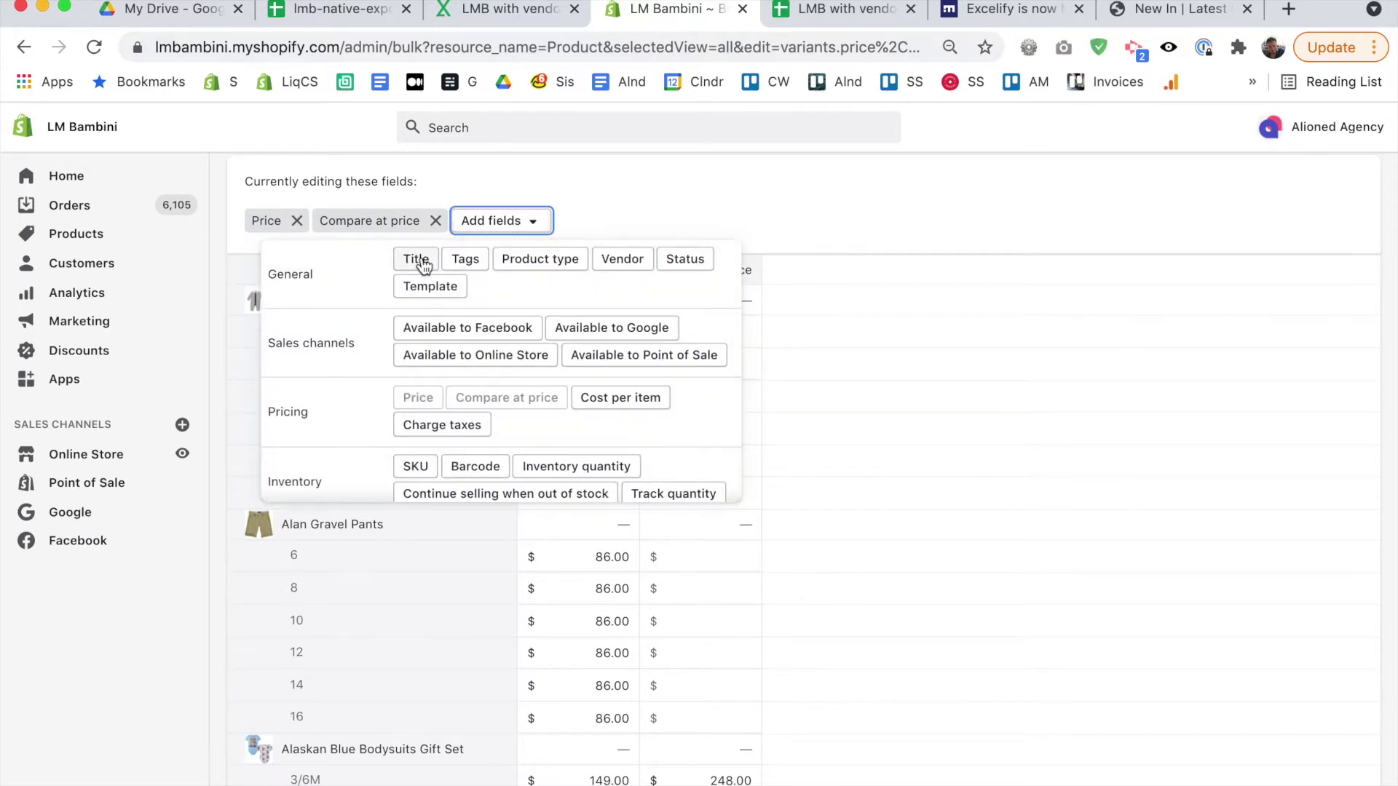
click(421, 260)
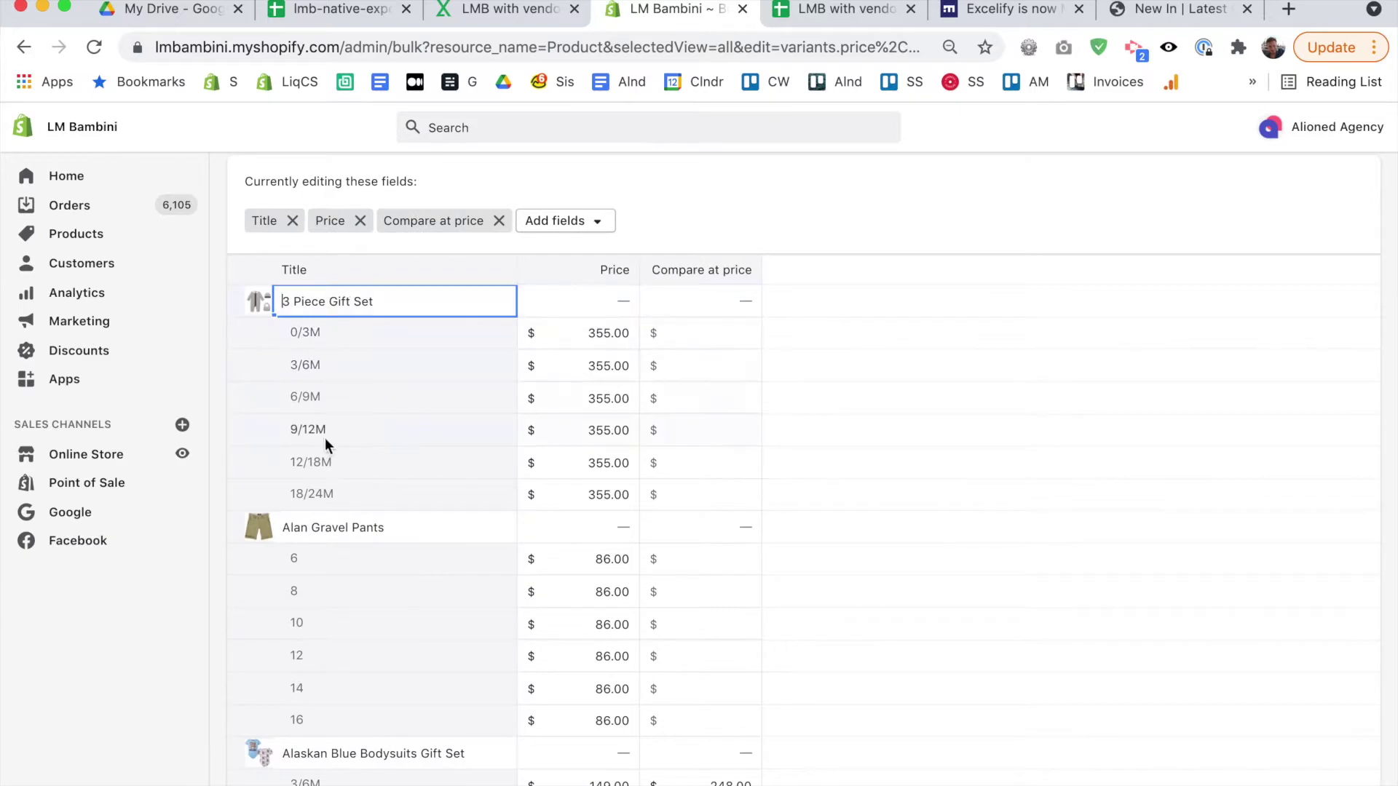
Scroll through the product titles, loading the next page of products.
scroll(445, 522, down, 20)
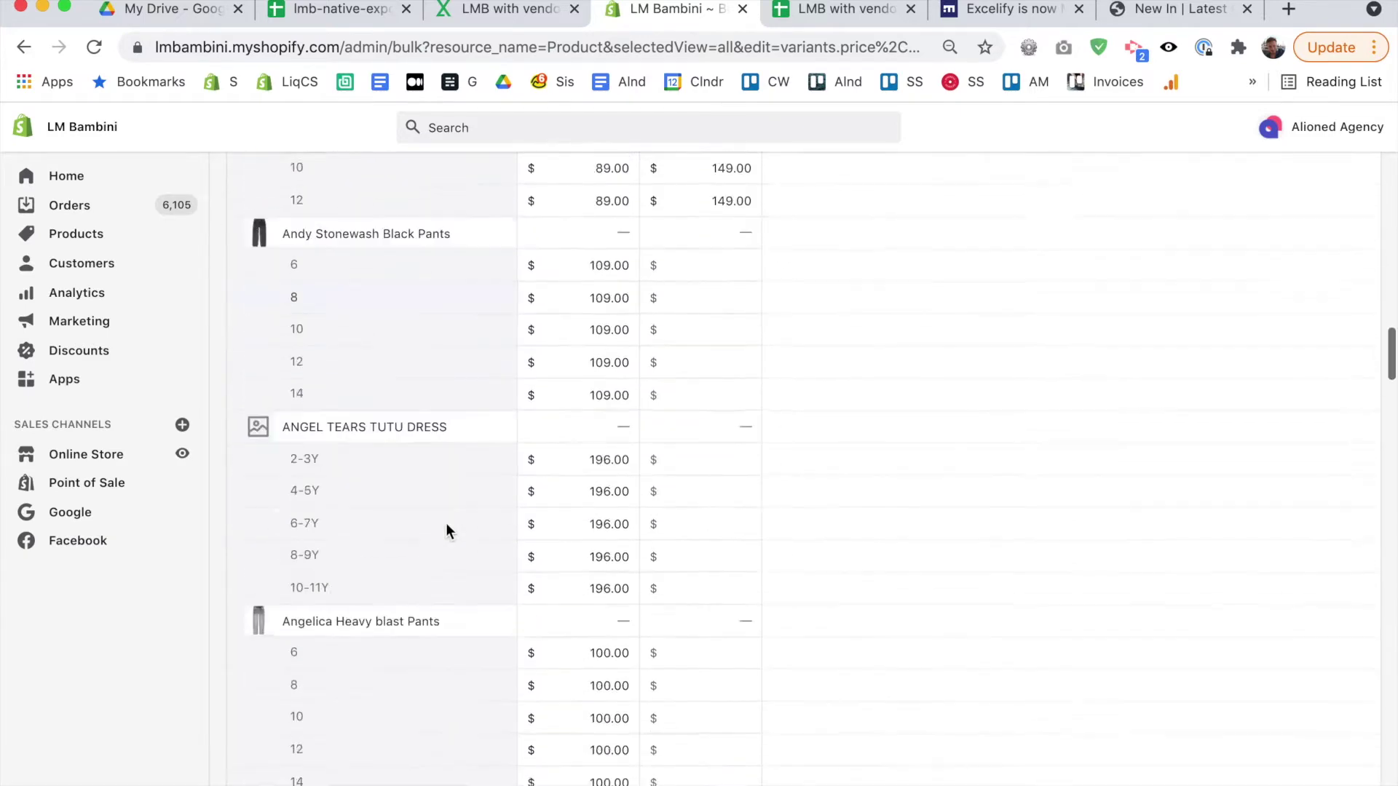
scroll(445, 523, down, 20)
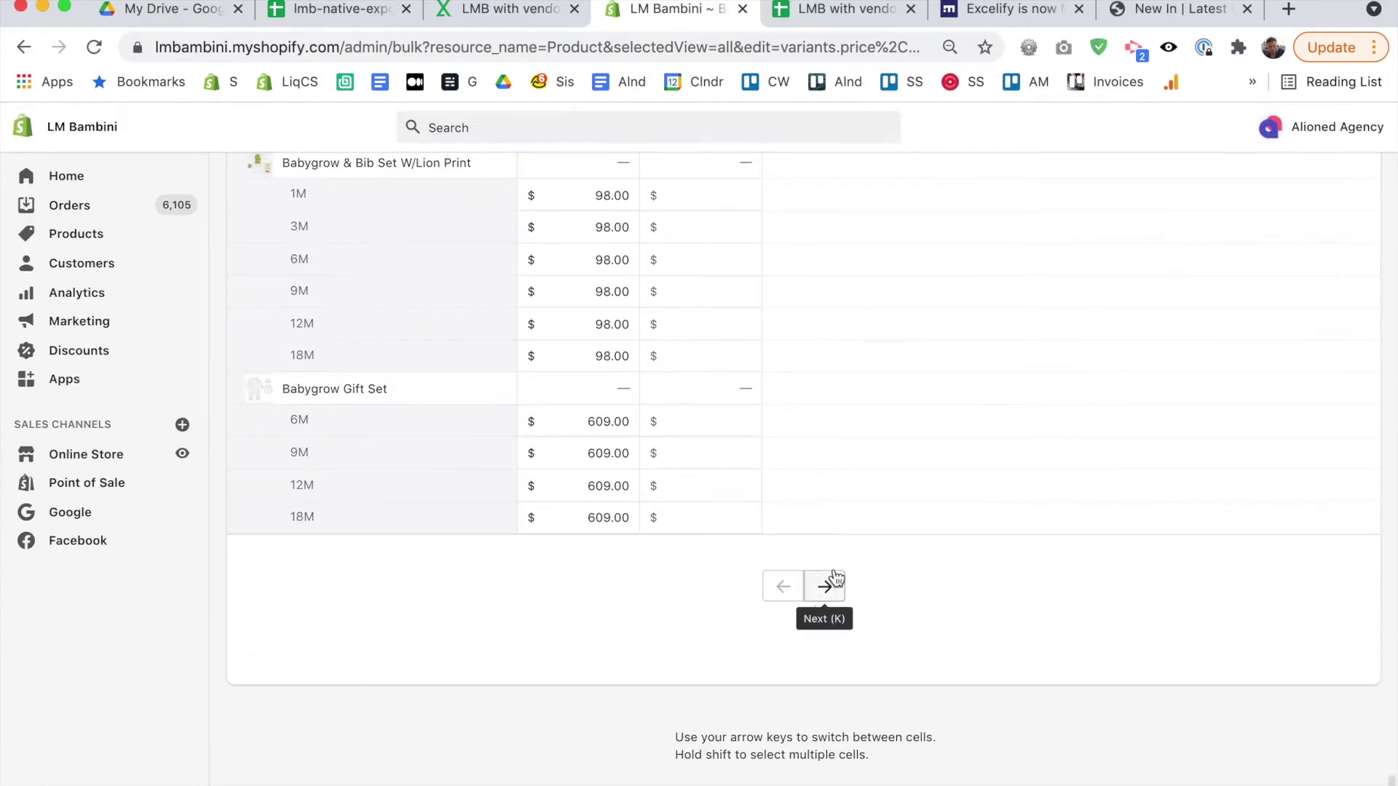
click(824, 588)
scroll(379, 508, up, 15)
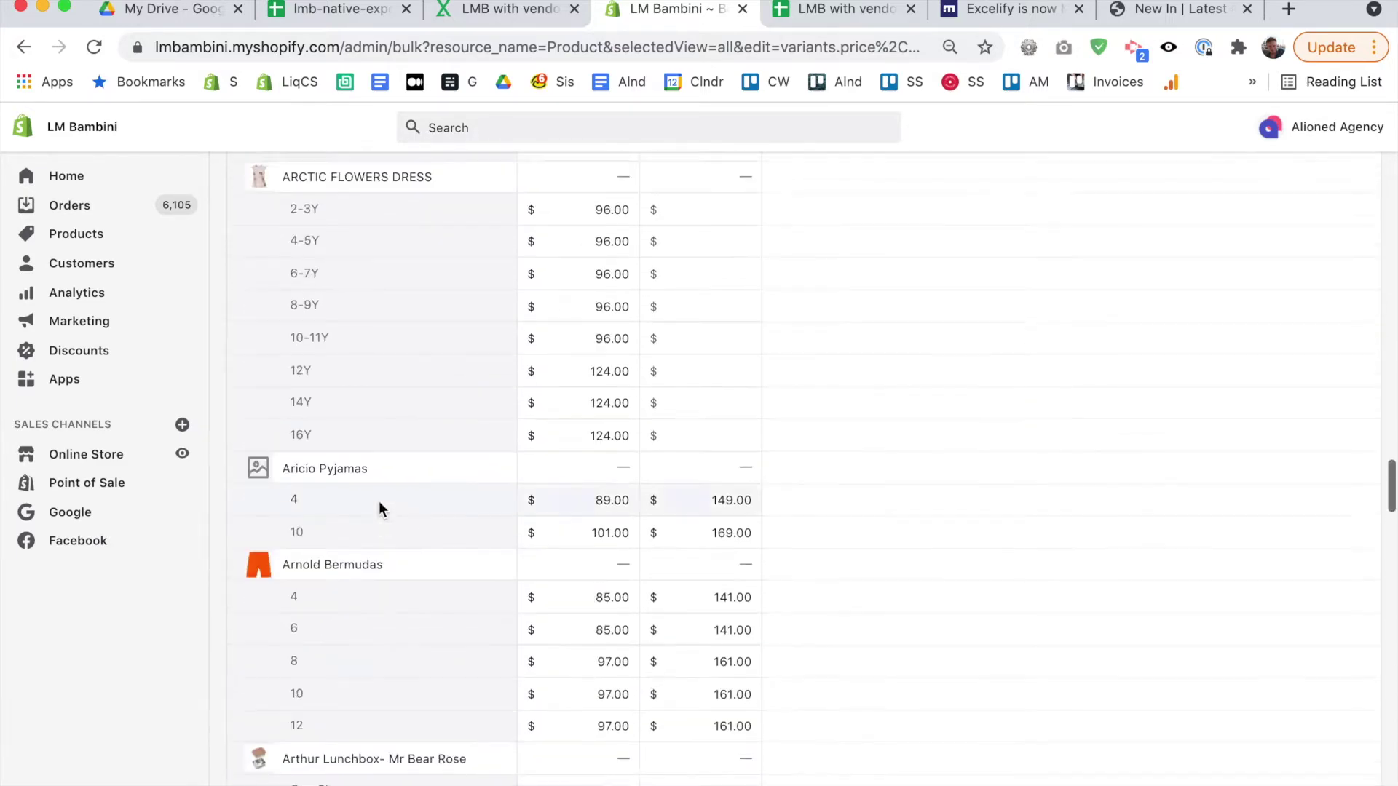
scroll(378, 508, up, 20)
scroll(371, 509, down, 4)
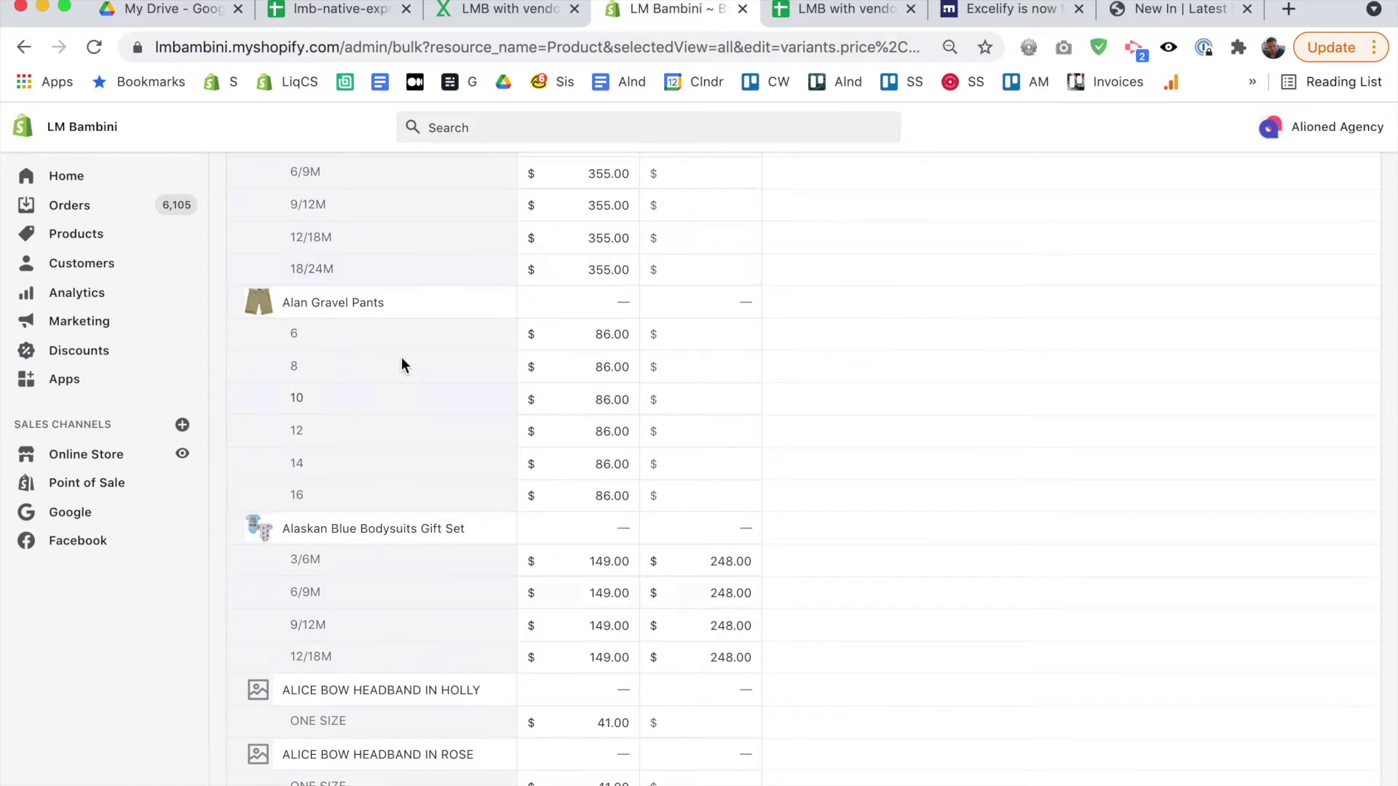
scroll(448, 561, down, 10)
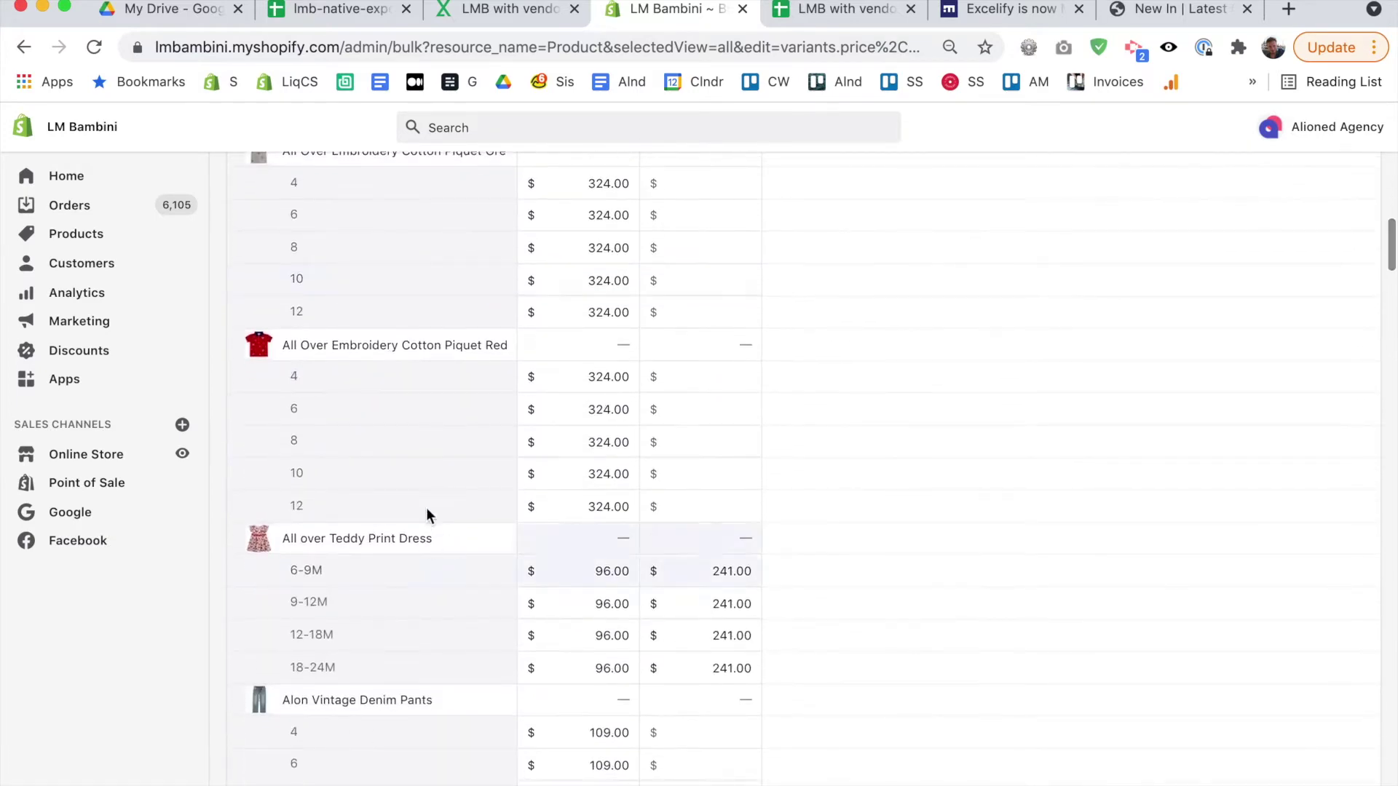
scroll(480, 495, up, 15)
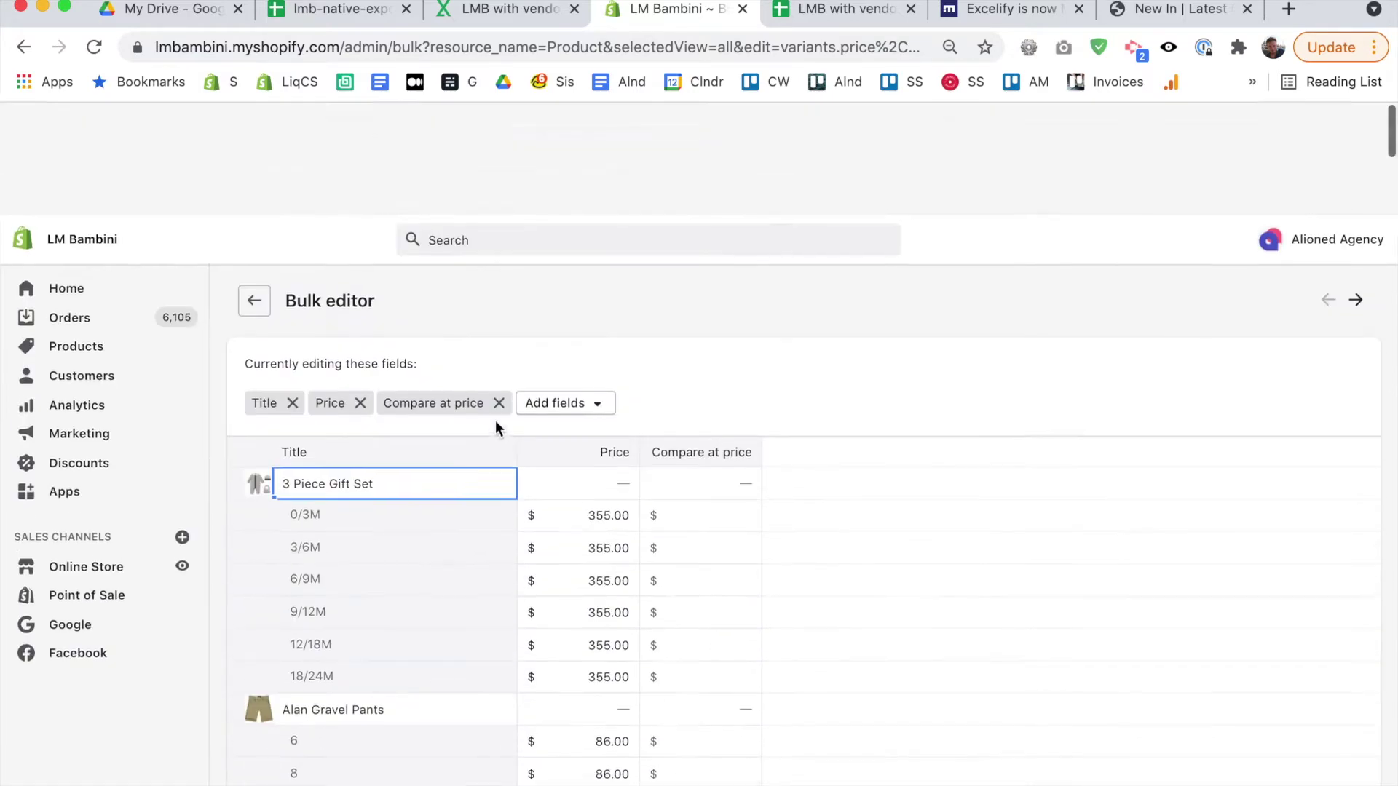
scroll(904, 491, down, 10)
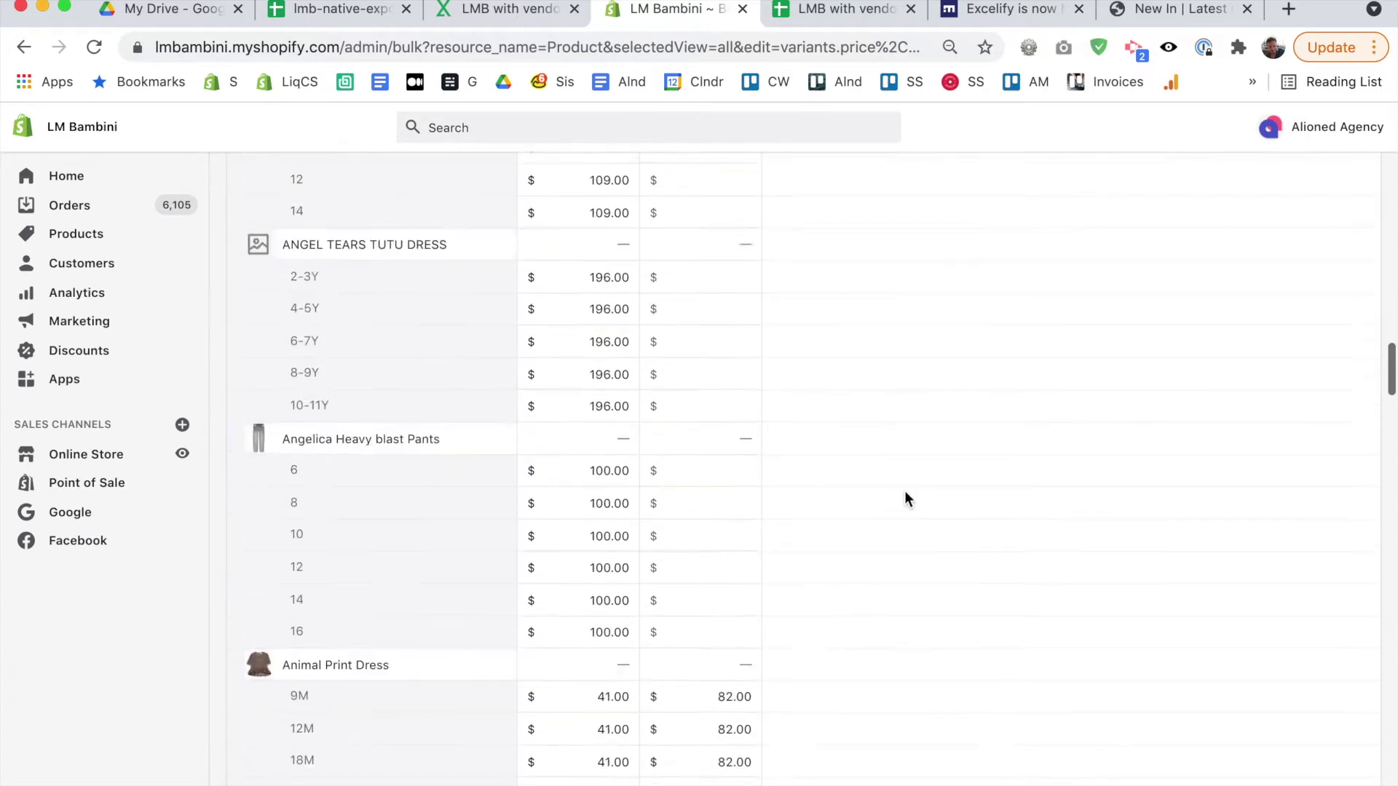
scroll(904, 491, down, 3)
Return to the full products list, then bring up the lmb-native-export spreadsheet.
key(super+2)
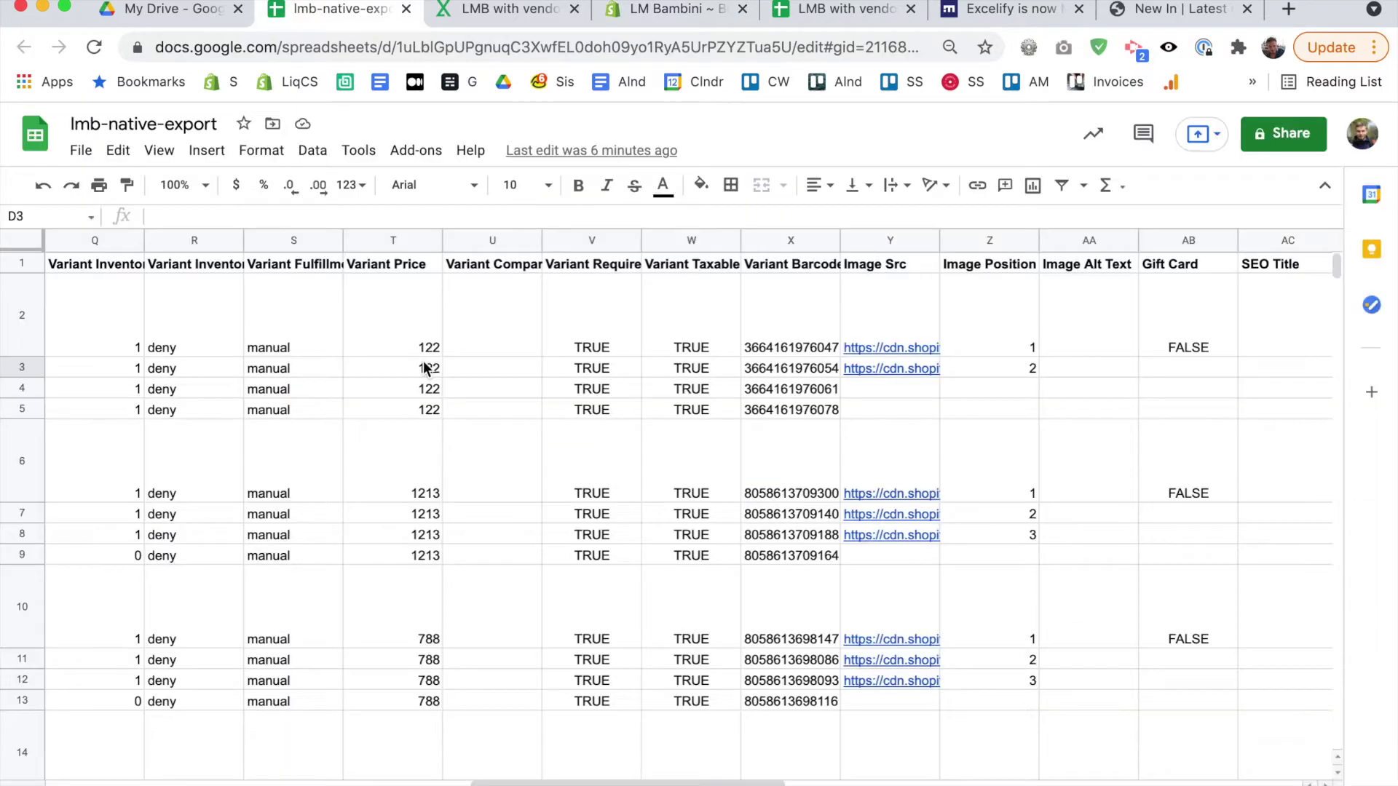
click(676, 9)
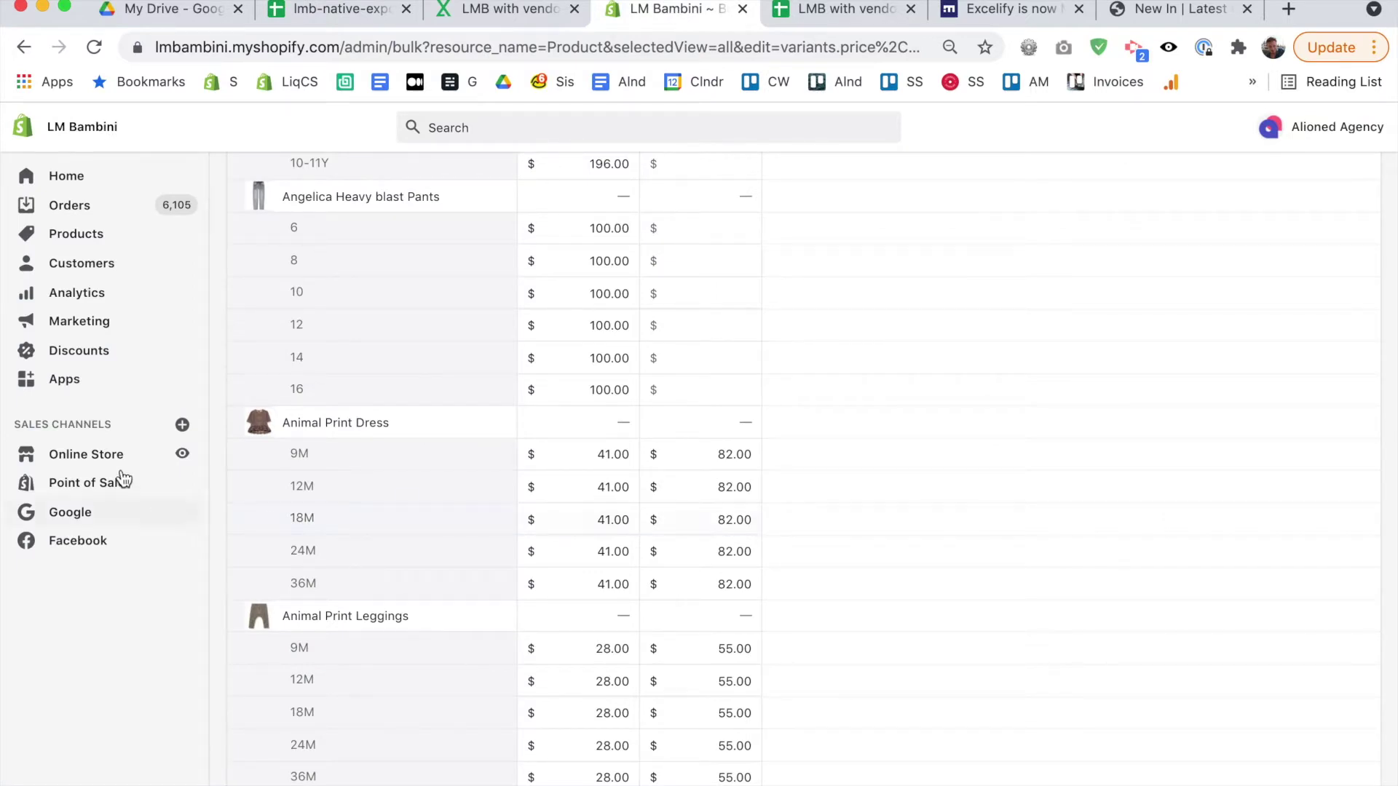
click(85, 236)
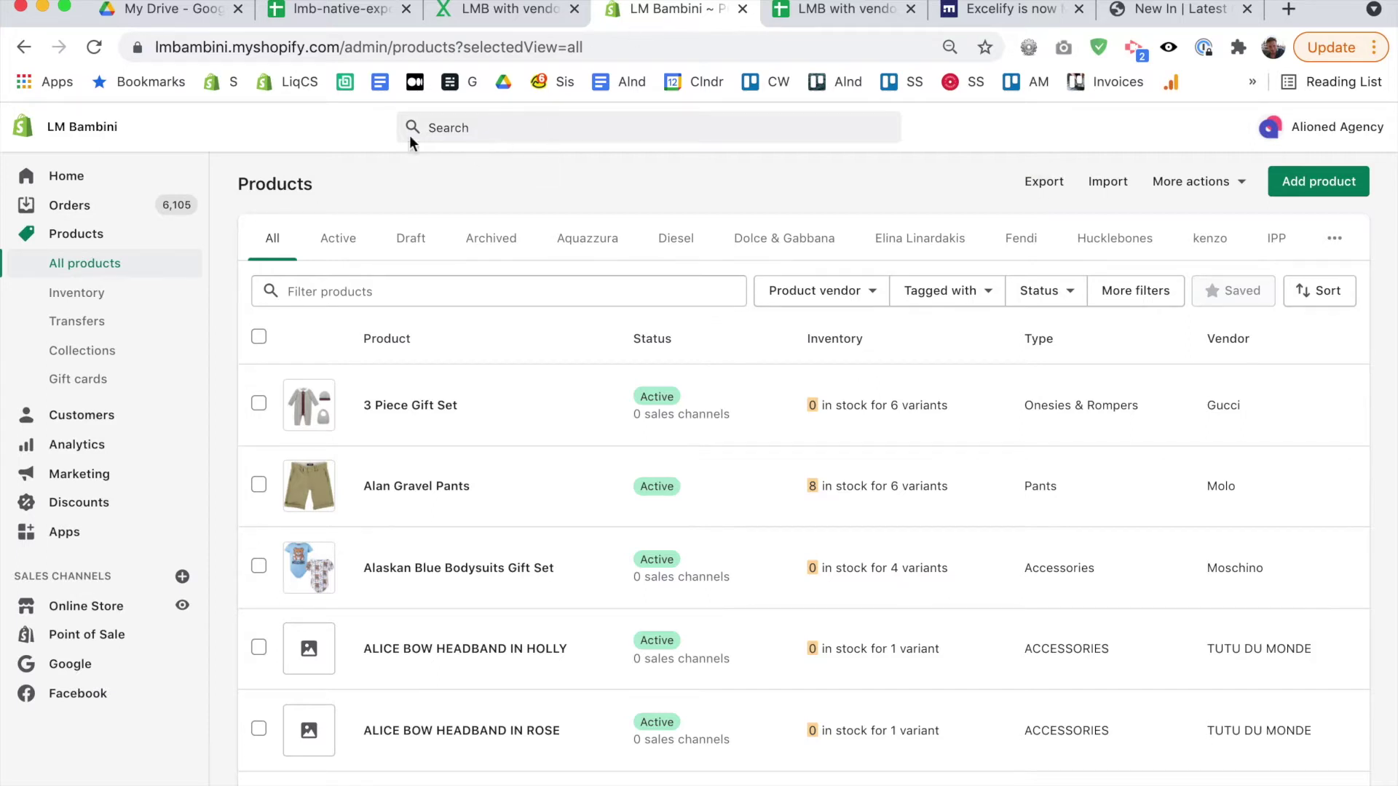
click(342, 13)
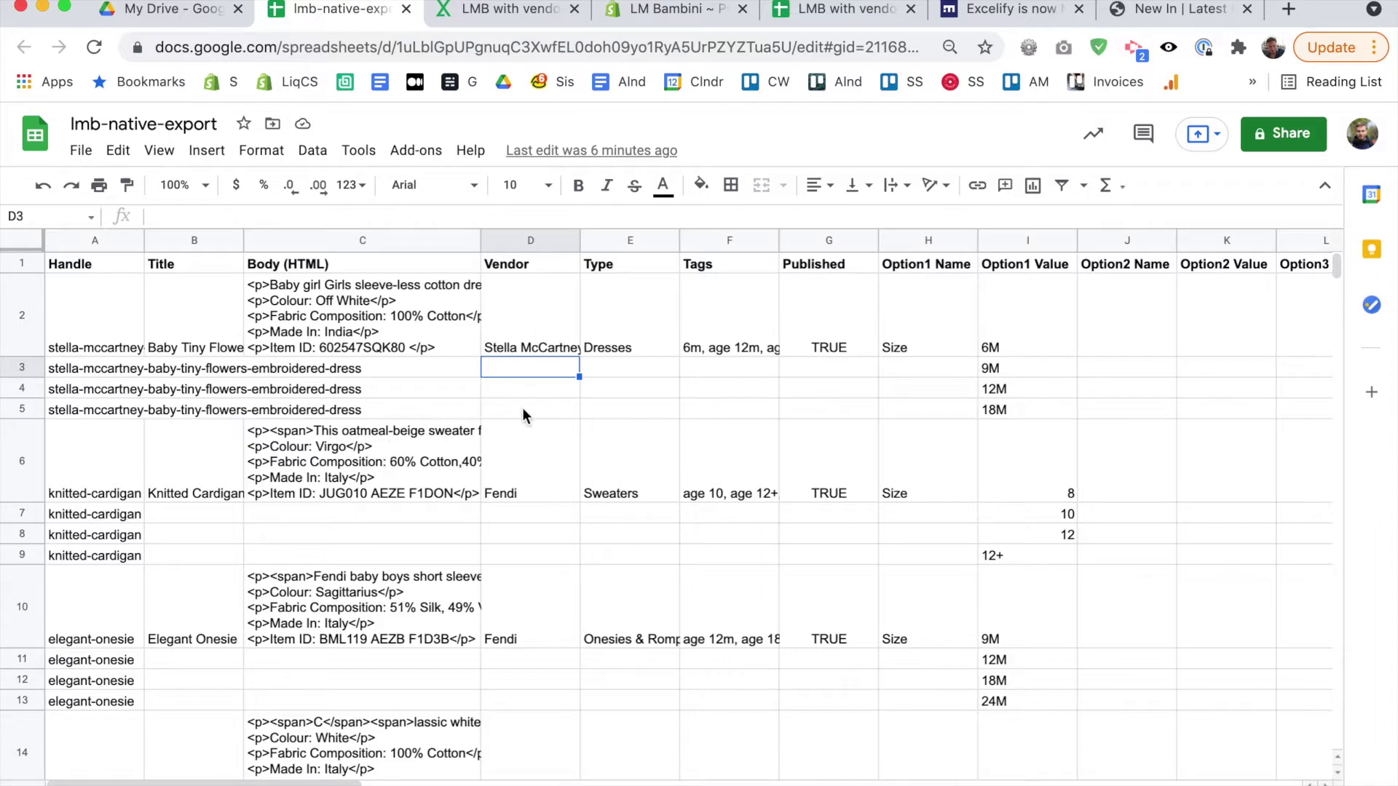
Scroll across the lmb-native-export sheet's product columns, then switch to the Matrixify page.
scroll(857, 460, right, 6)
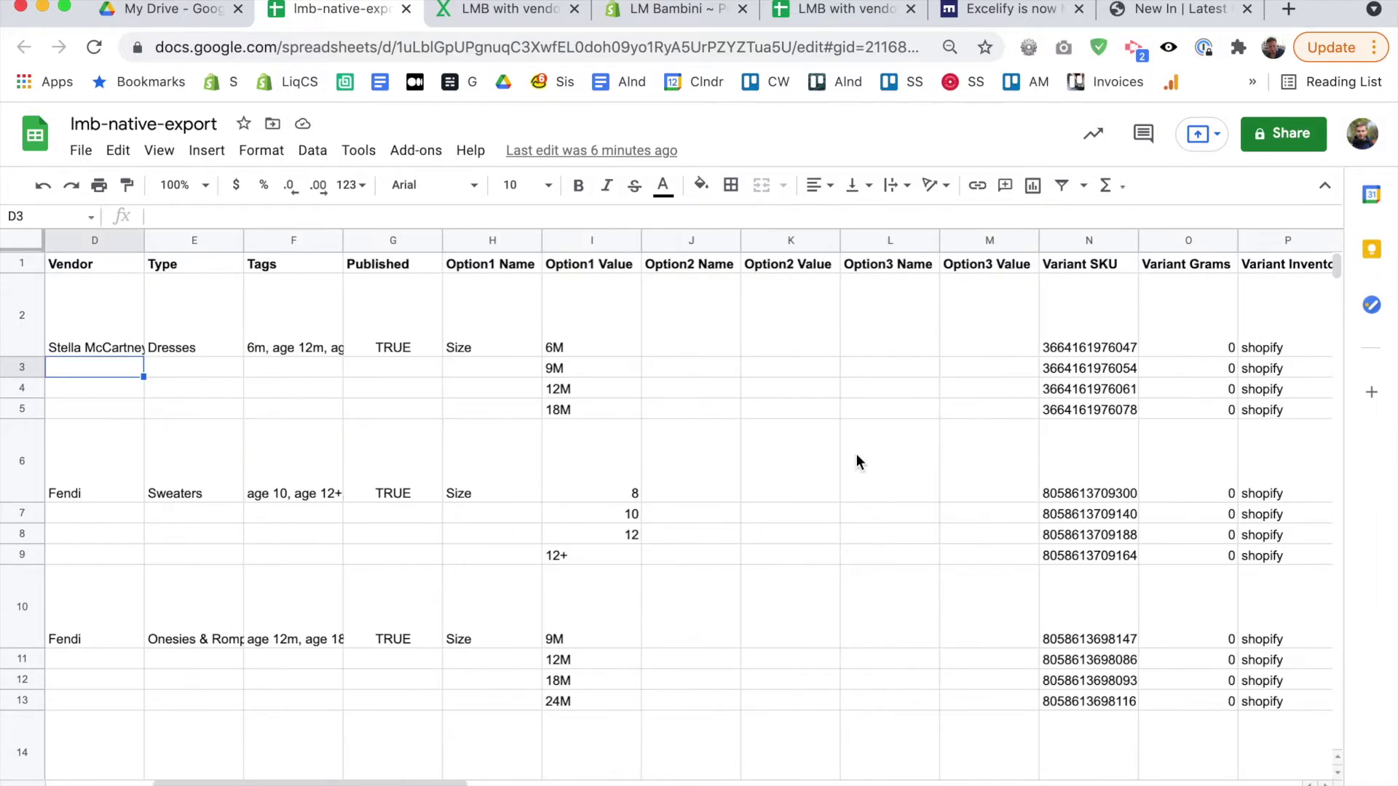
scroll(856, 460, right, 10)
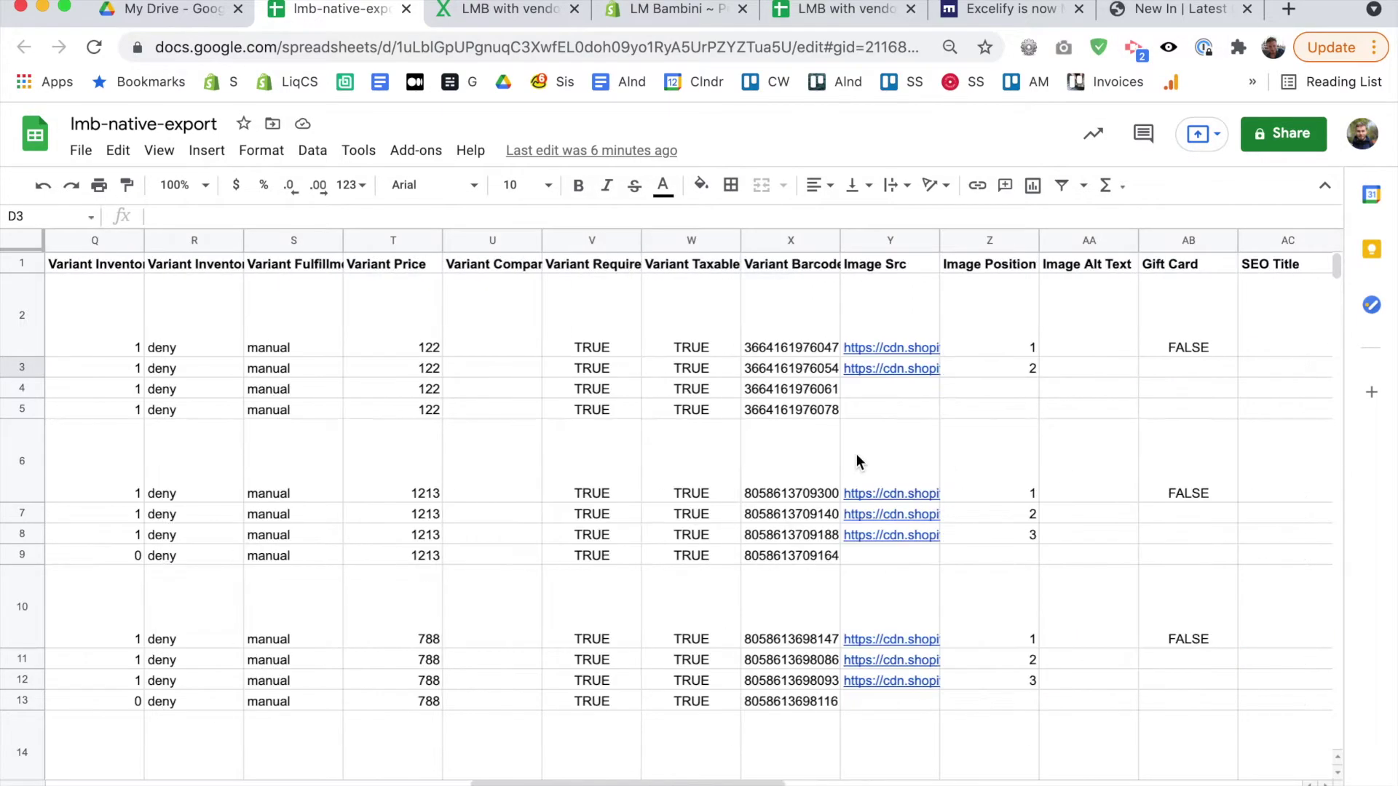
scroll(886, 510, left, 15)
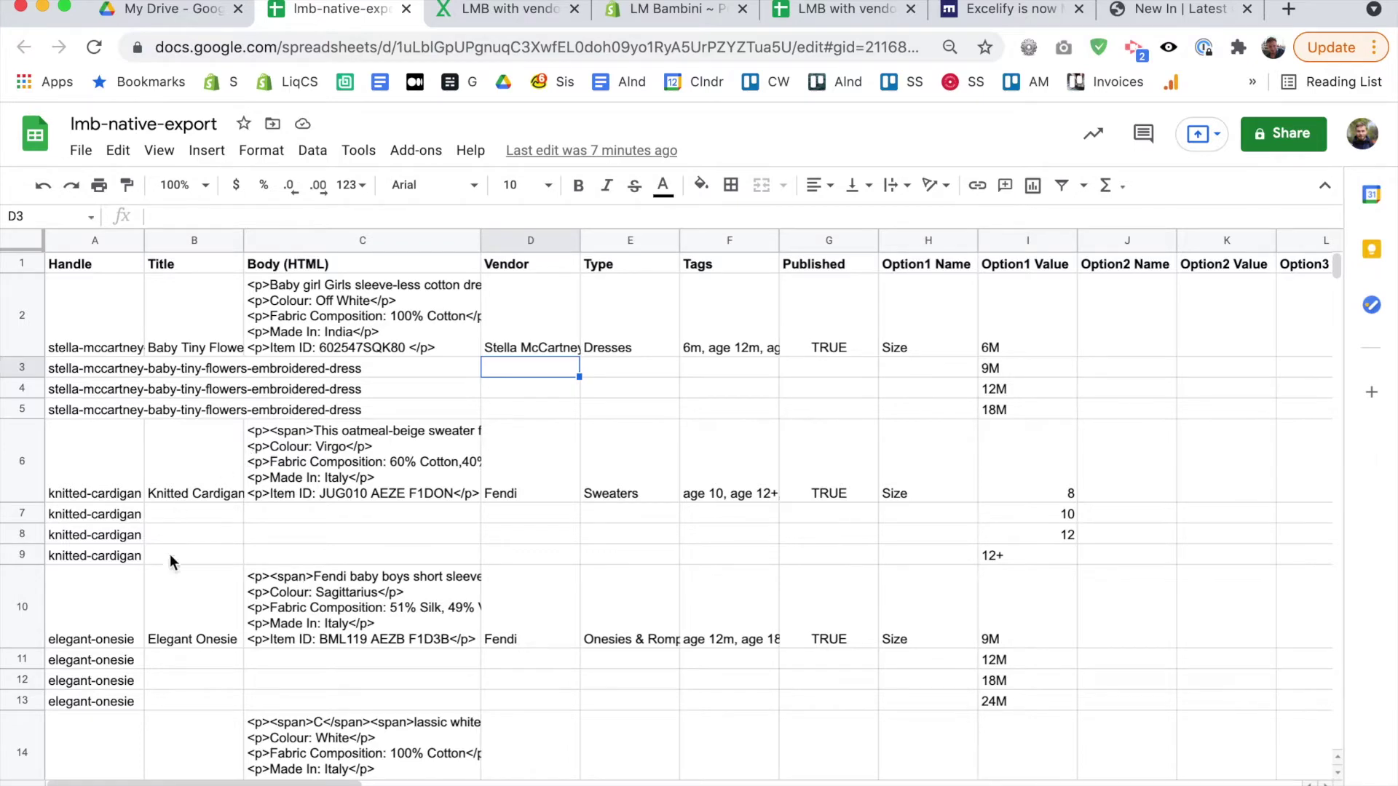
scroll(460, 518, right, 15)
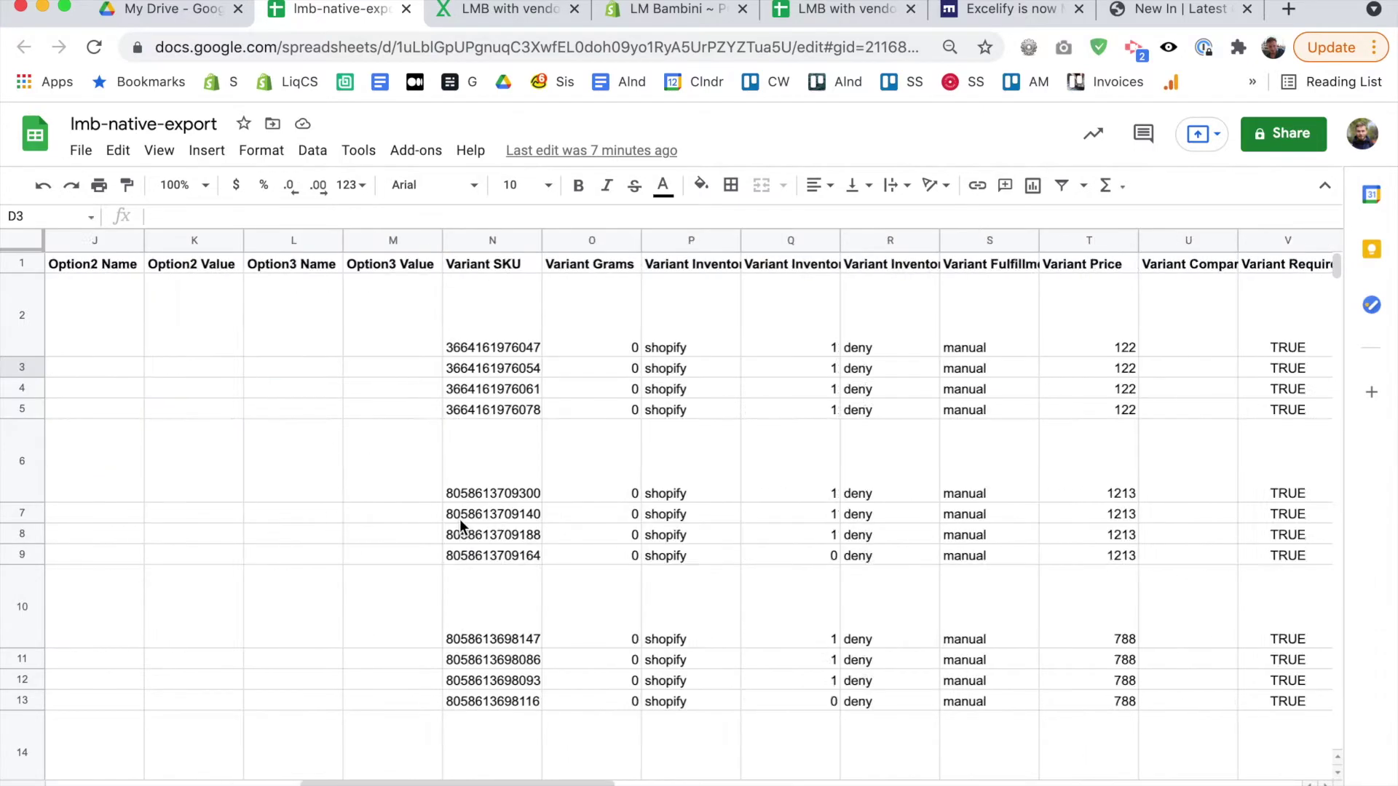
scroll(460, 518, right, 4)
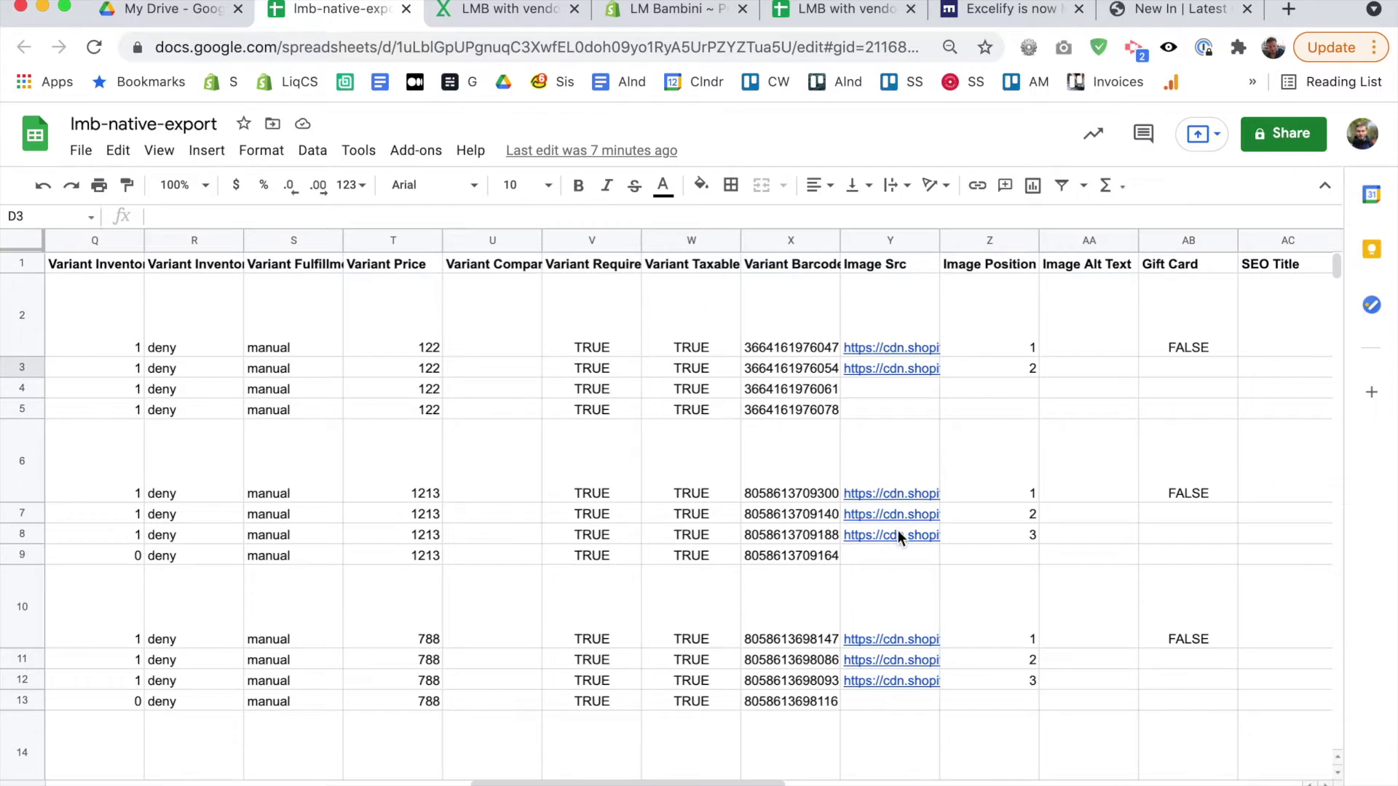
scroll(902, 561, left, 18)
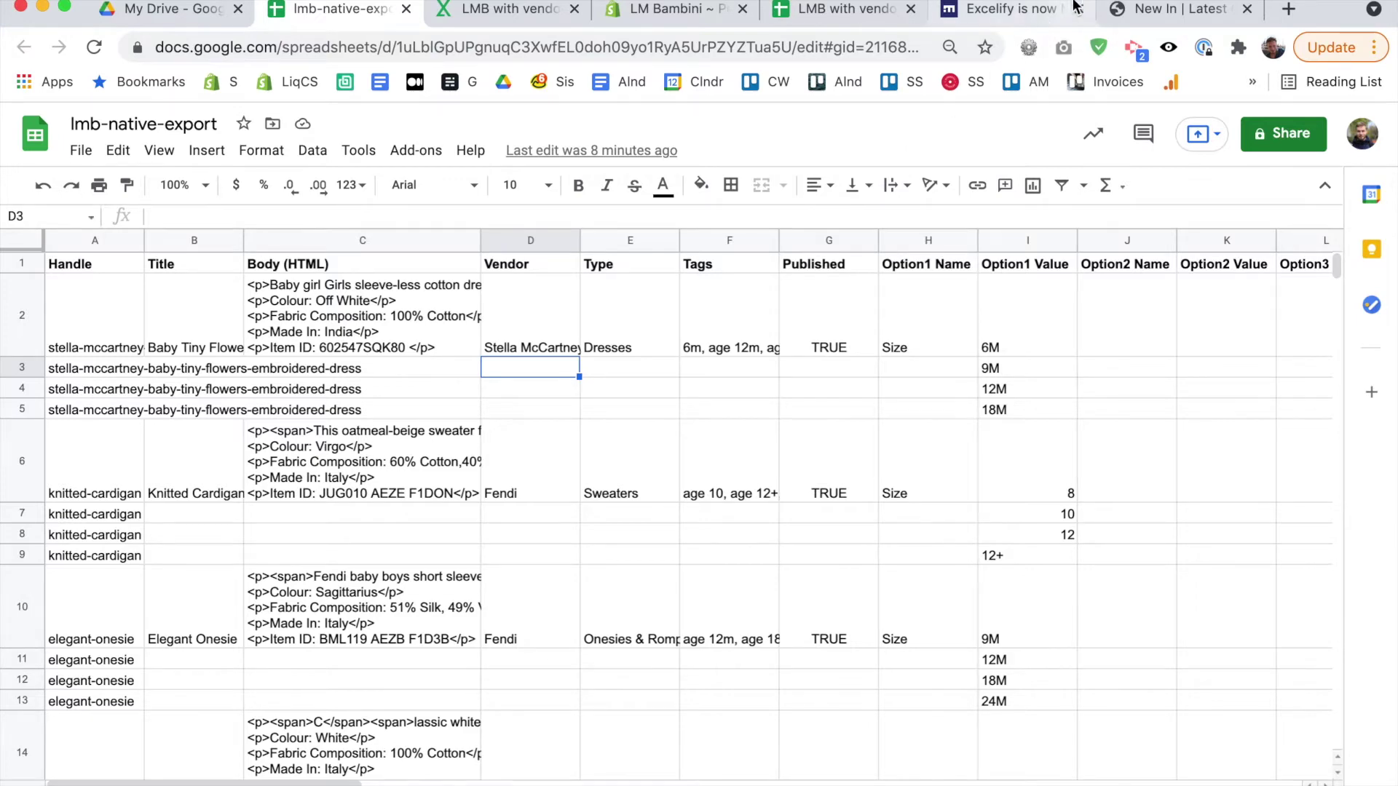
click(1031, 15)
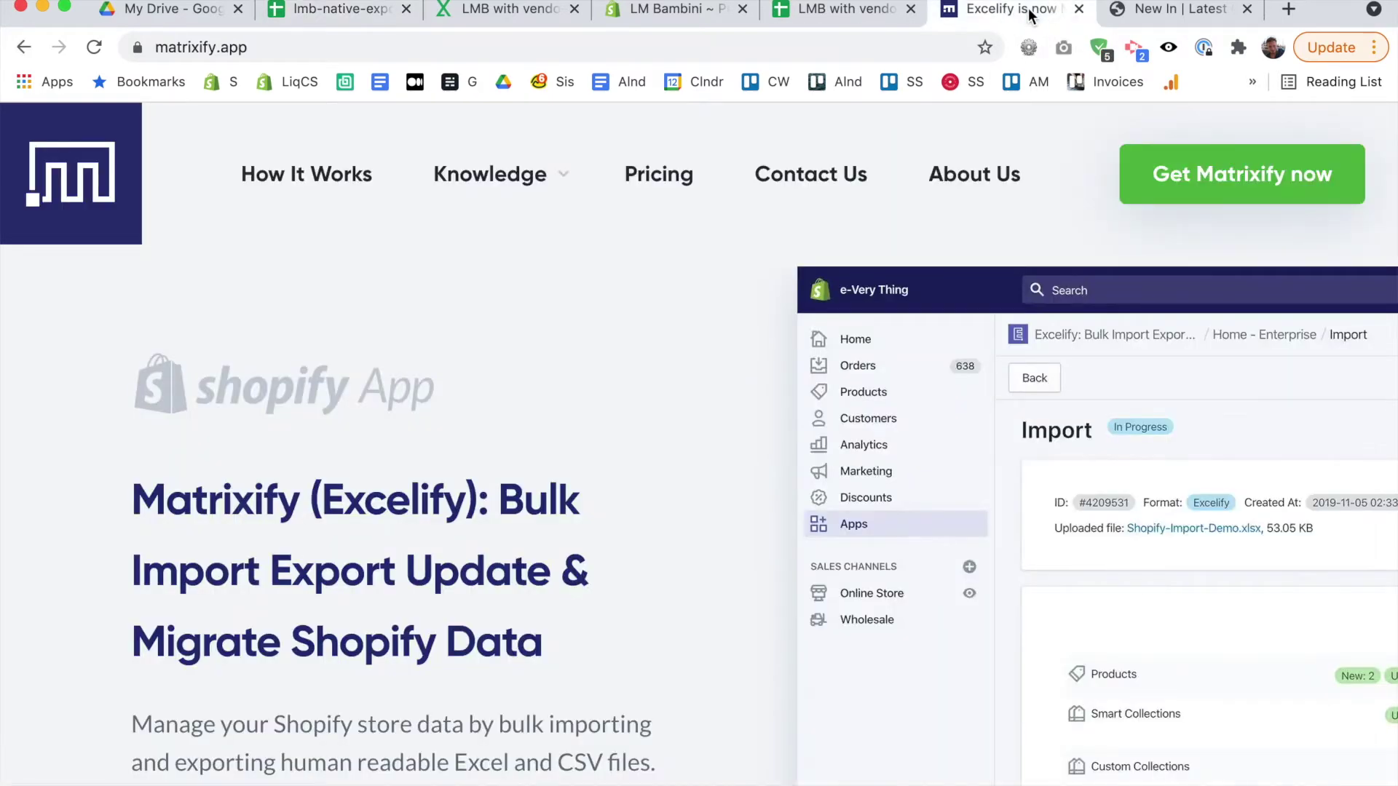
Skim the matrixify.app page, then return to the LM Bambini Products list.
scroll(585, 393, down, 3)
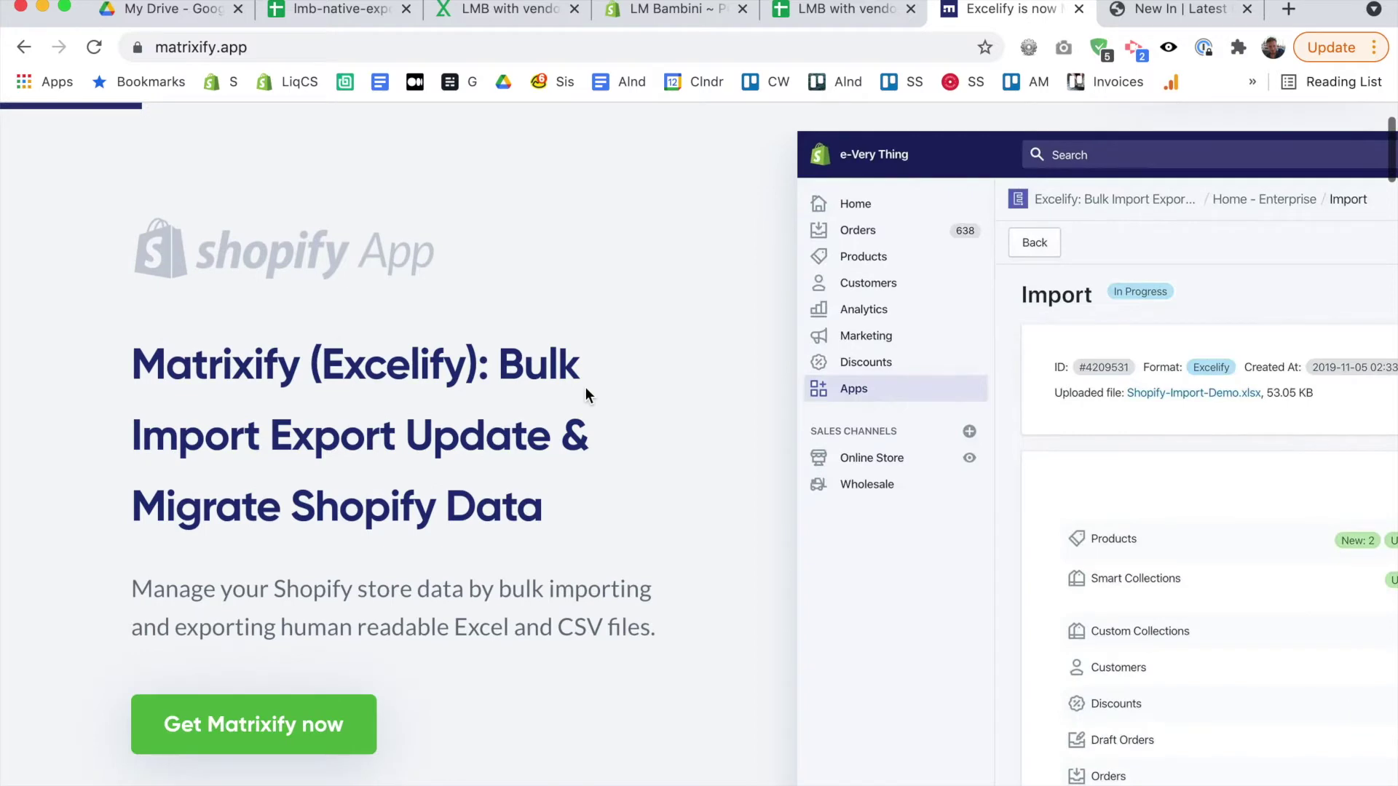
scroll(585, 386, down, 3)
scroll(586, 387, up, 5)
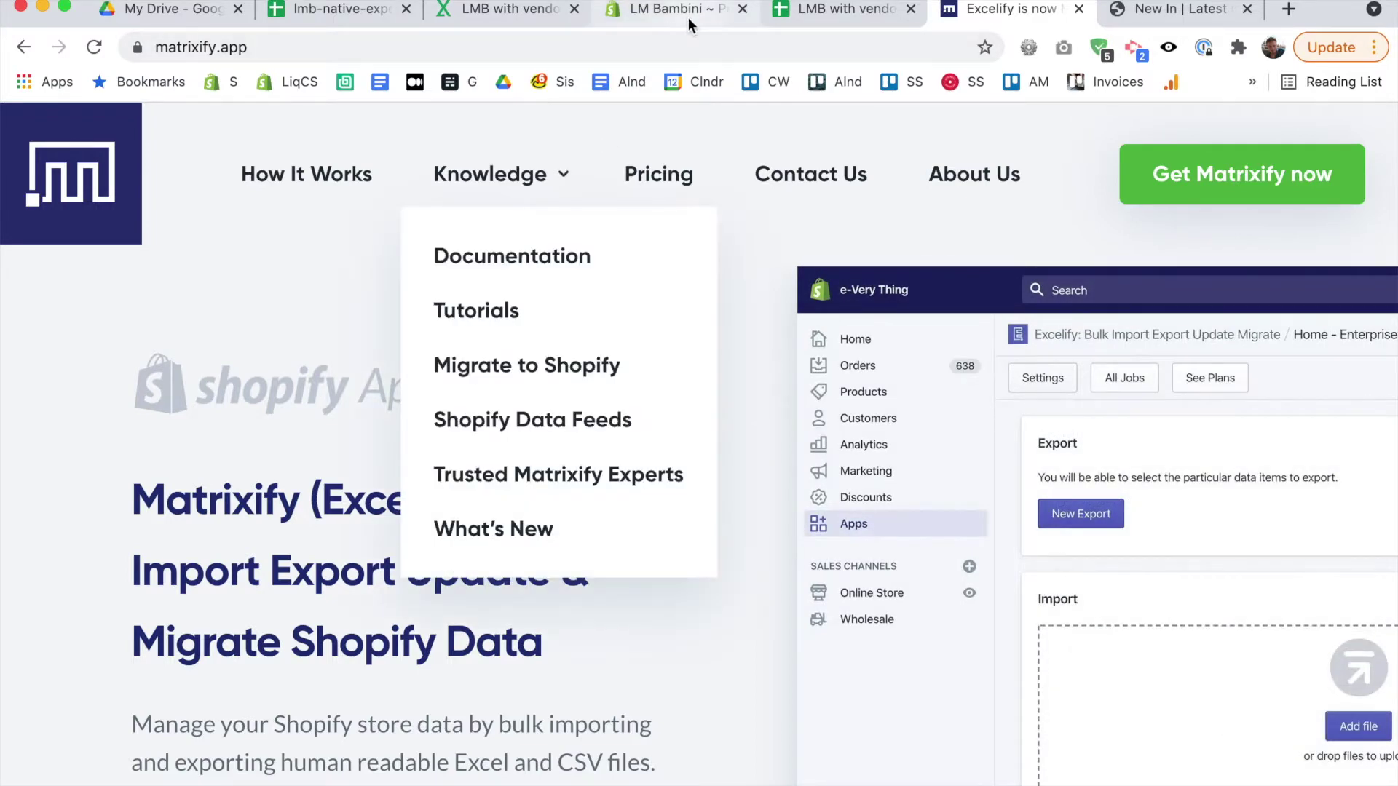
click(688, 17)
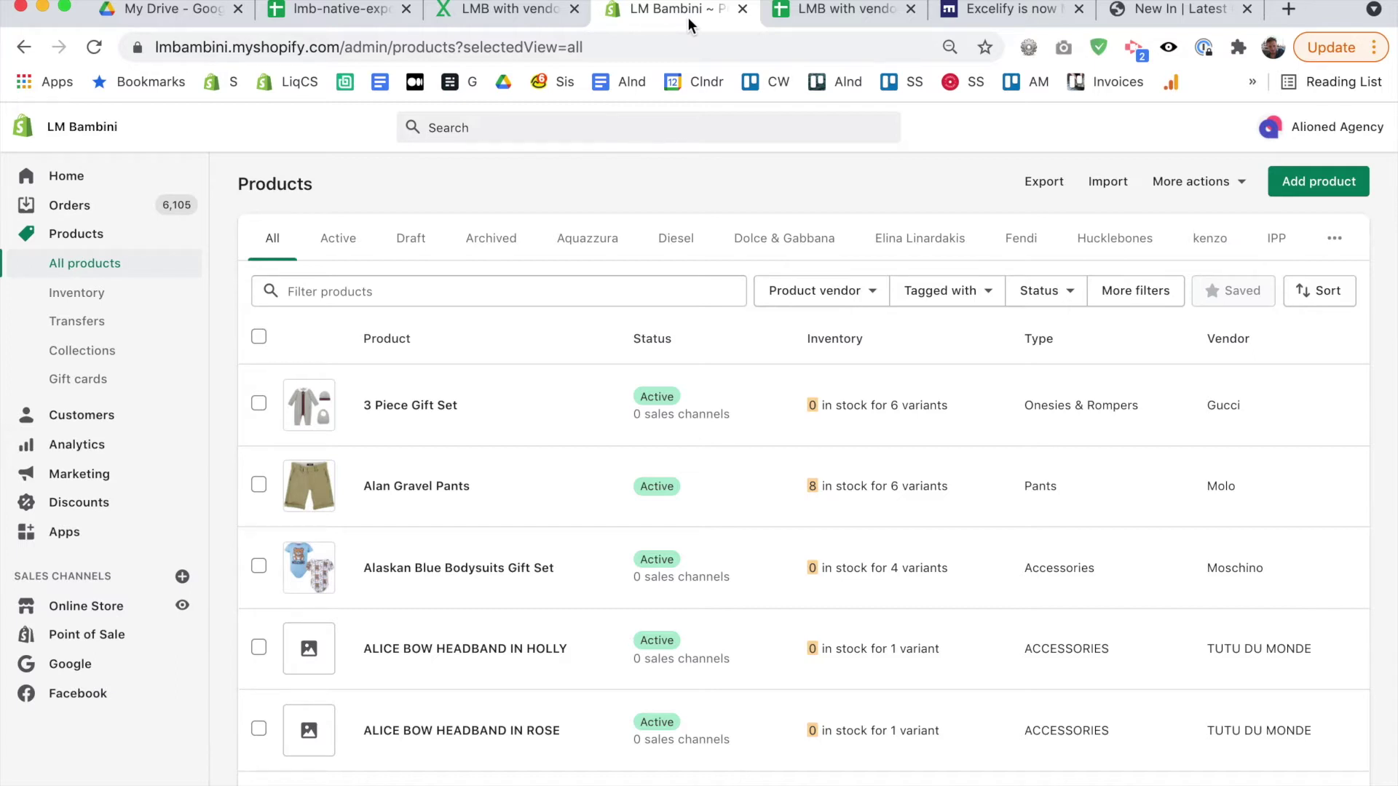
key(super+9)
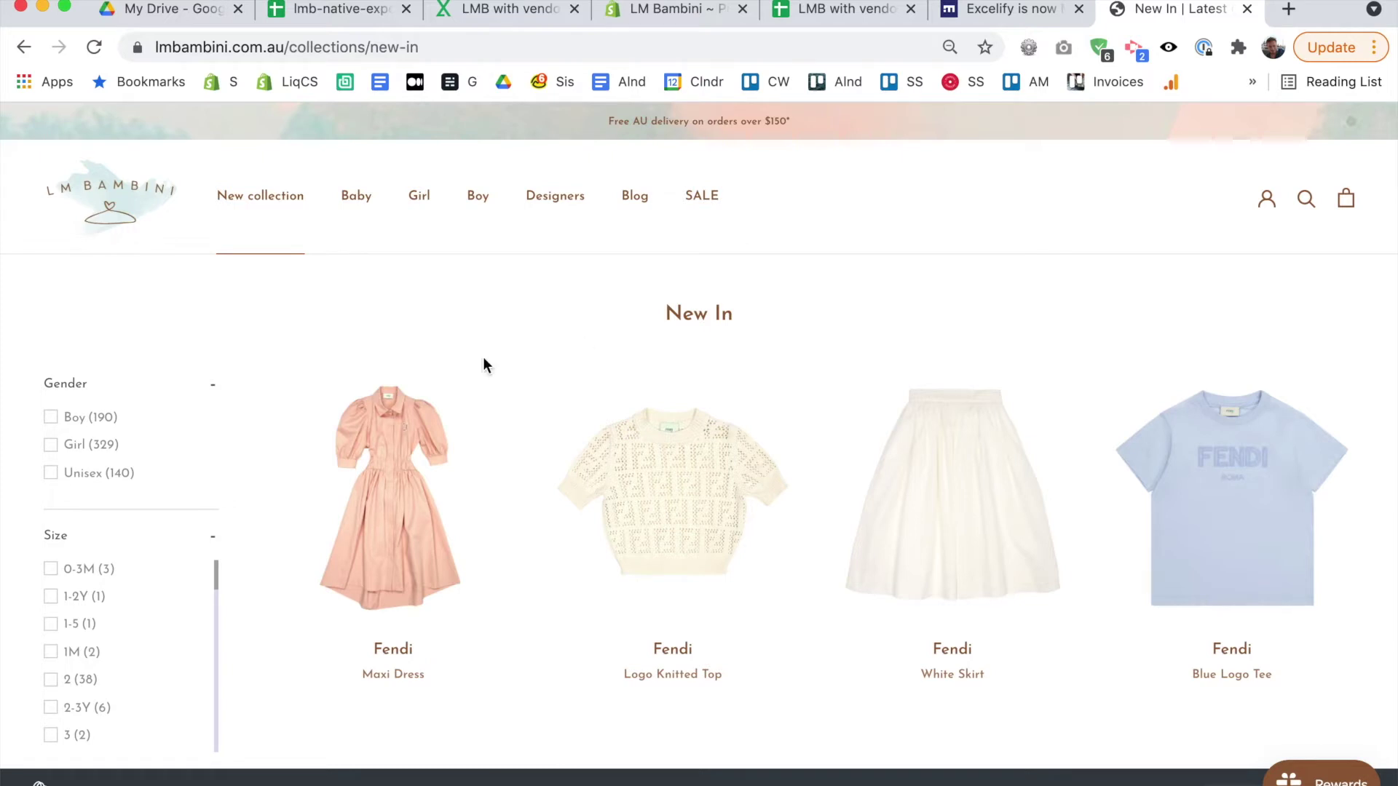
scroll(574, 284, down, 3)
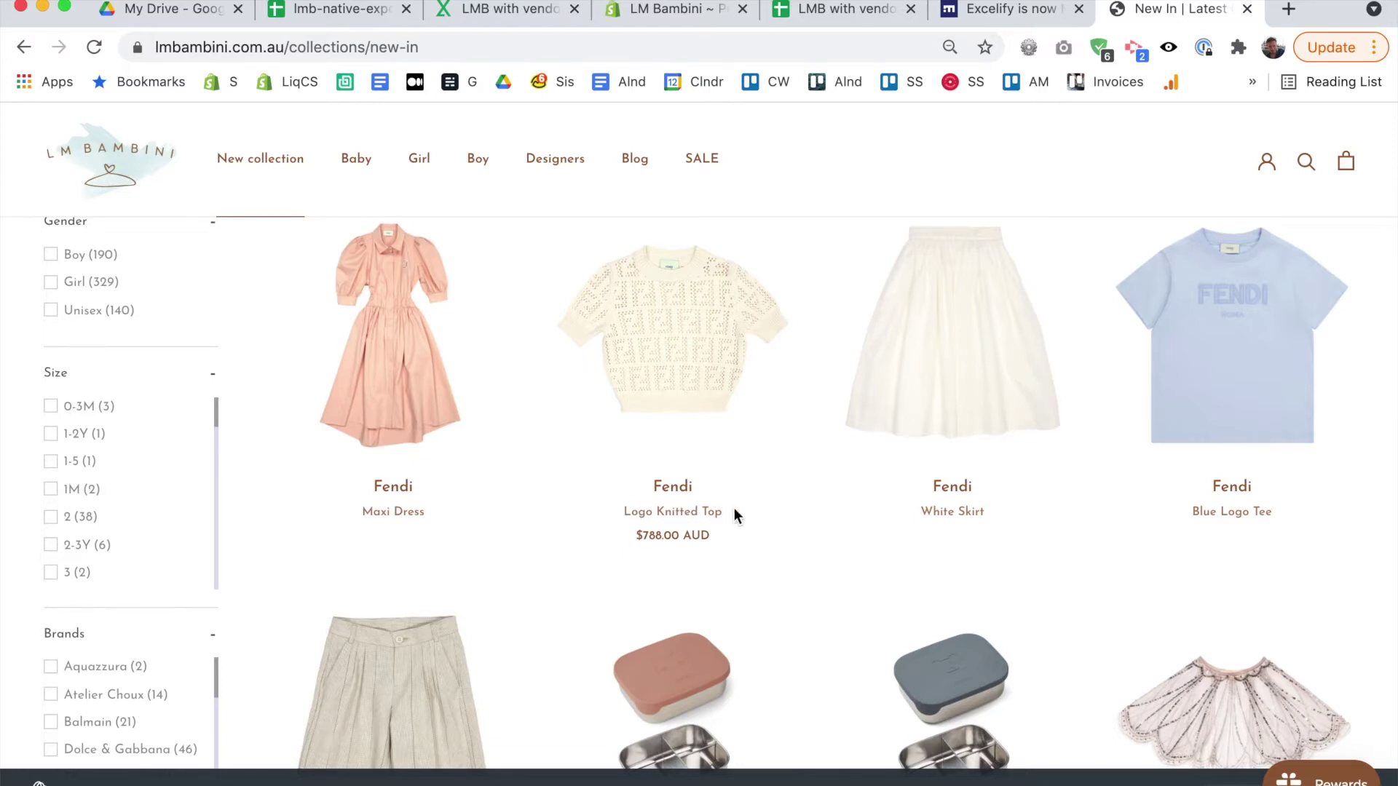
key(super+4)
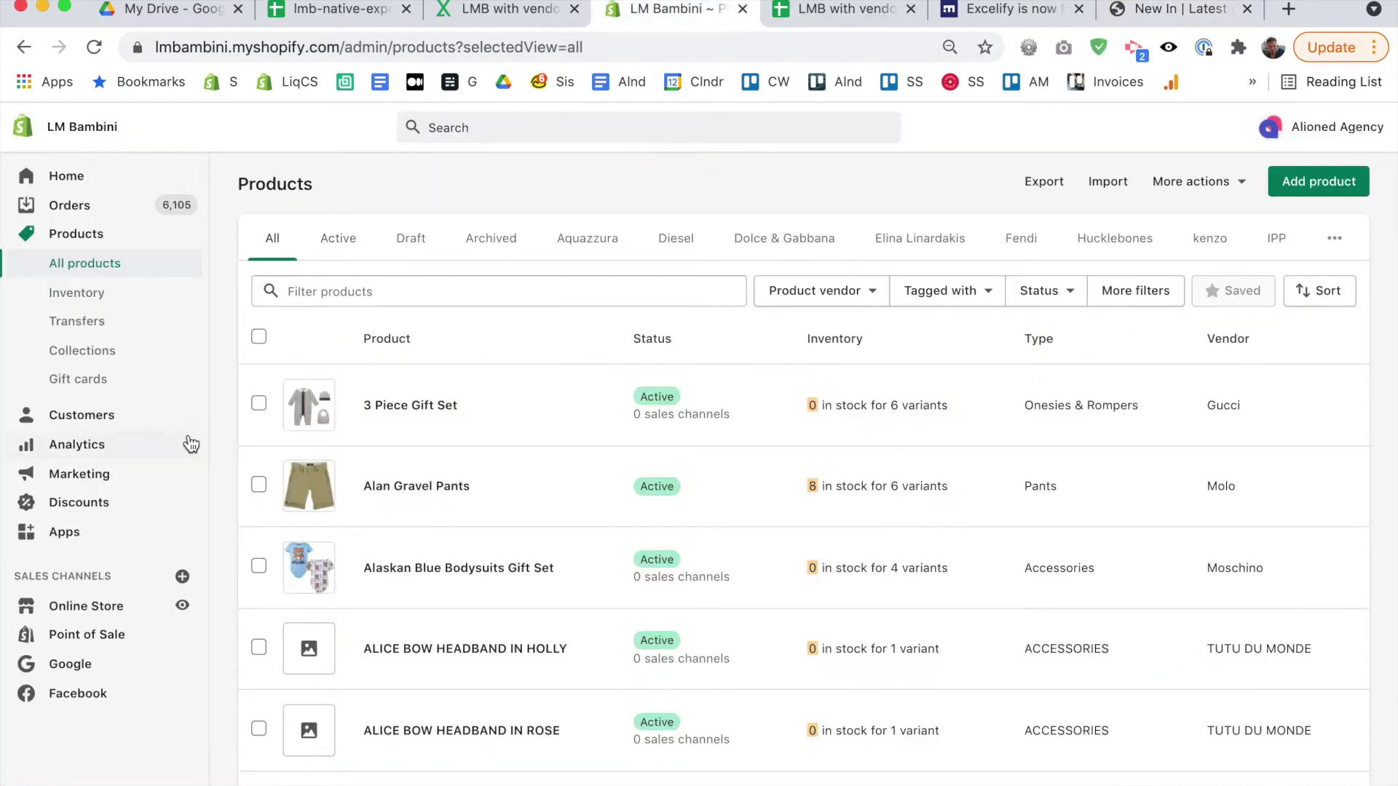
Open Matrixify (Excelify) from Apps, then view the lmb-native-export and LMB with vendors sheets.
click(91, 531)
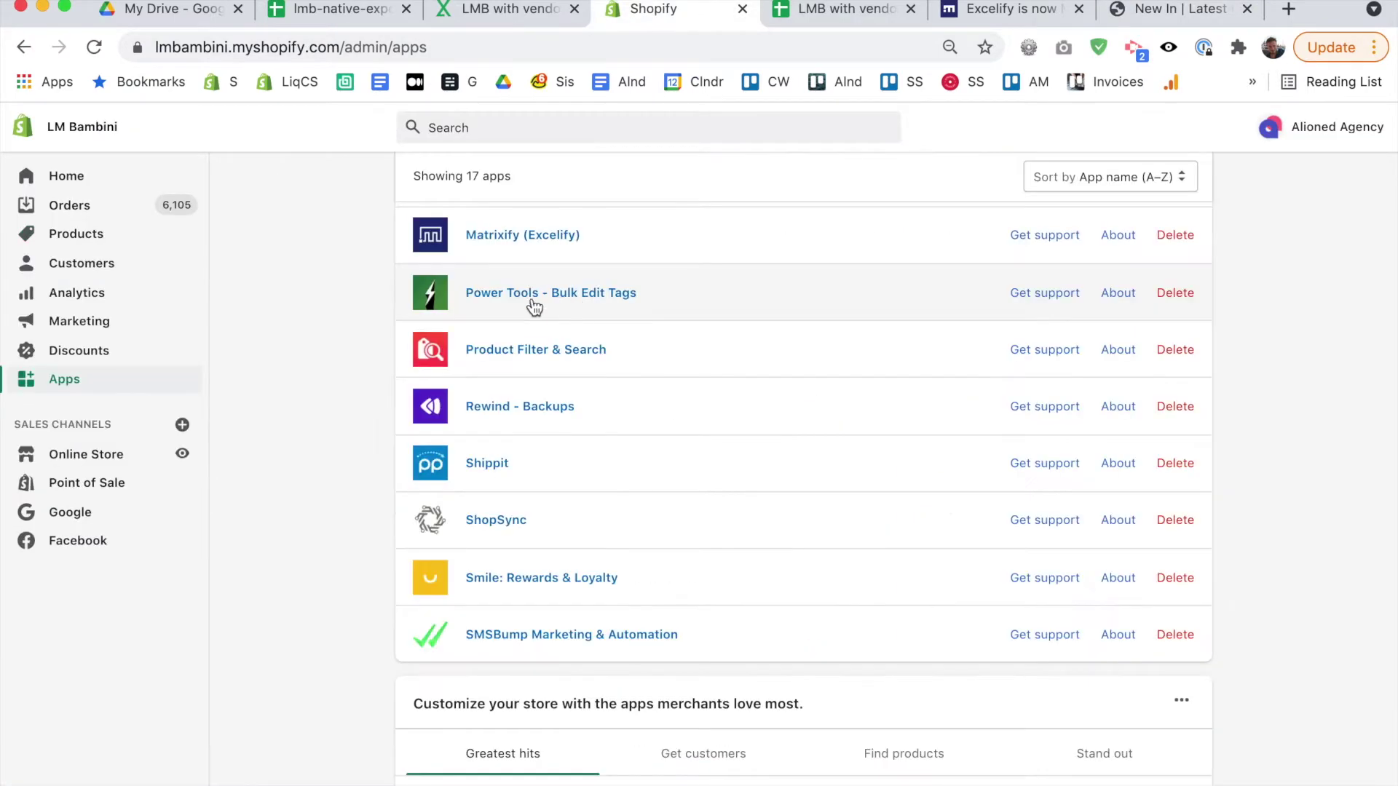
click(523, 296)
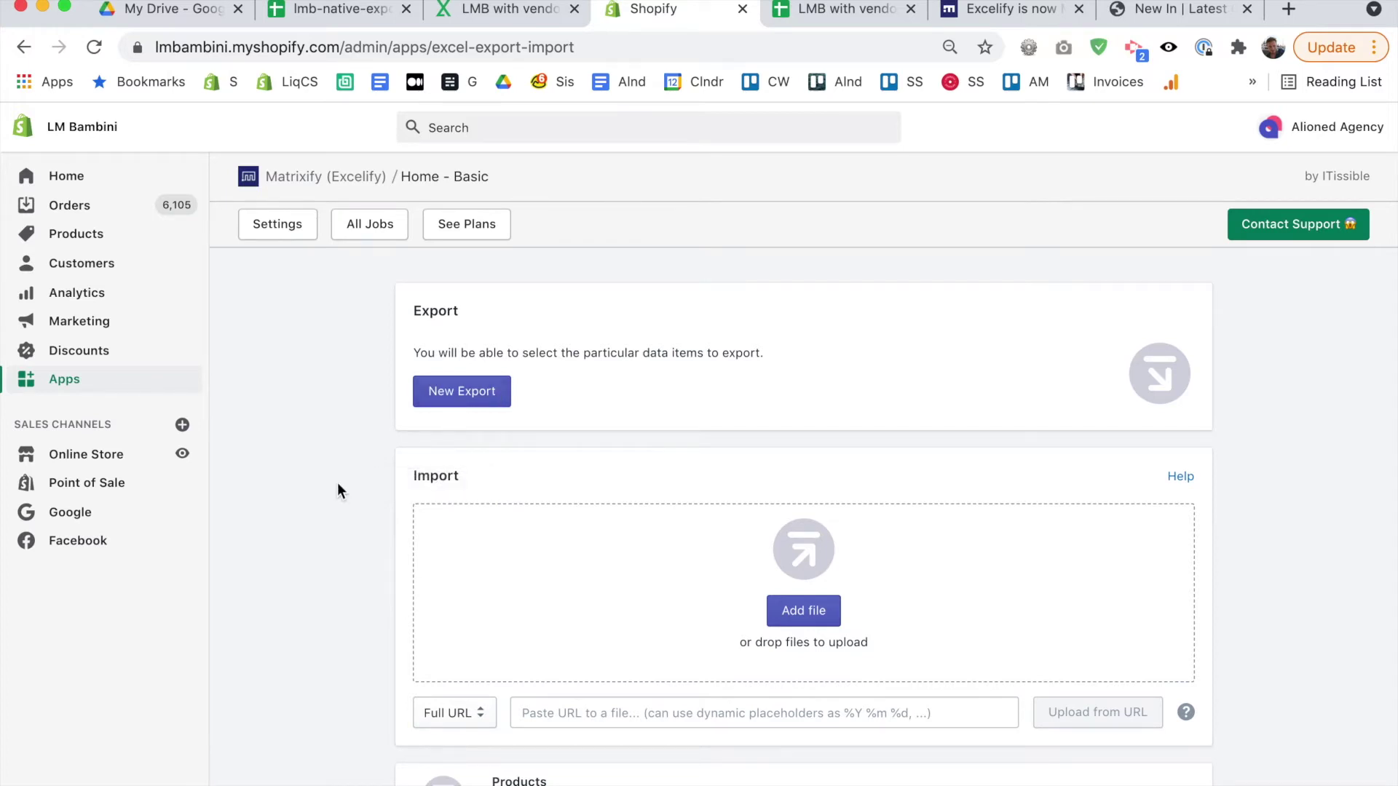
scroll(514, 500, down, 2)
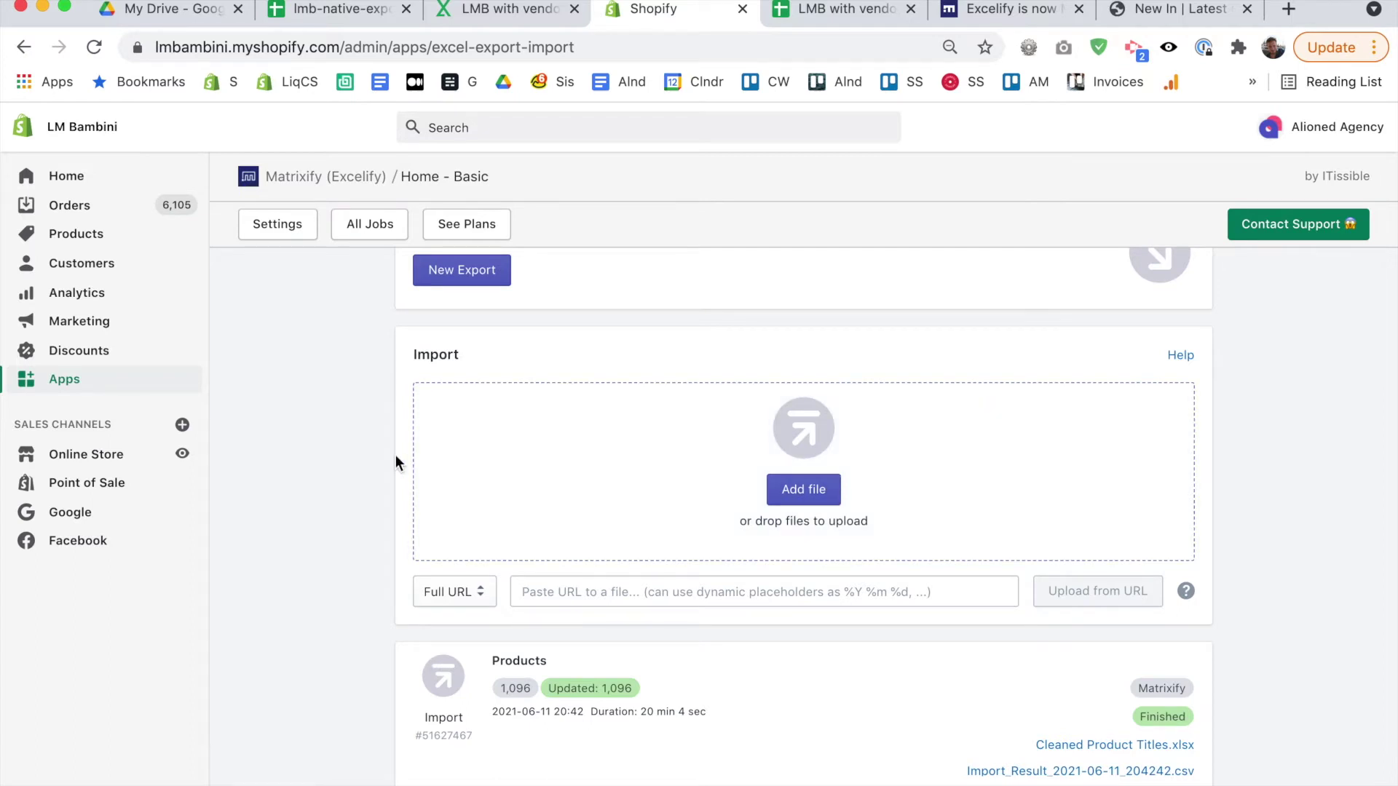
scroll(395, 454, up, 2)
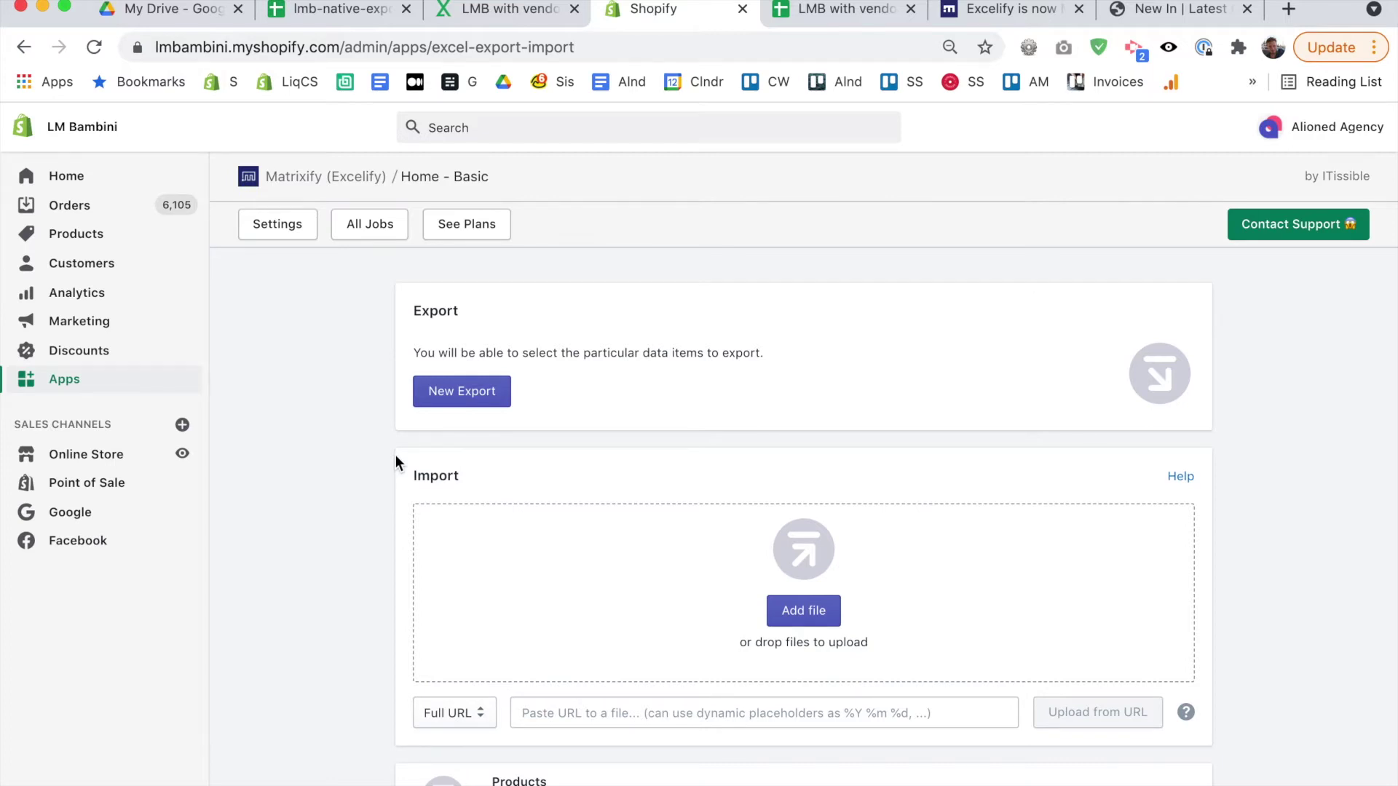
click(327, 15)
click(810, 10)
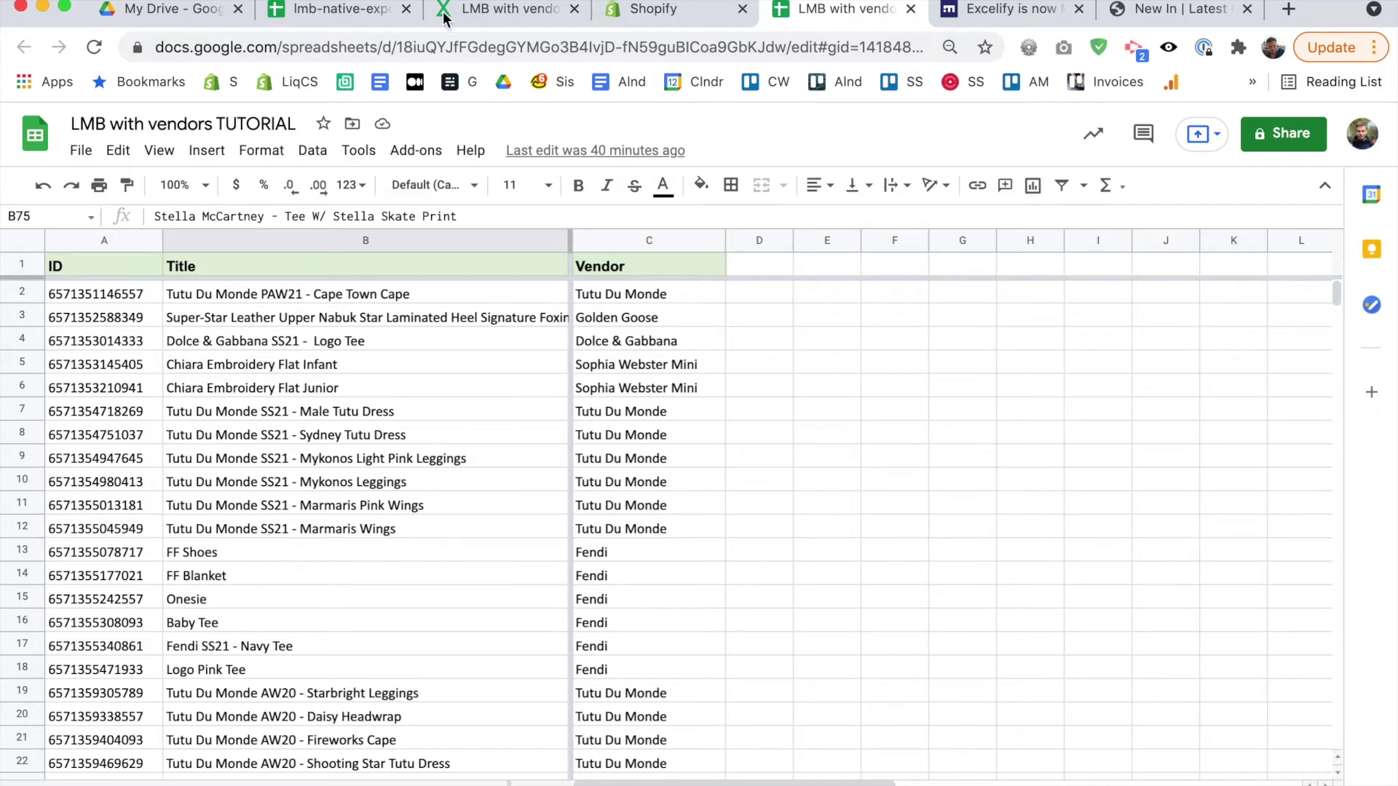
Start a new Matrixify export with Products checked.
click(339, 10)
click(679, 12)
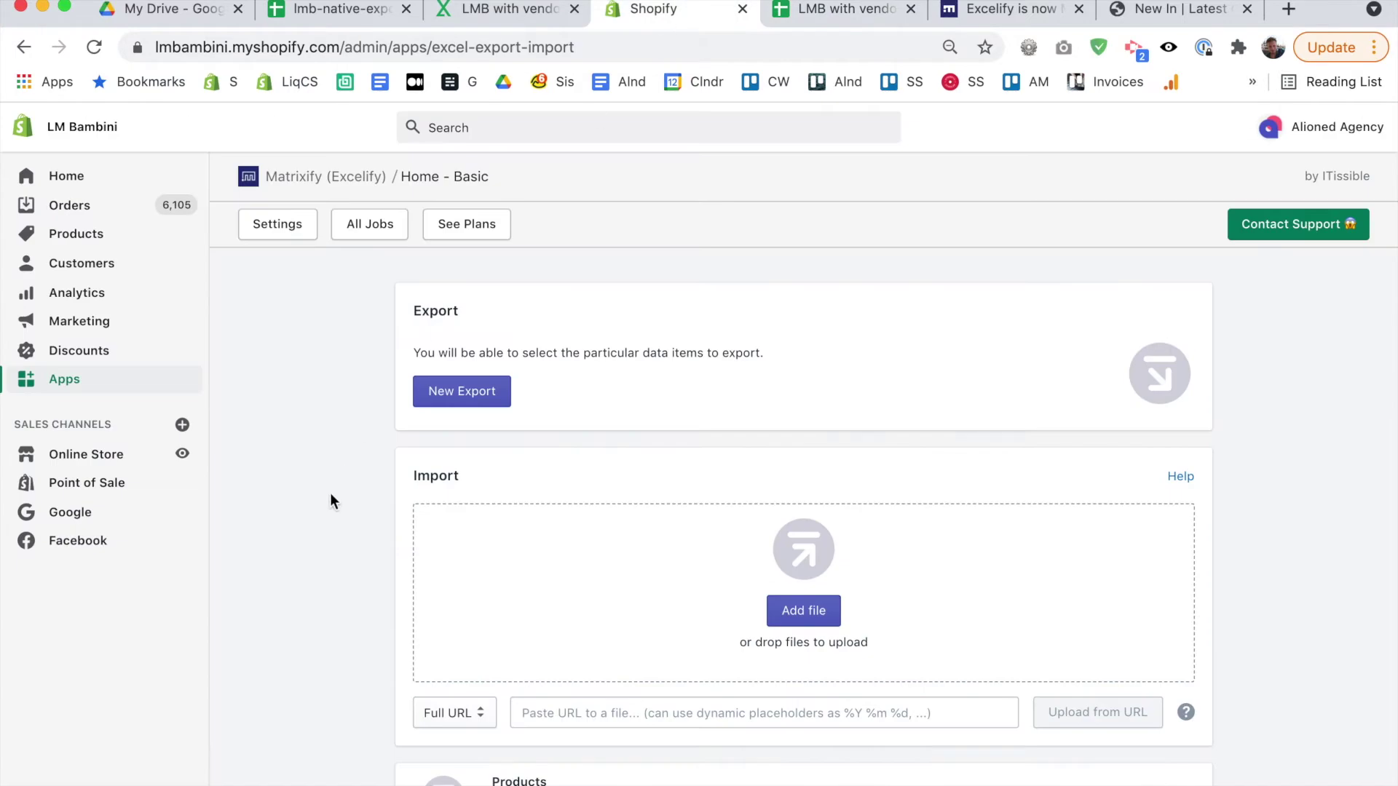
scroll(329, 492, down, 1)
click(453, 329)
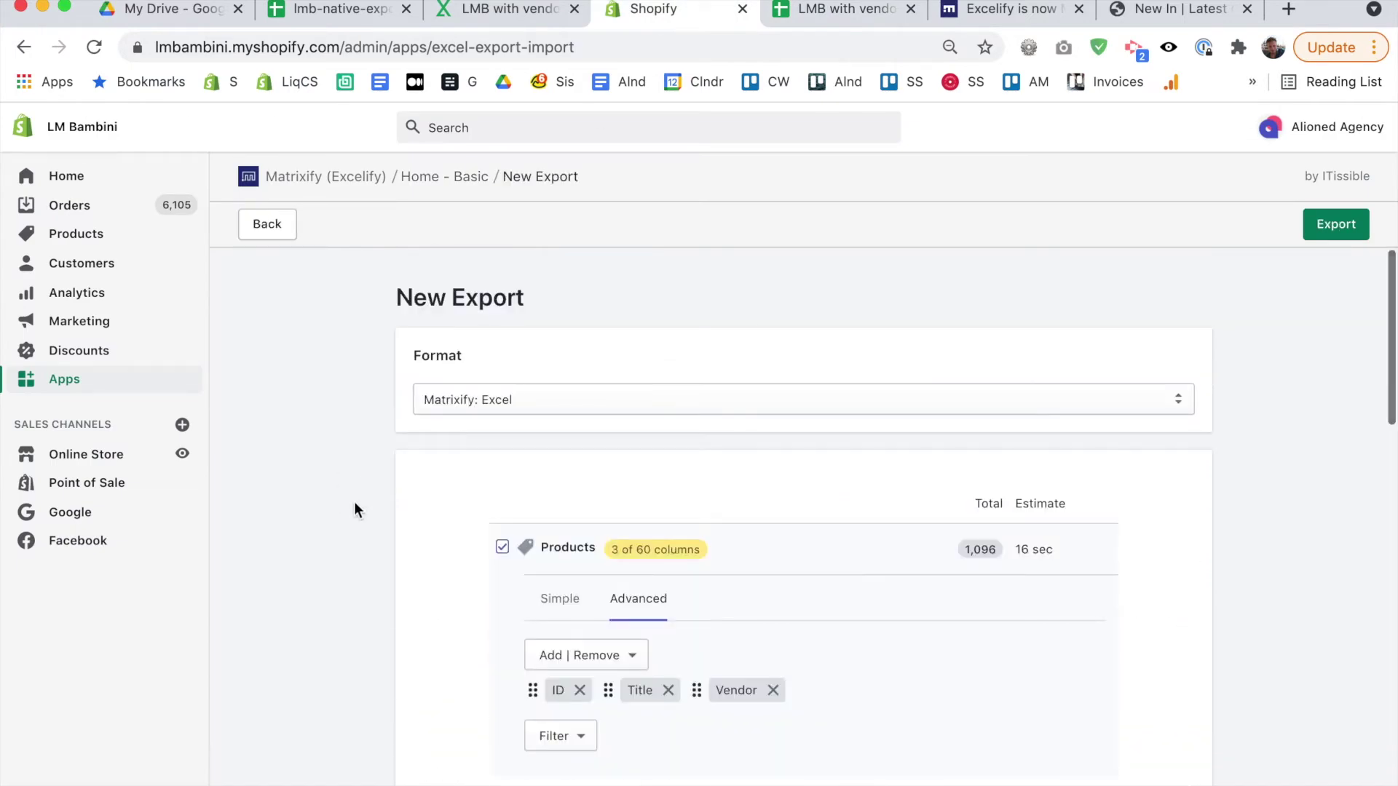
scroll(354, 509, down, 4)
scroll(353, 510, up, 2)
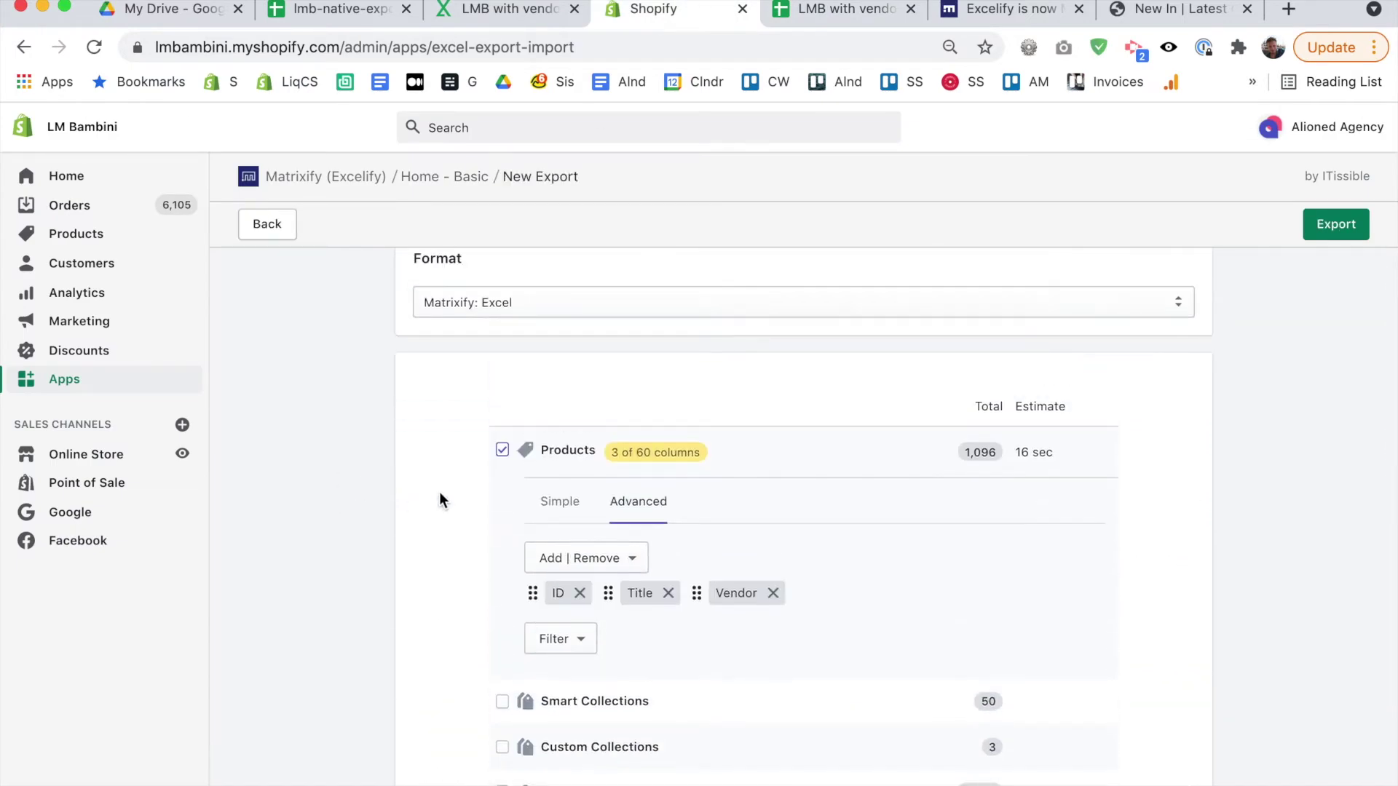
click(558, 502)
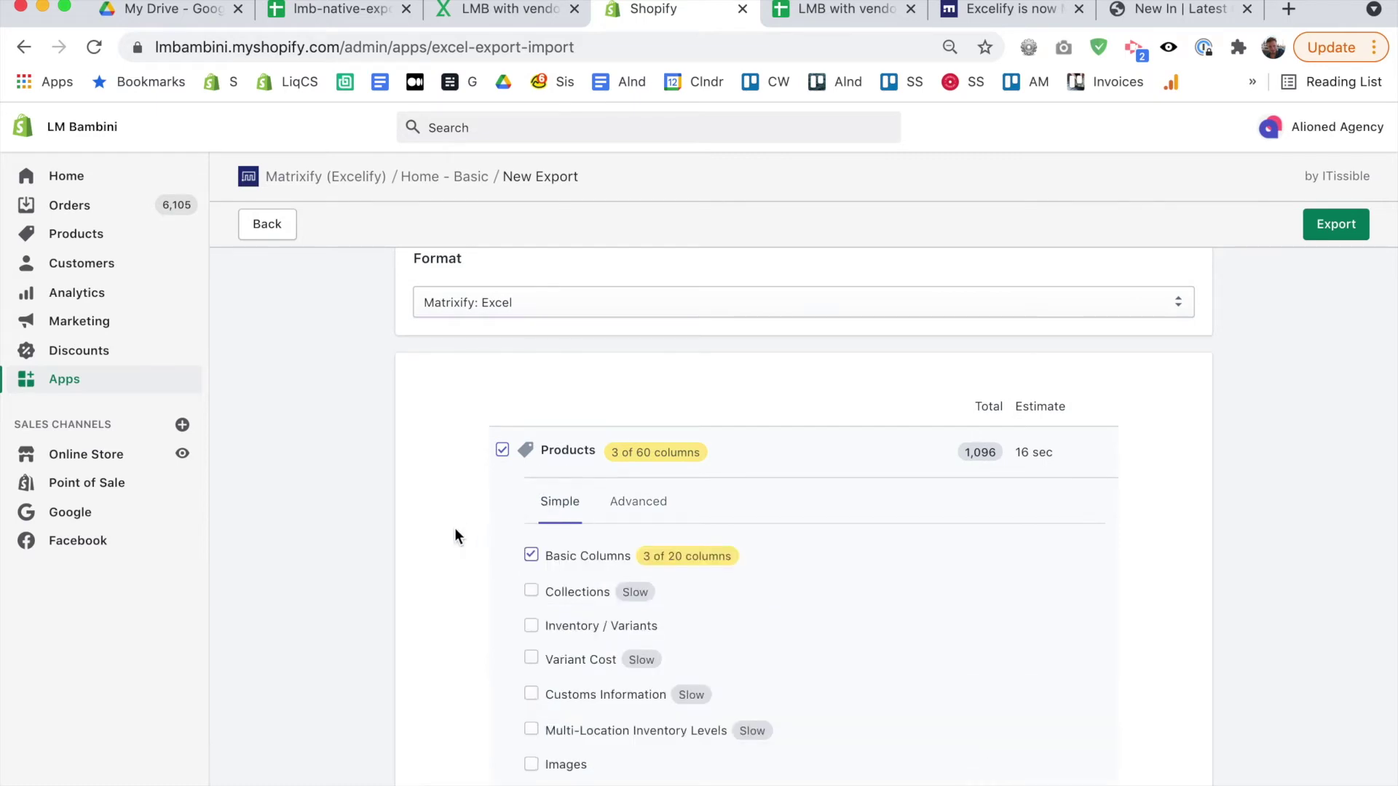
scroll(455, 530, down, 2)
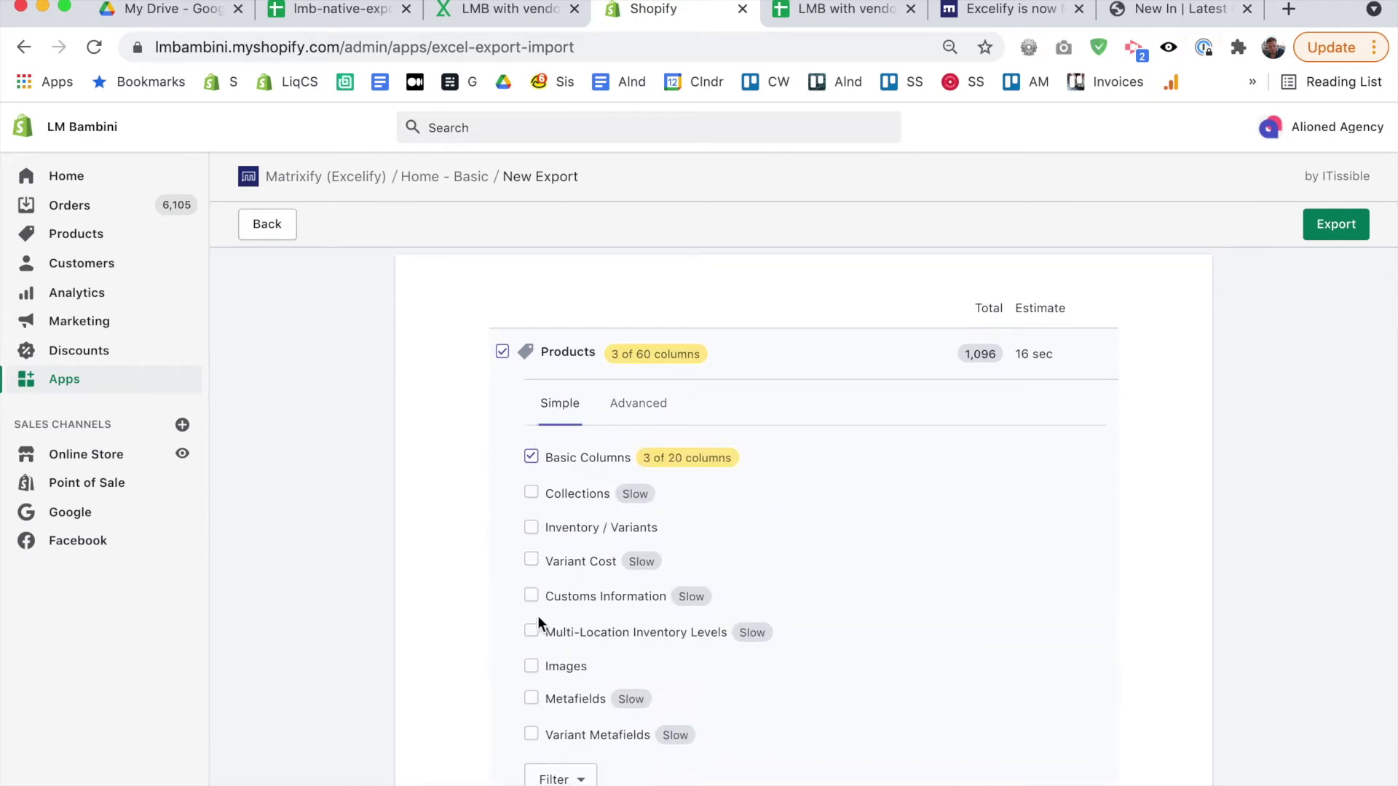
scroll(509, 502, up, 1)
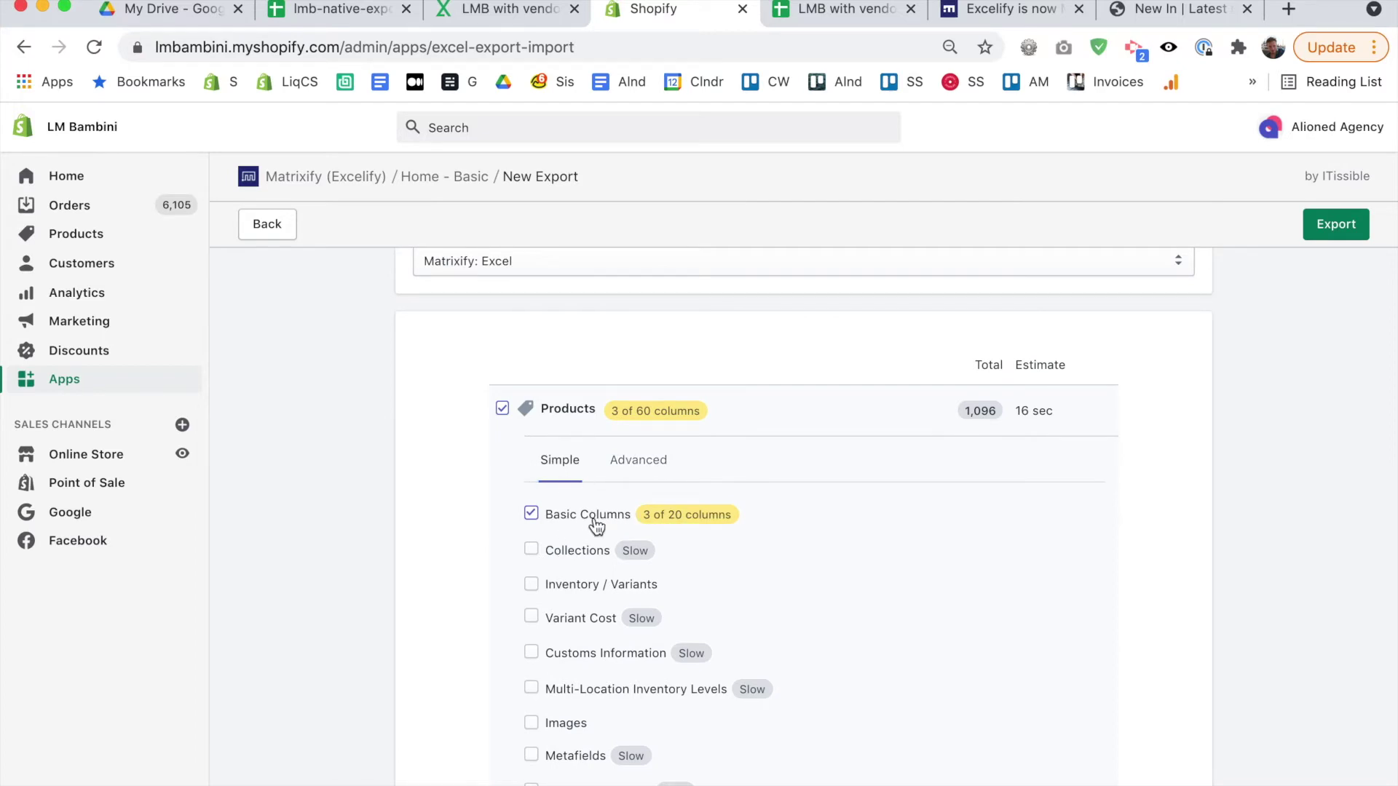
Limit the product export columns to ID, Title and Vendor, comparing with the LMB with vendors sheet.
click(633, 479)
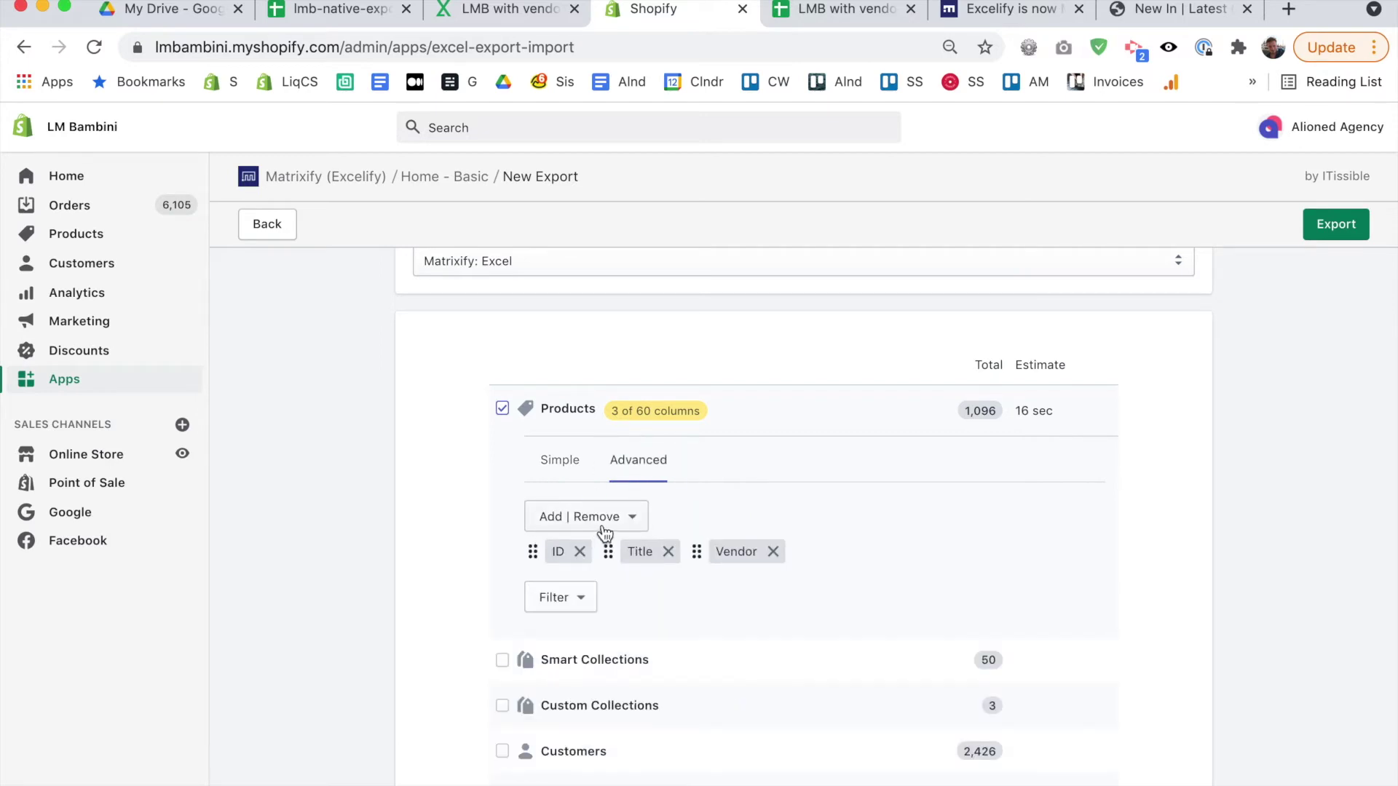
click(635, 520)
click(635, 521)
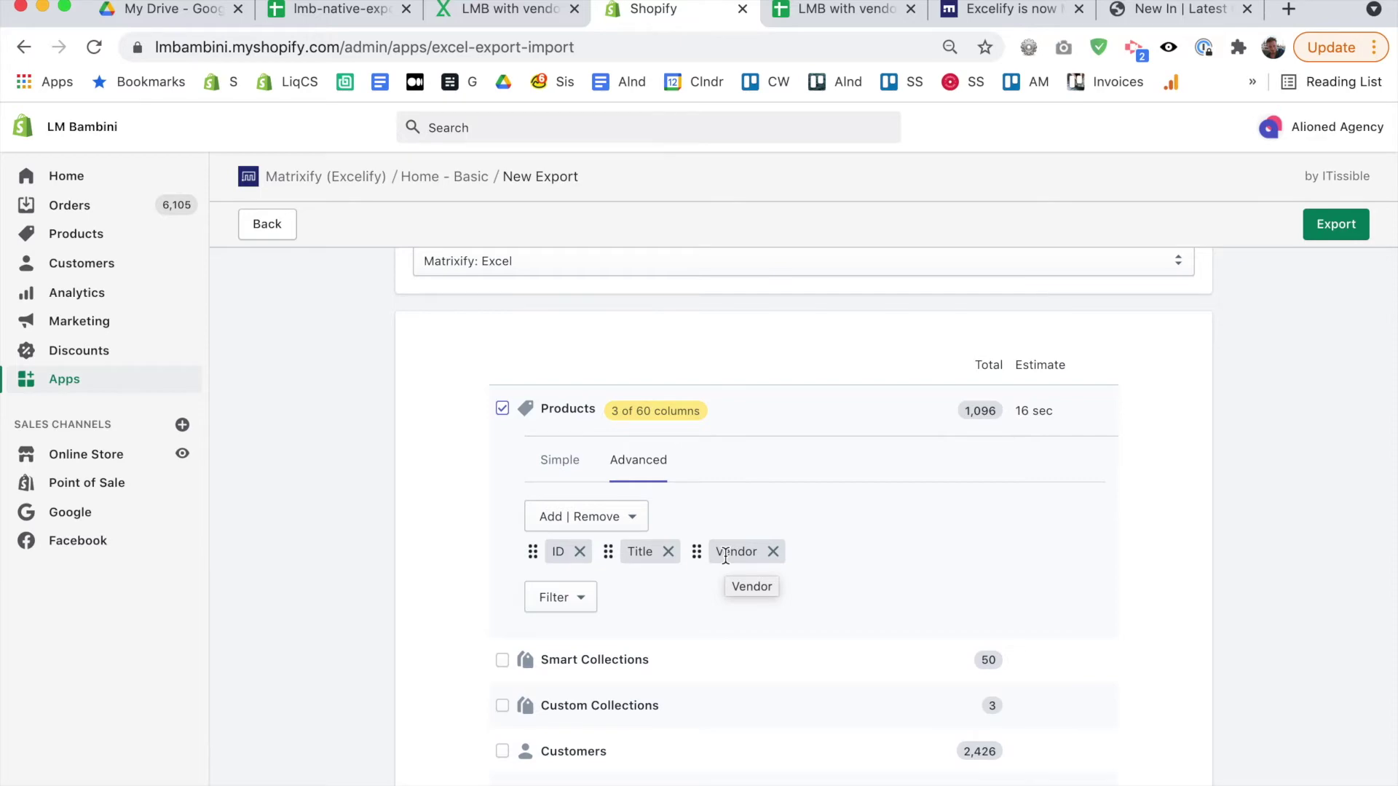
click(834, 18)
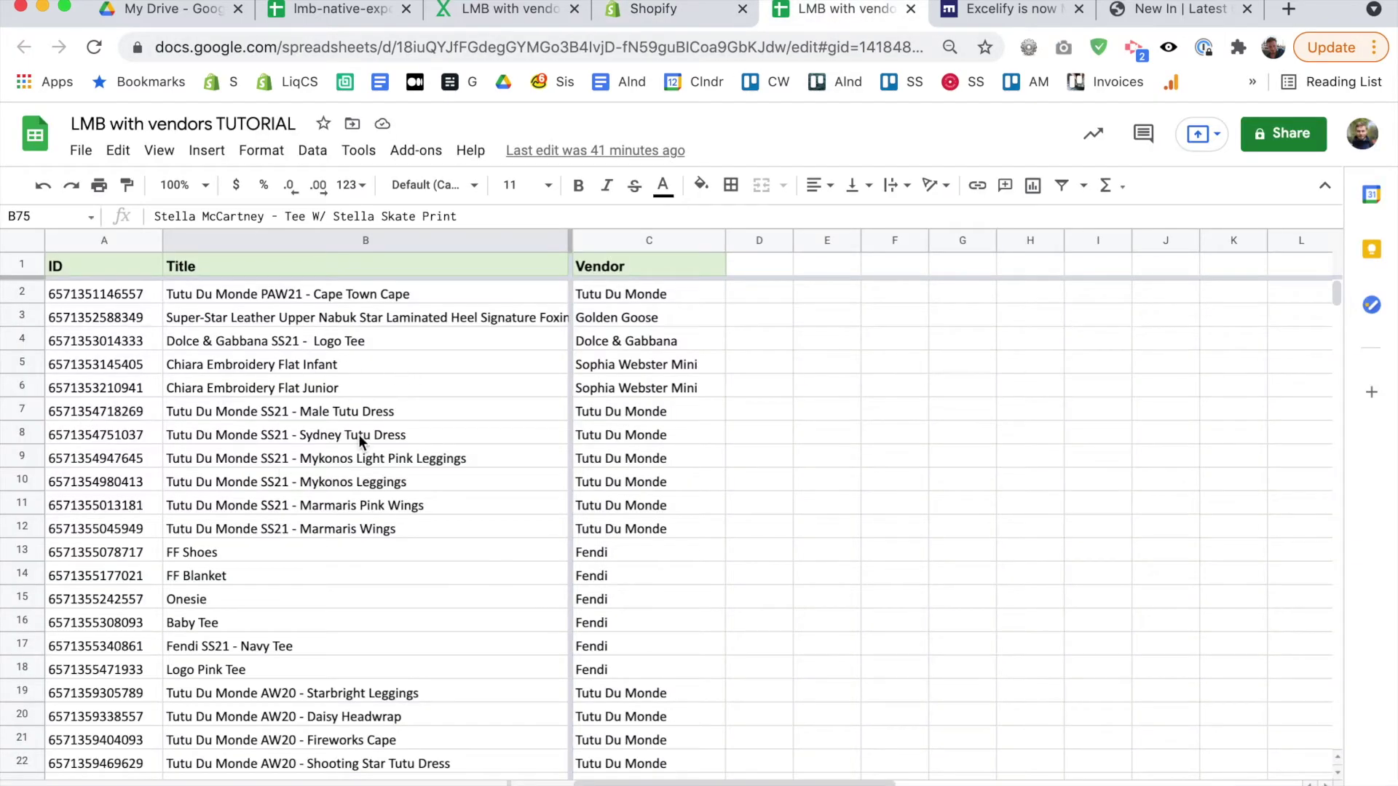
click(671, 18)
scroll(396, 684, down, 6)
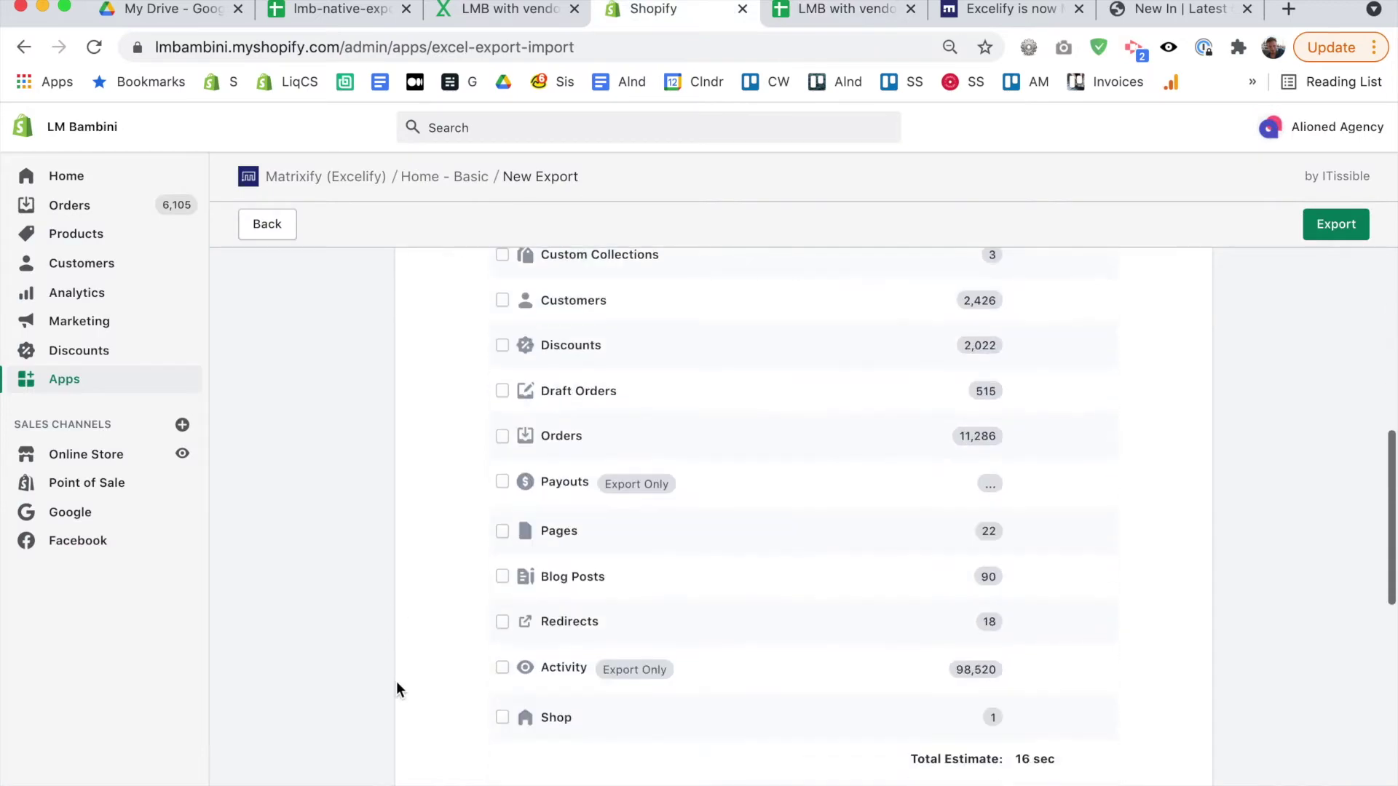
scroll(396, 682, down, 10)
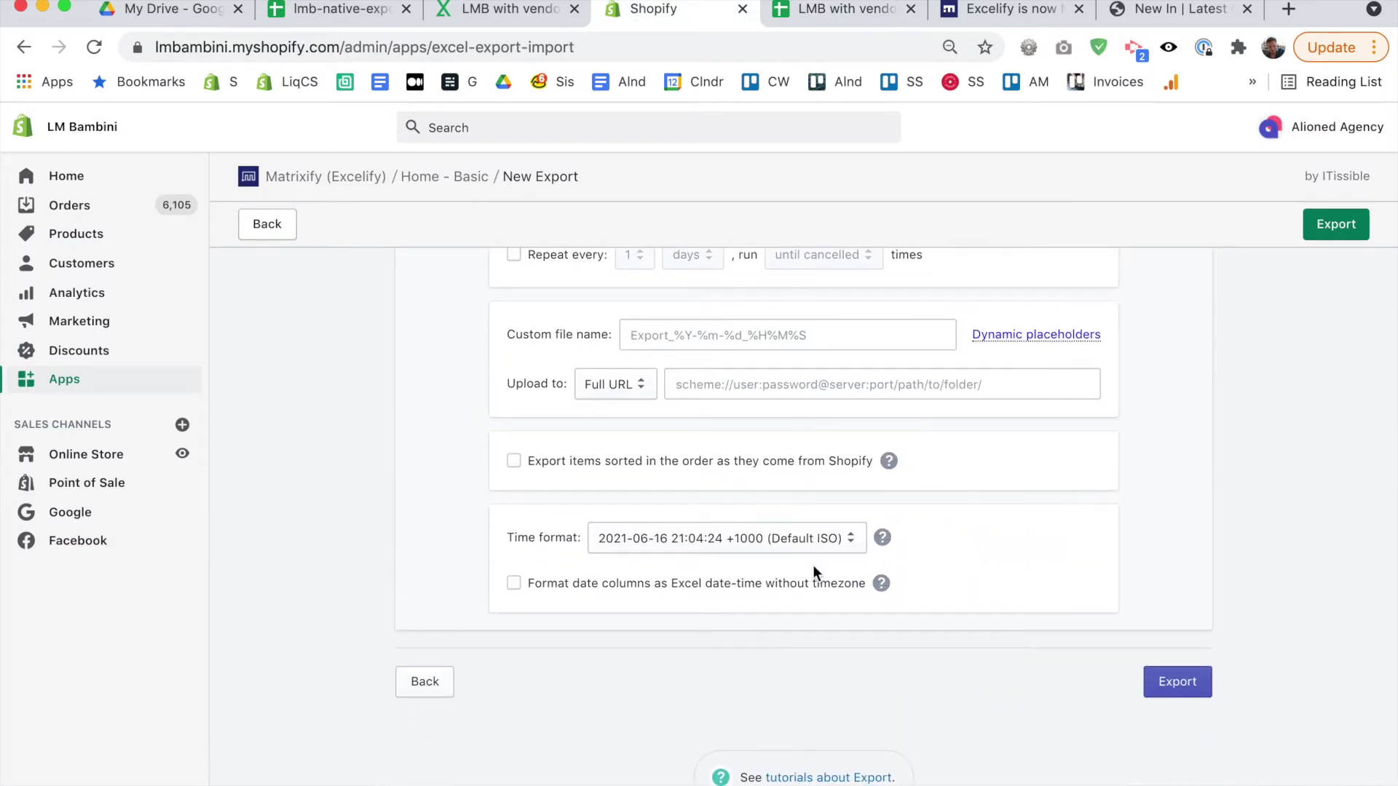
click(858, 15)
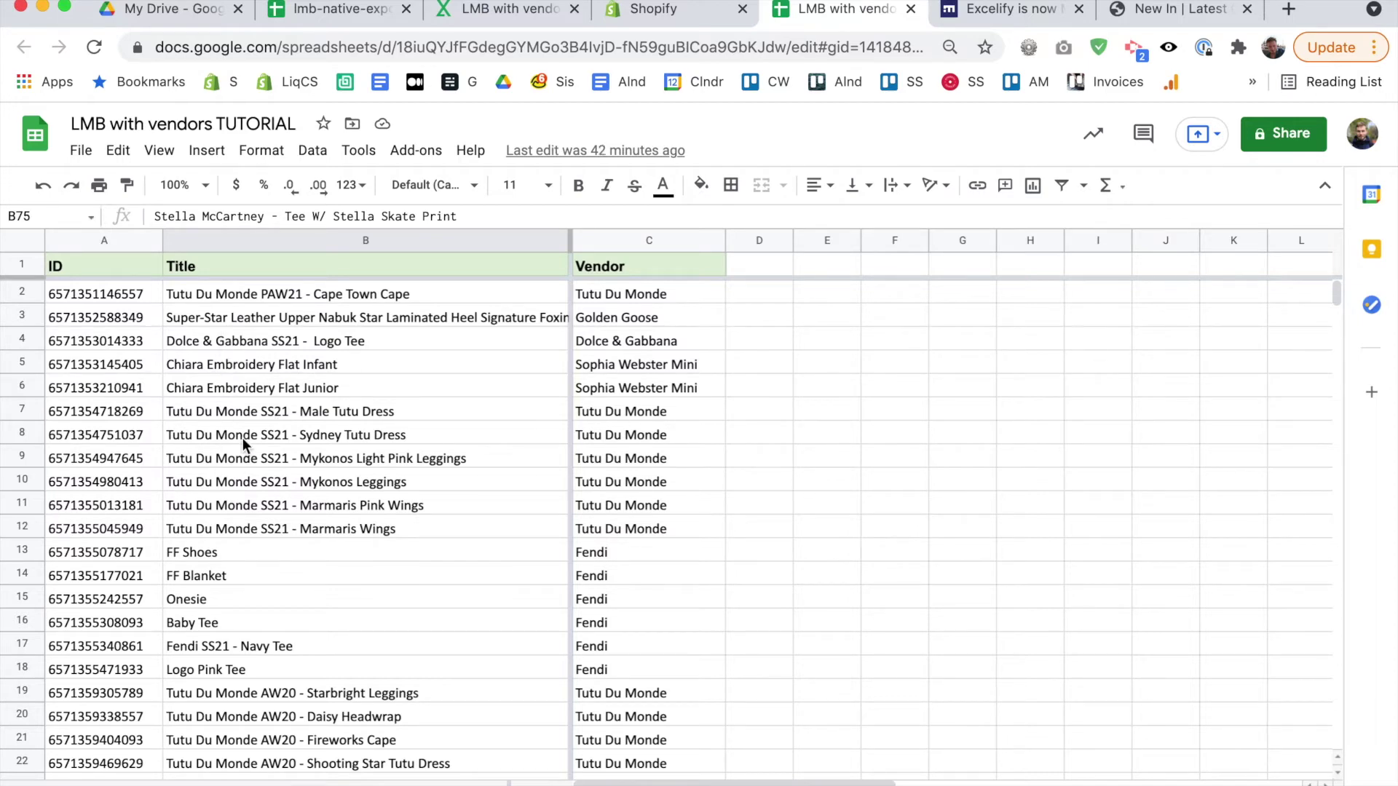
Point out titles and vendors in B7, C5, C2 and C8, then widen empty column D.
click(251, 408)
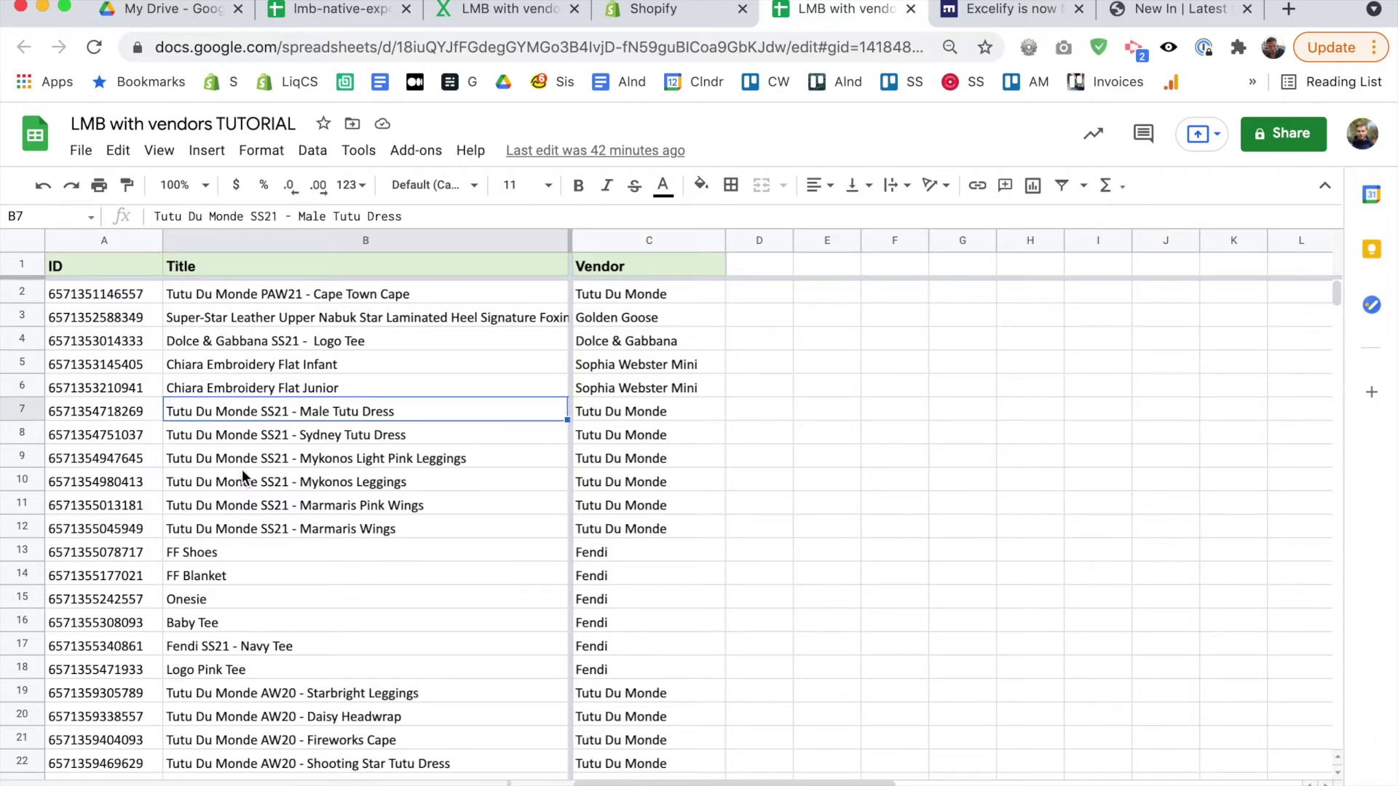
click(684, 368)
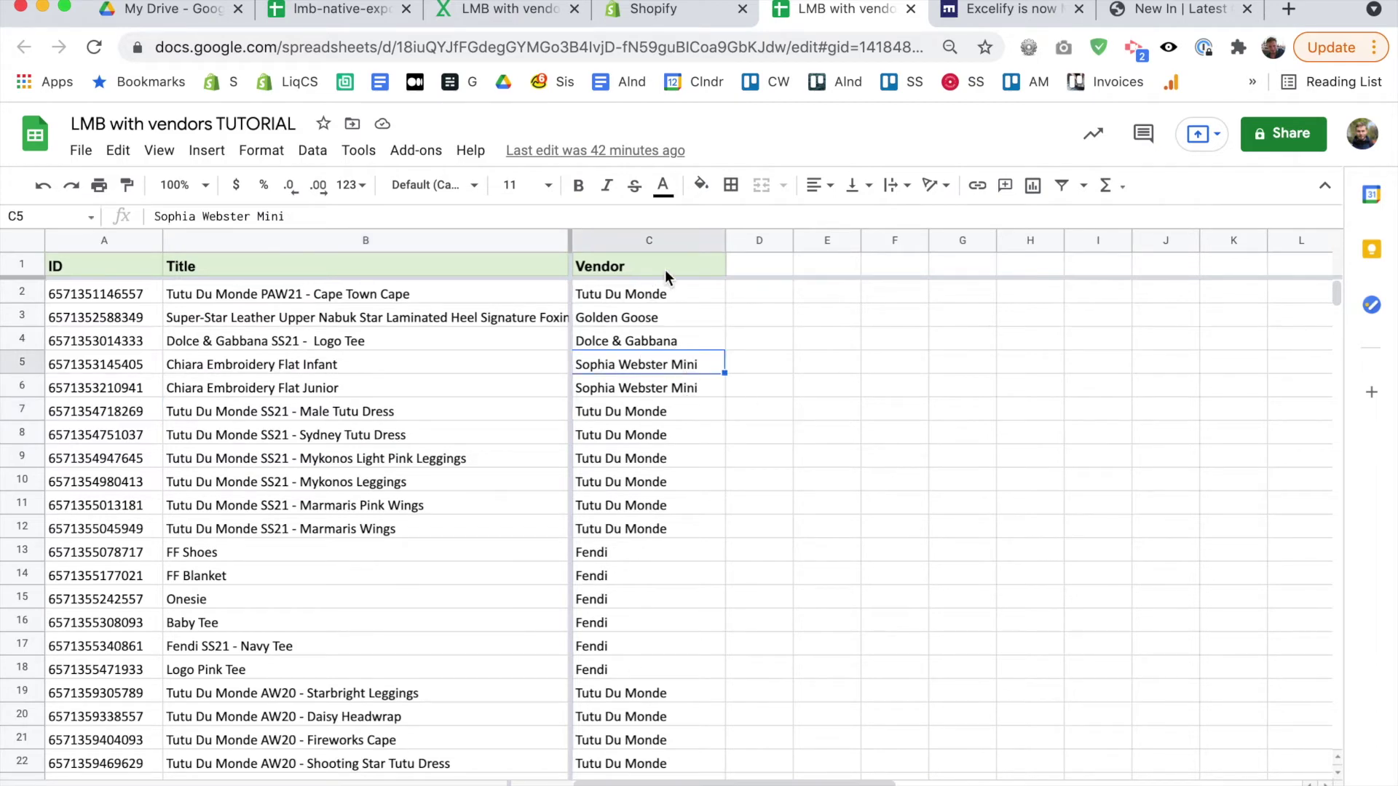
click(644, 294)
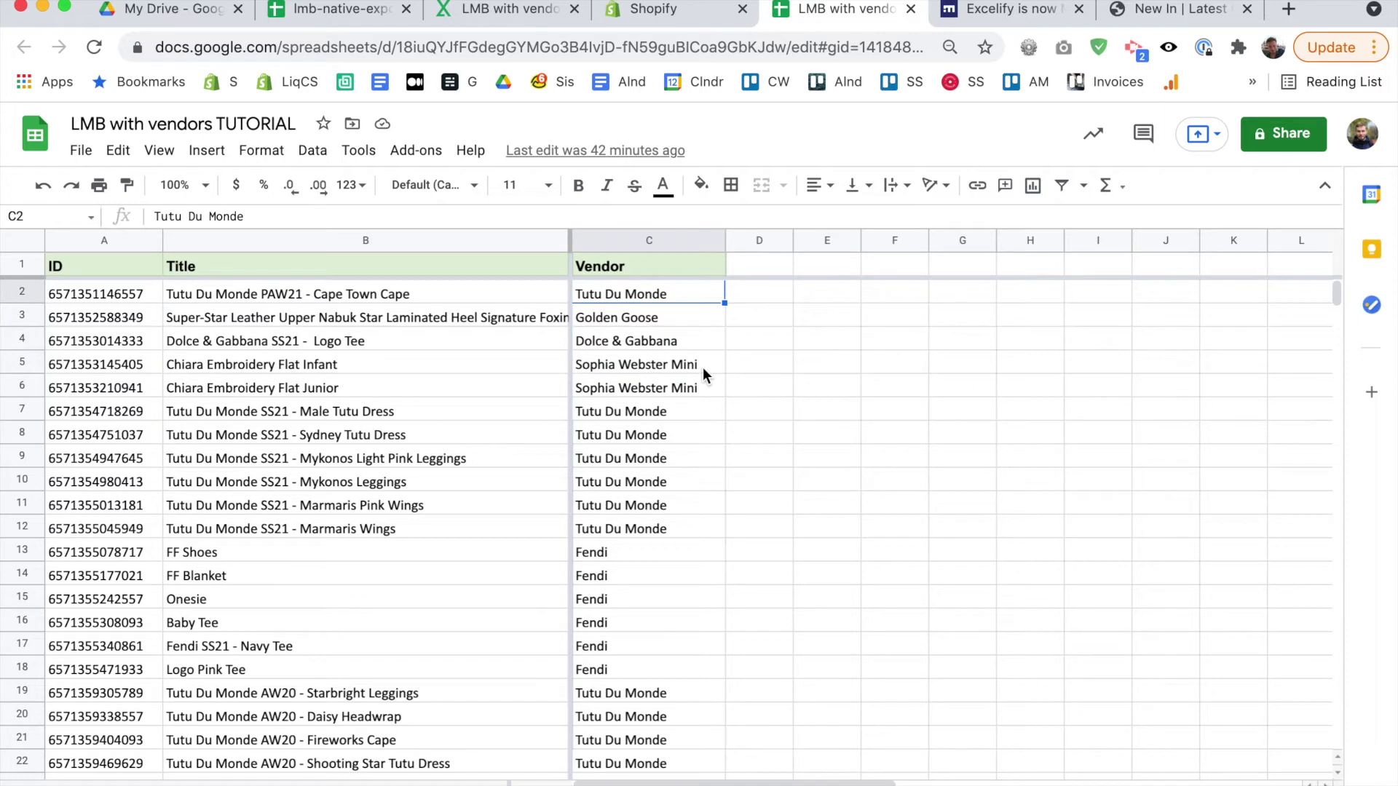
click(604, 433)
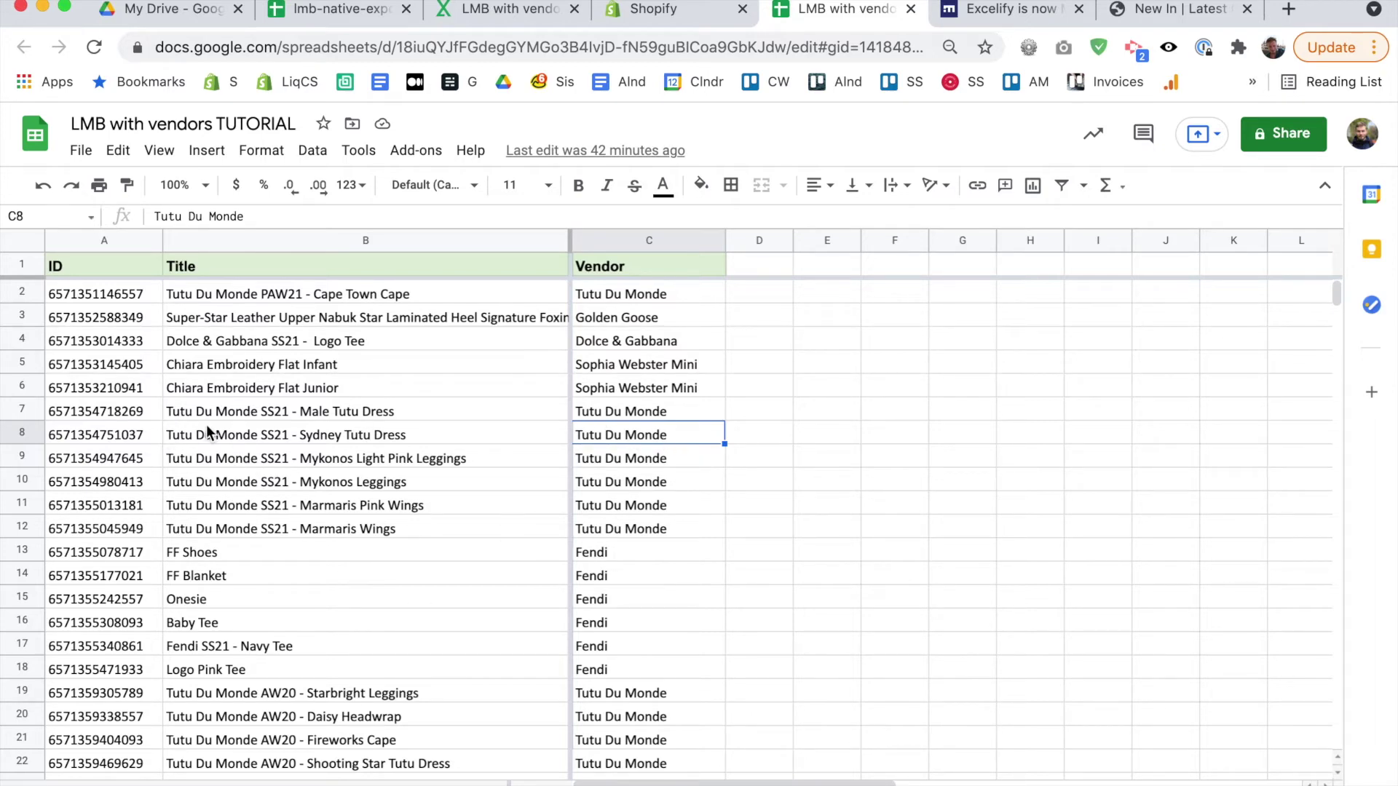
drag(791, 242, 1008, 241)
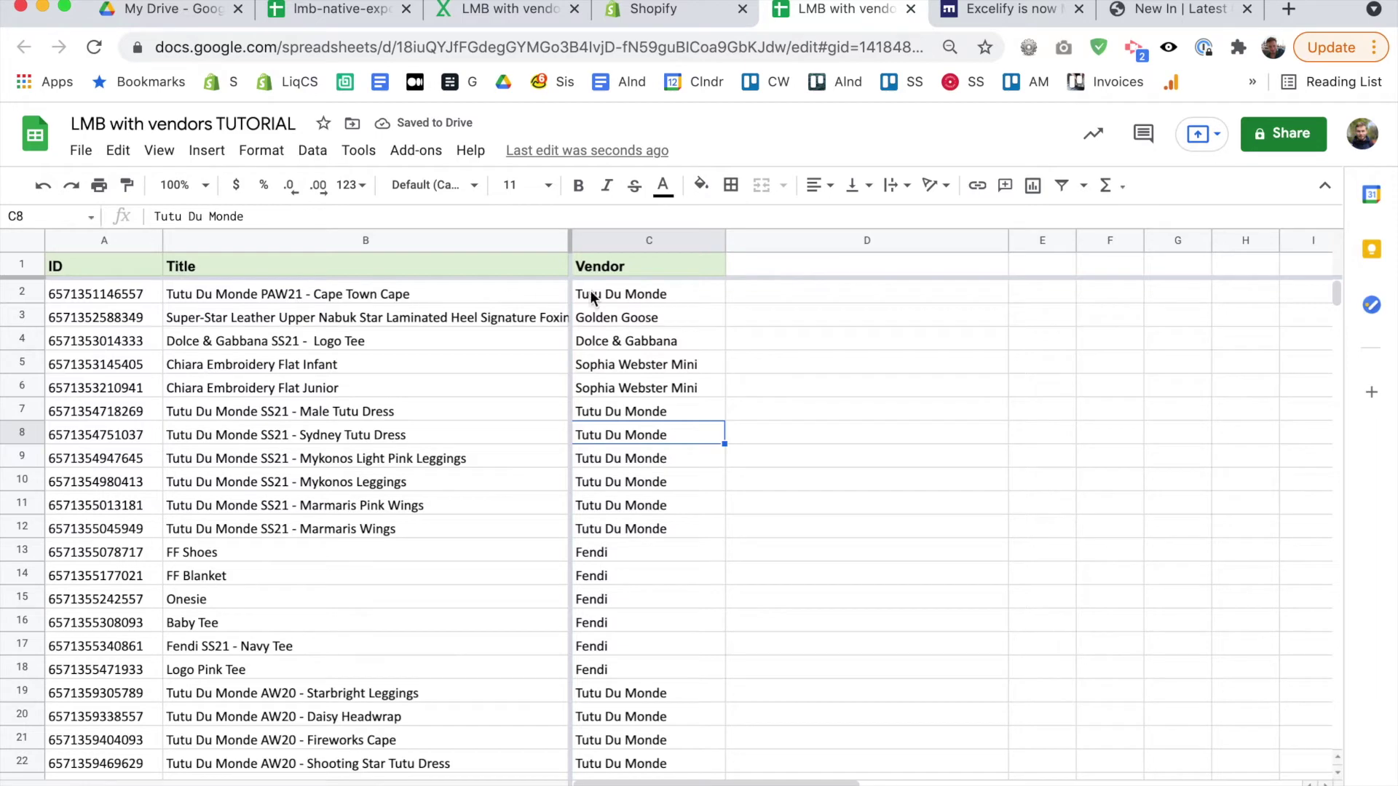
Enter =SUBSTITUTE(B2,C2,"") in D2 so it shows 'PAW21 - Cape Town Cape'.
click(740, 294)
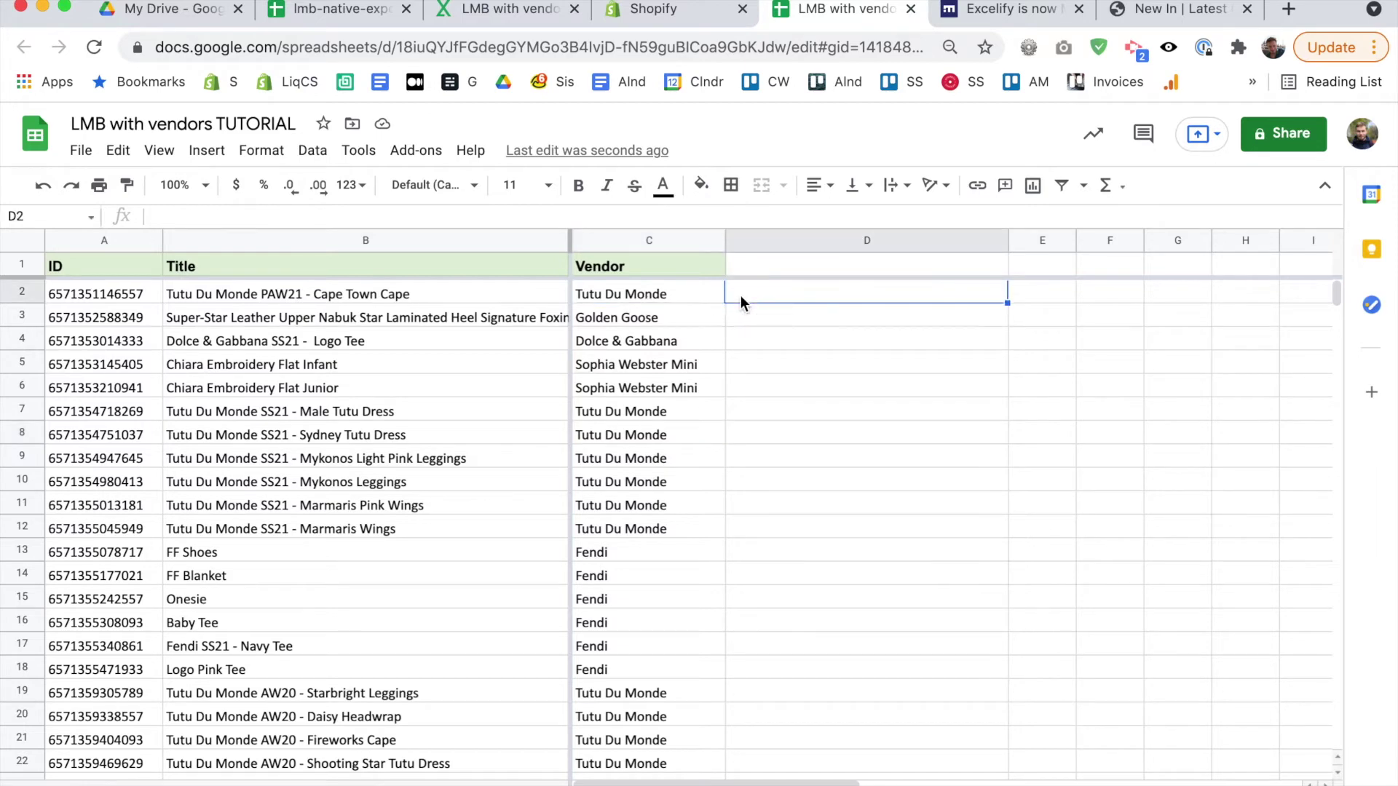
click(254, 217)
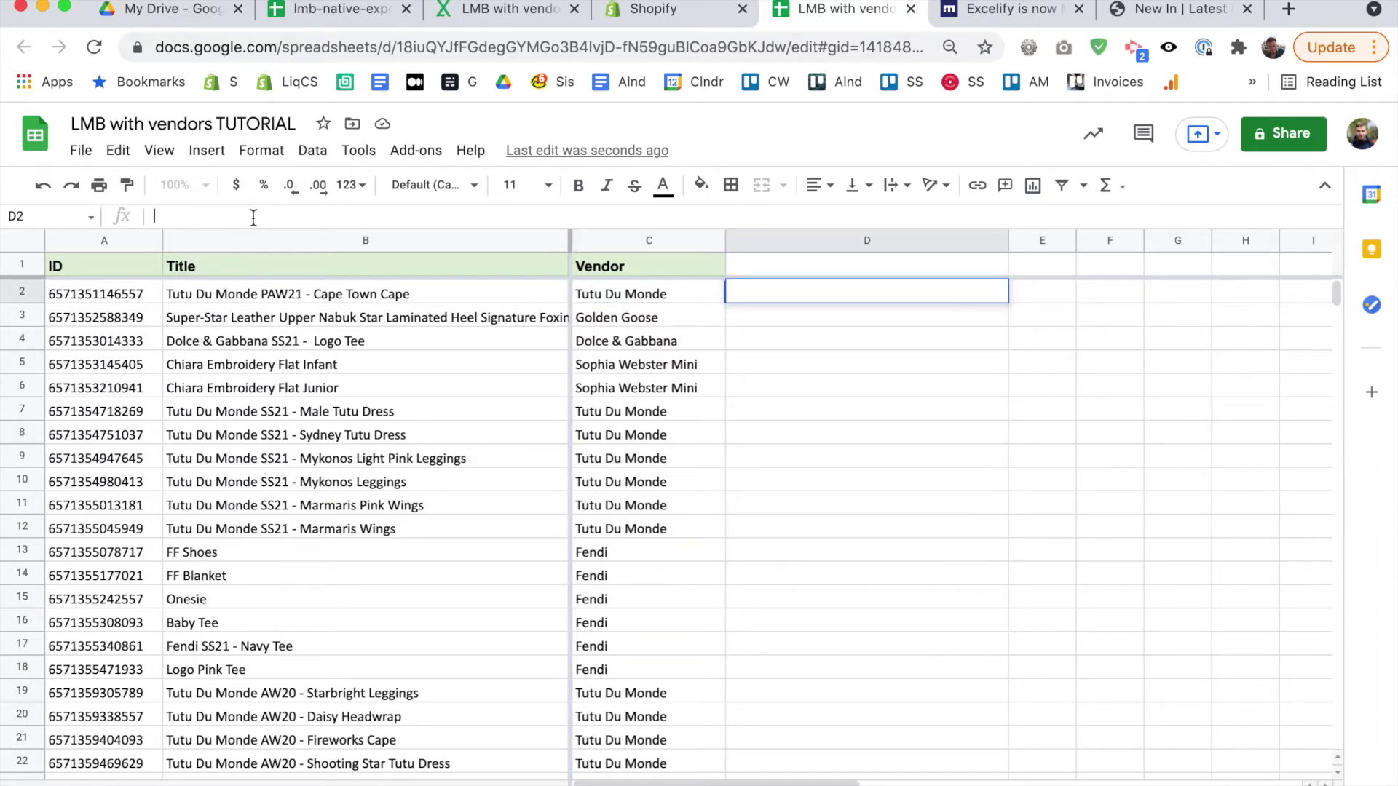
text(=)
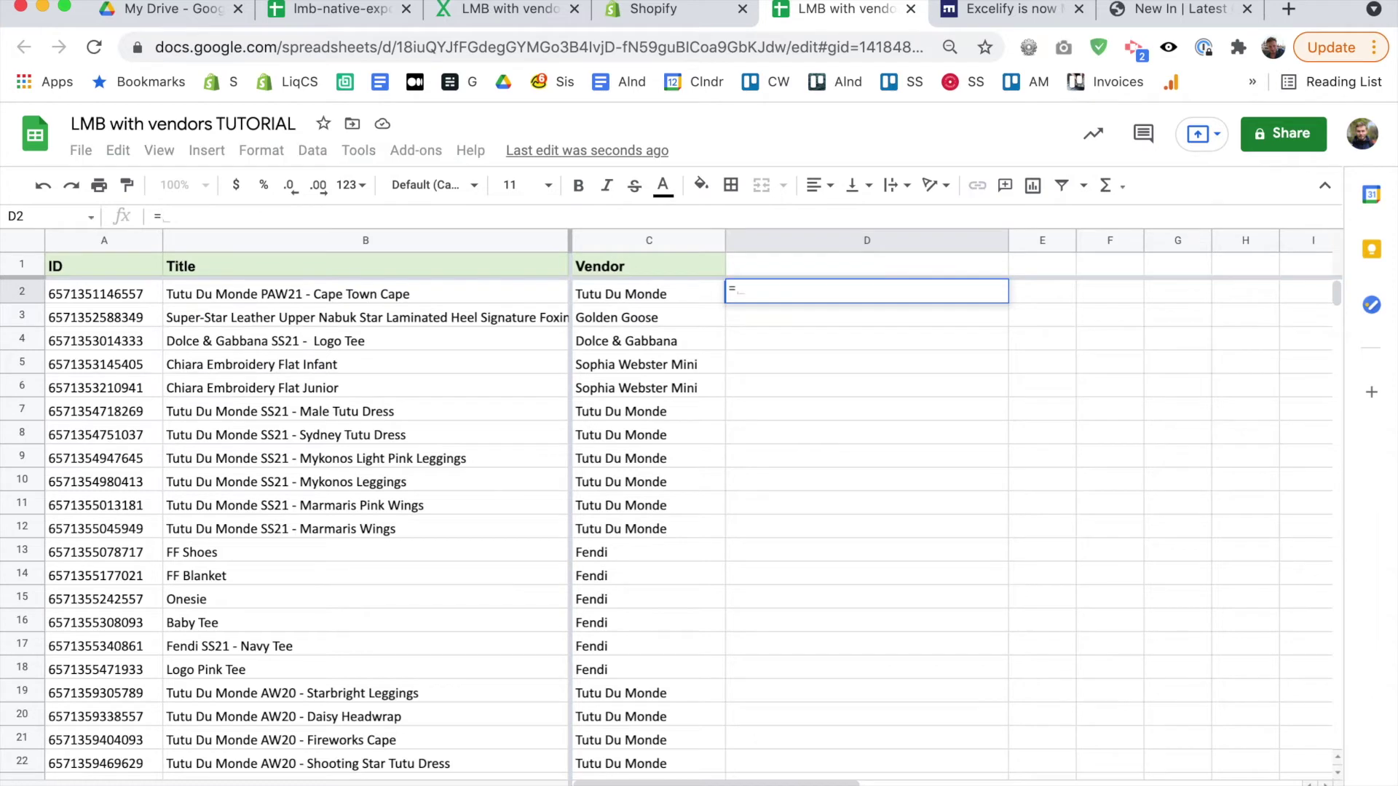
text(SUBS)
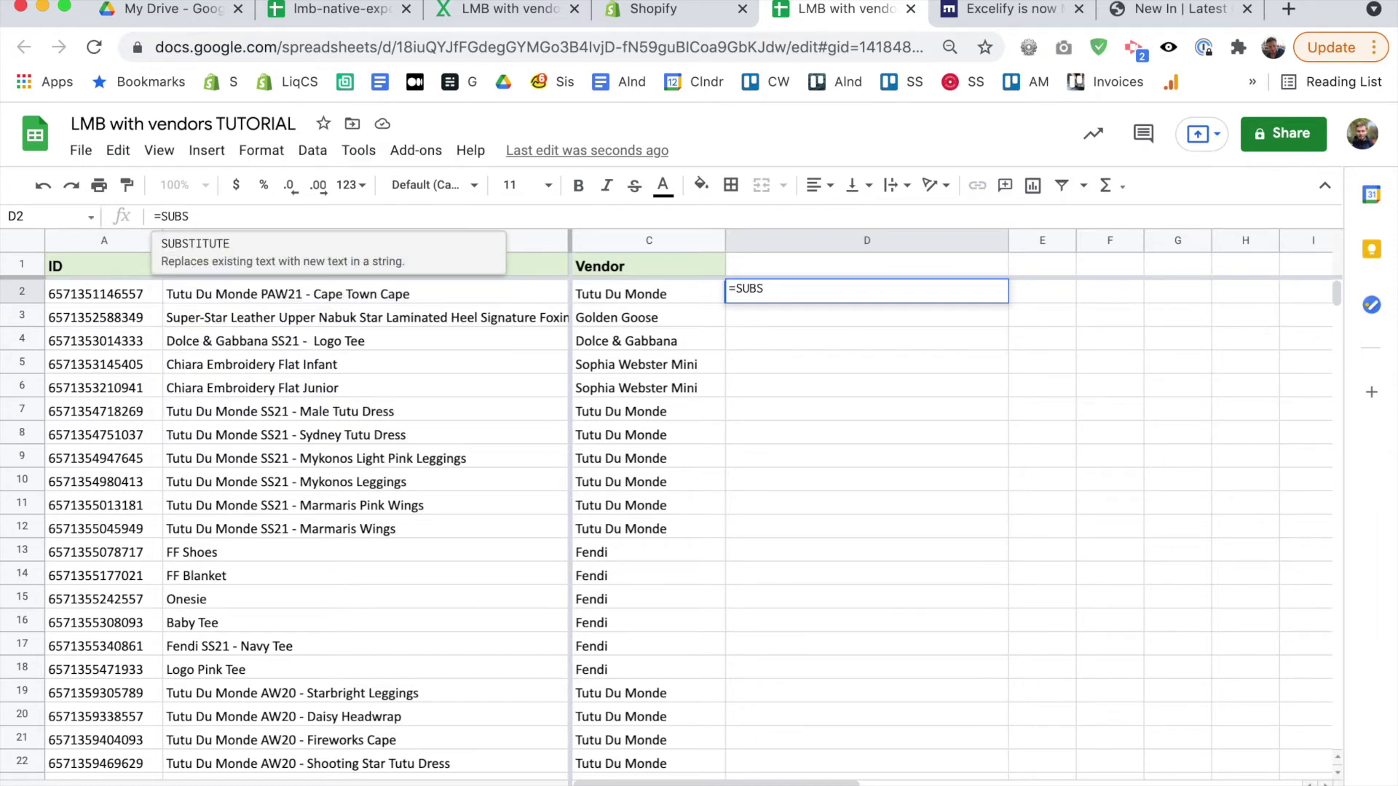
key(Tab)
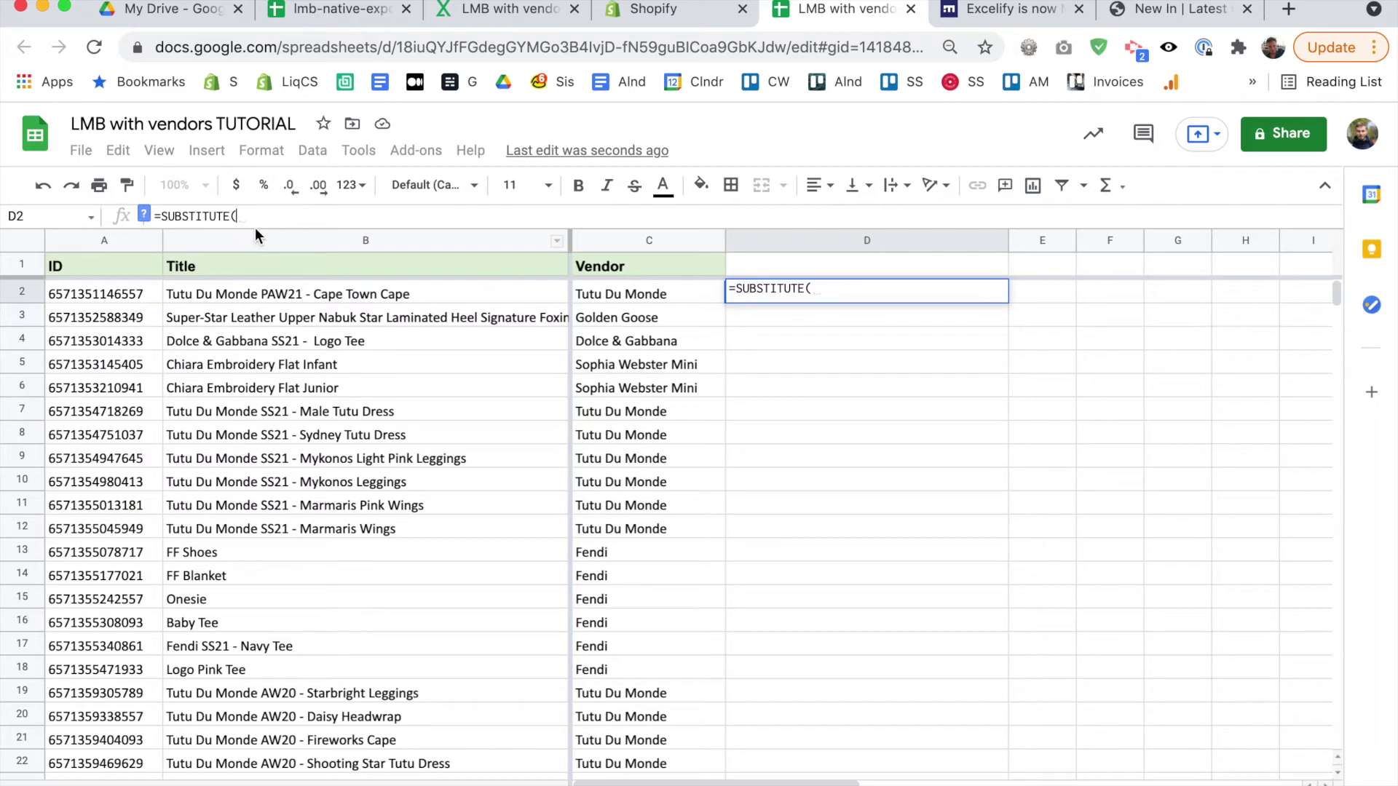
click(236, 217)
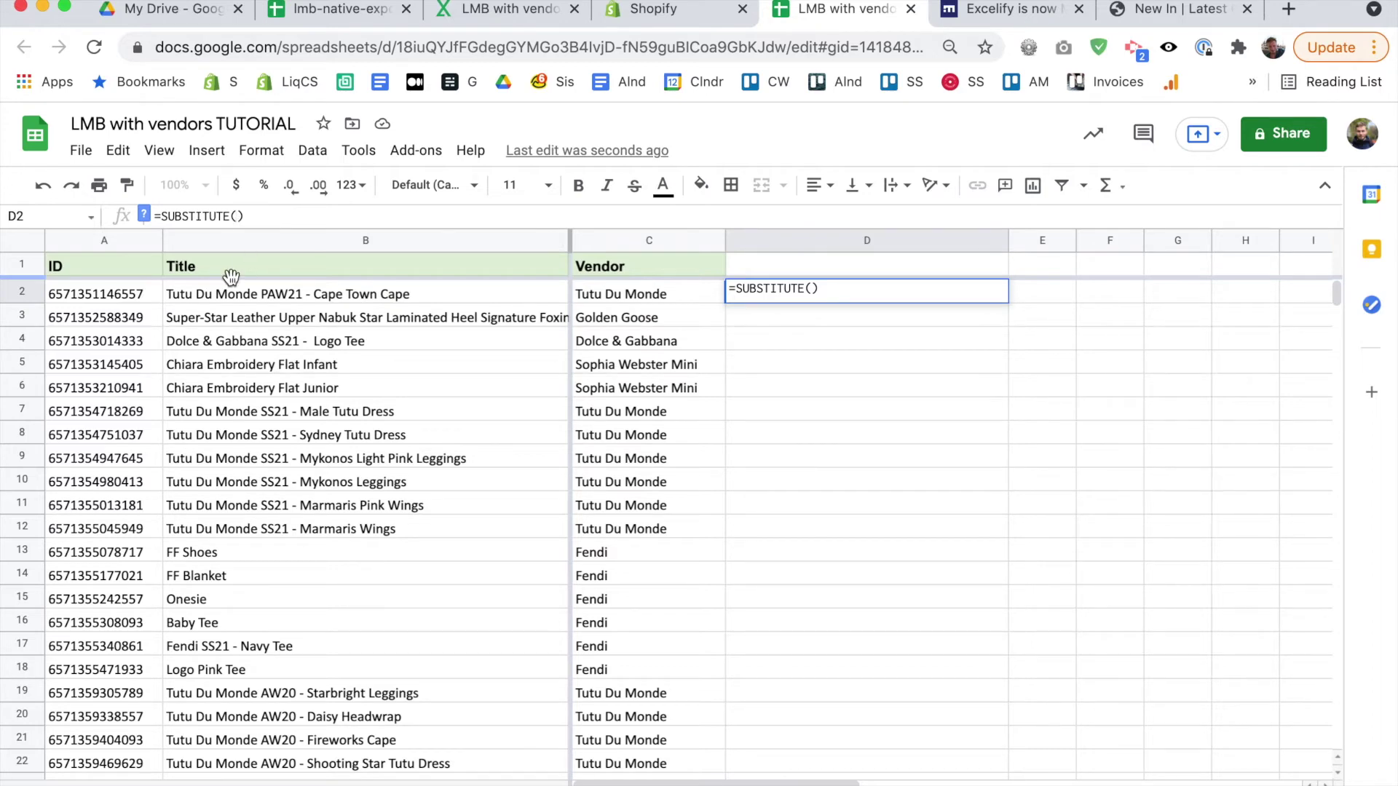
key(Delete)
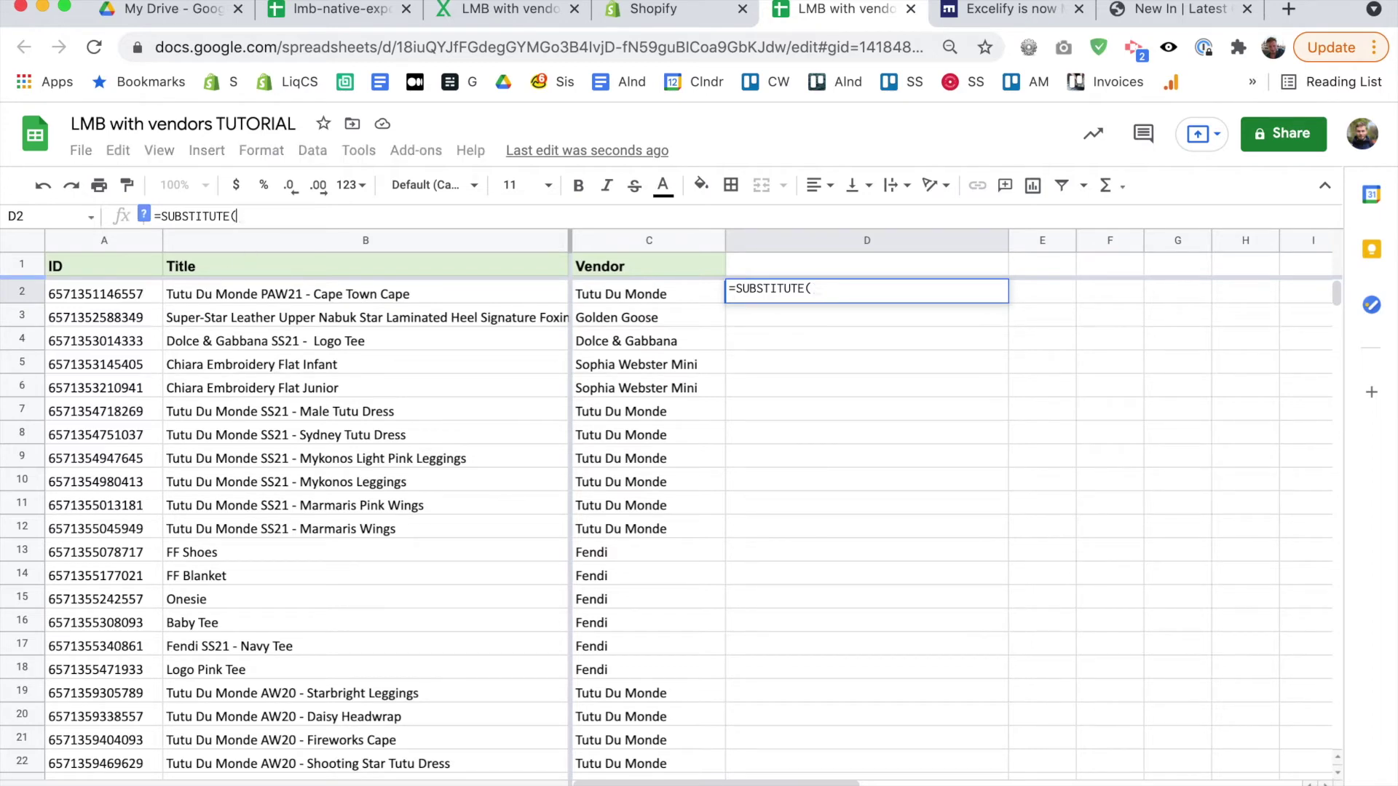
click(143, 214)
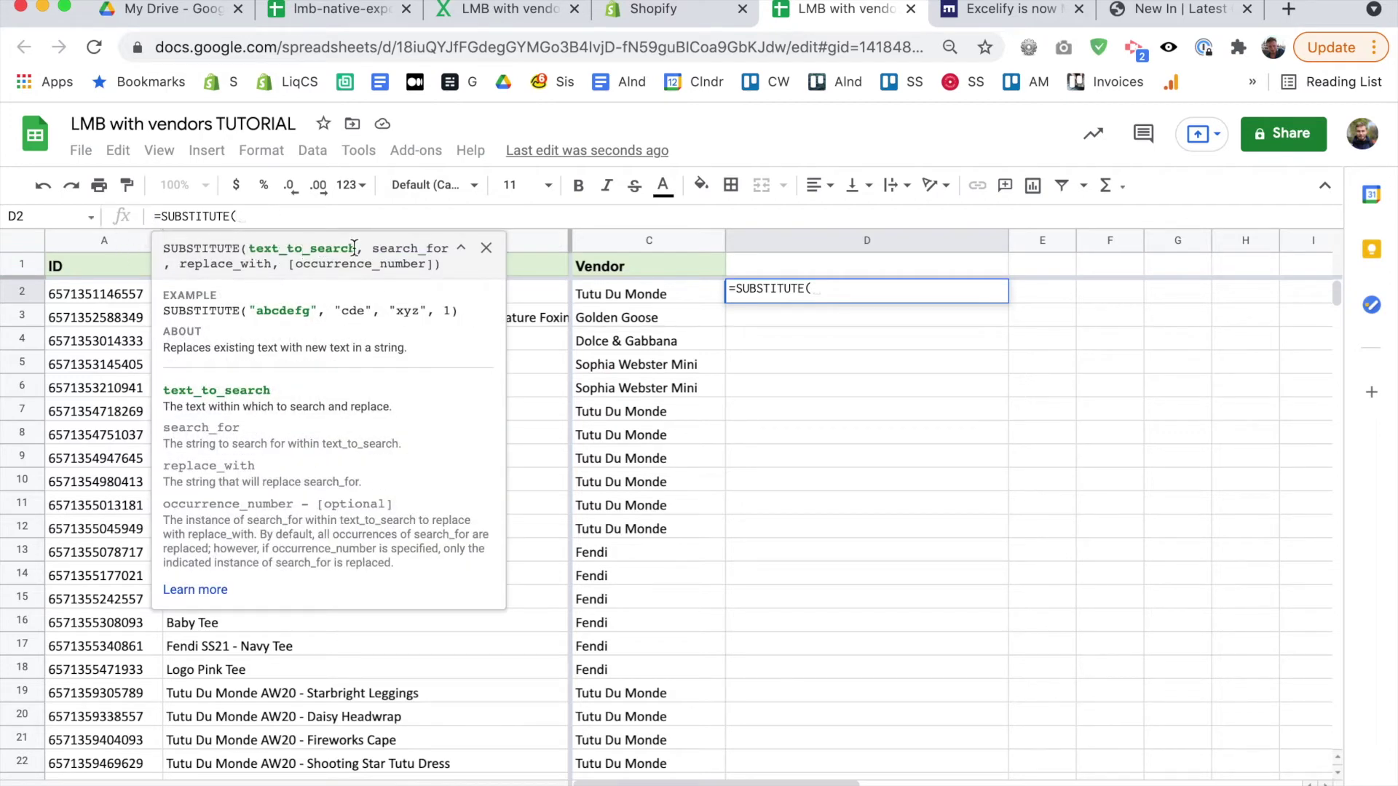
click(484, 250)
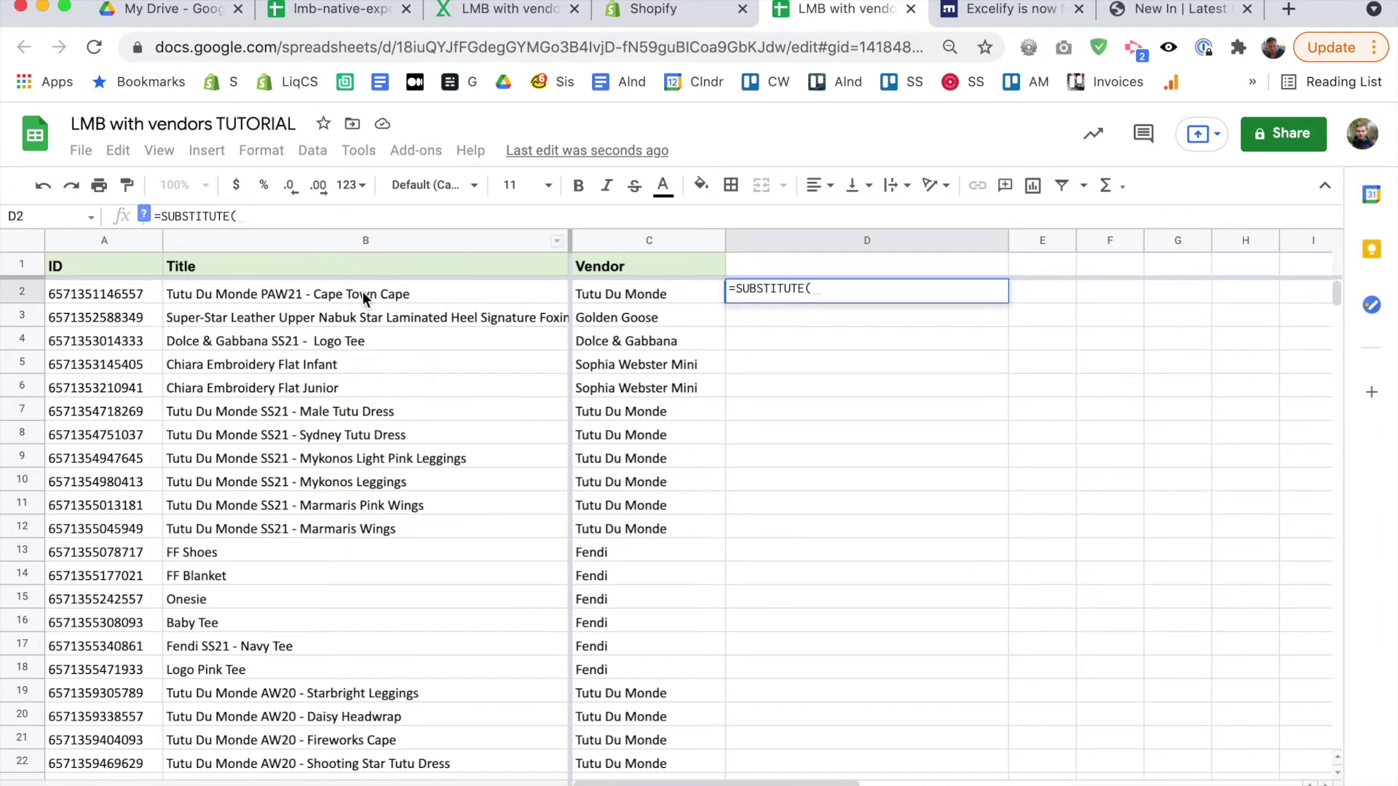
text(B2)
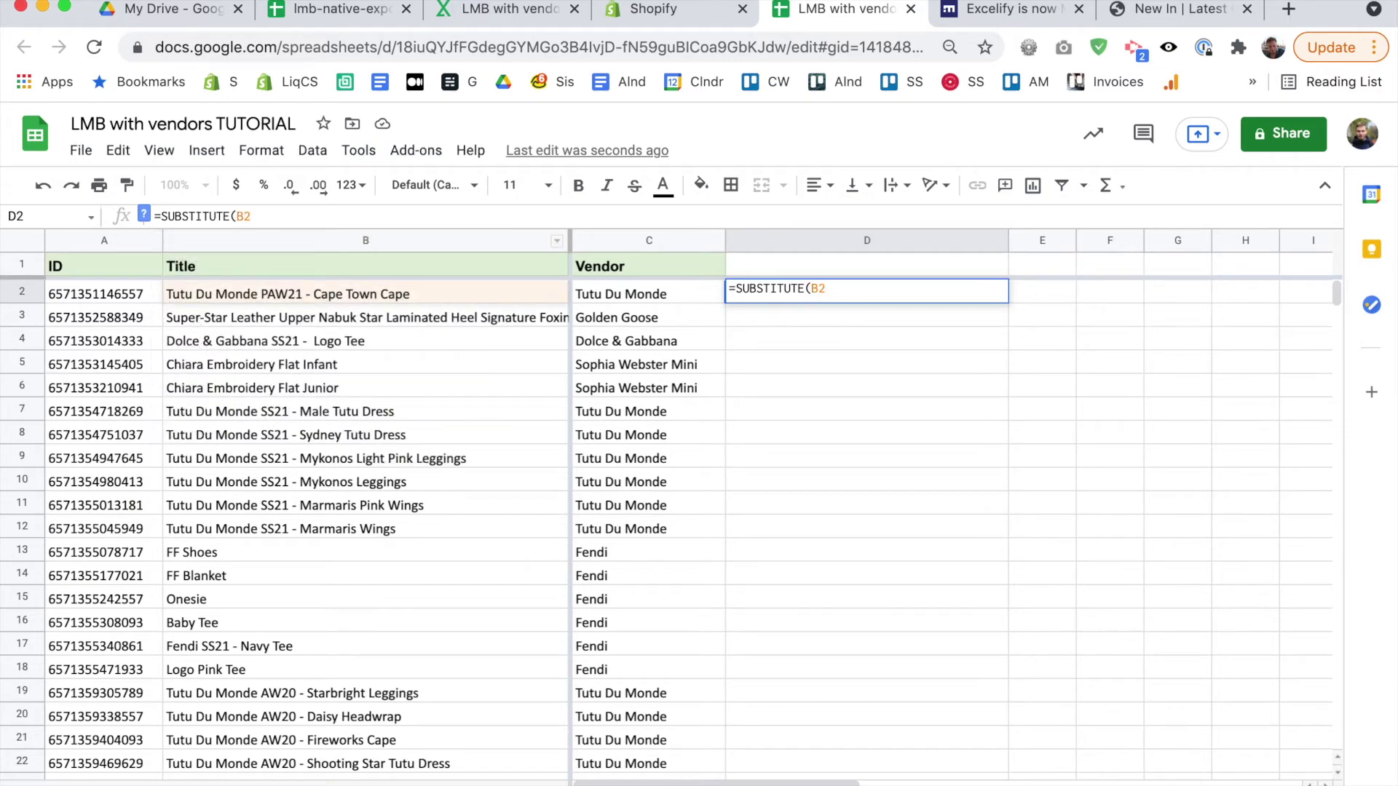
text(,)
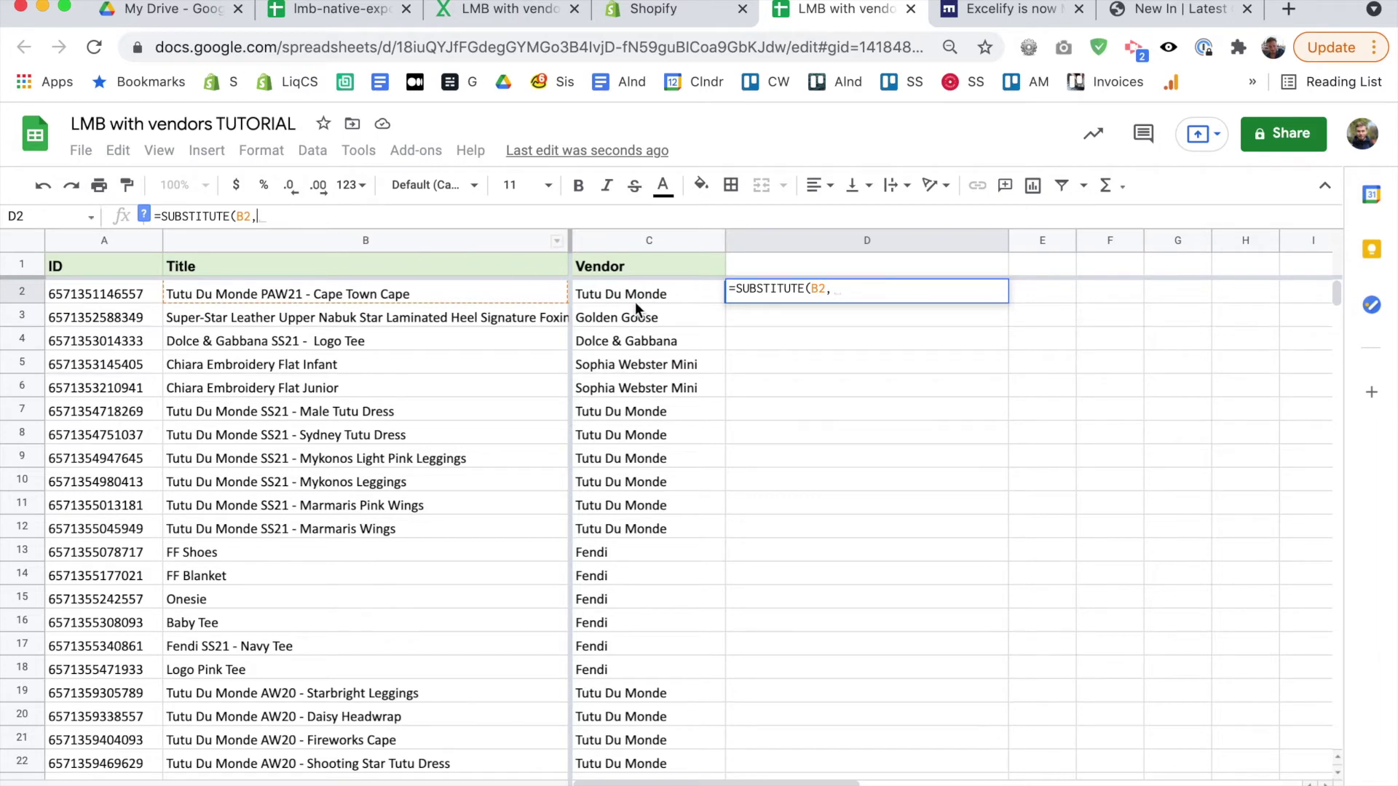
text(C2)
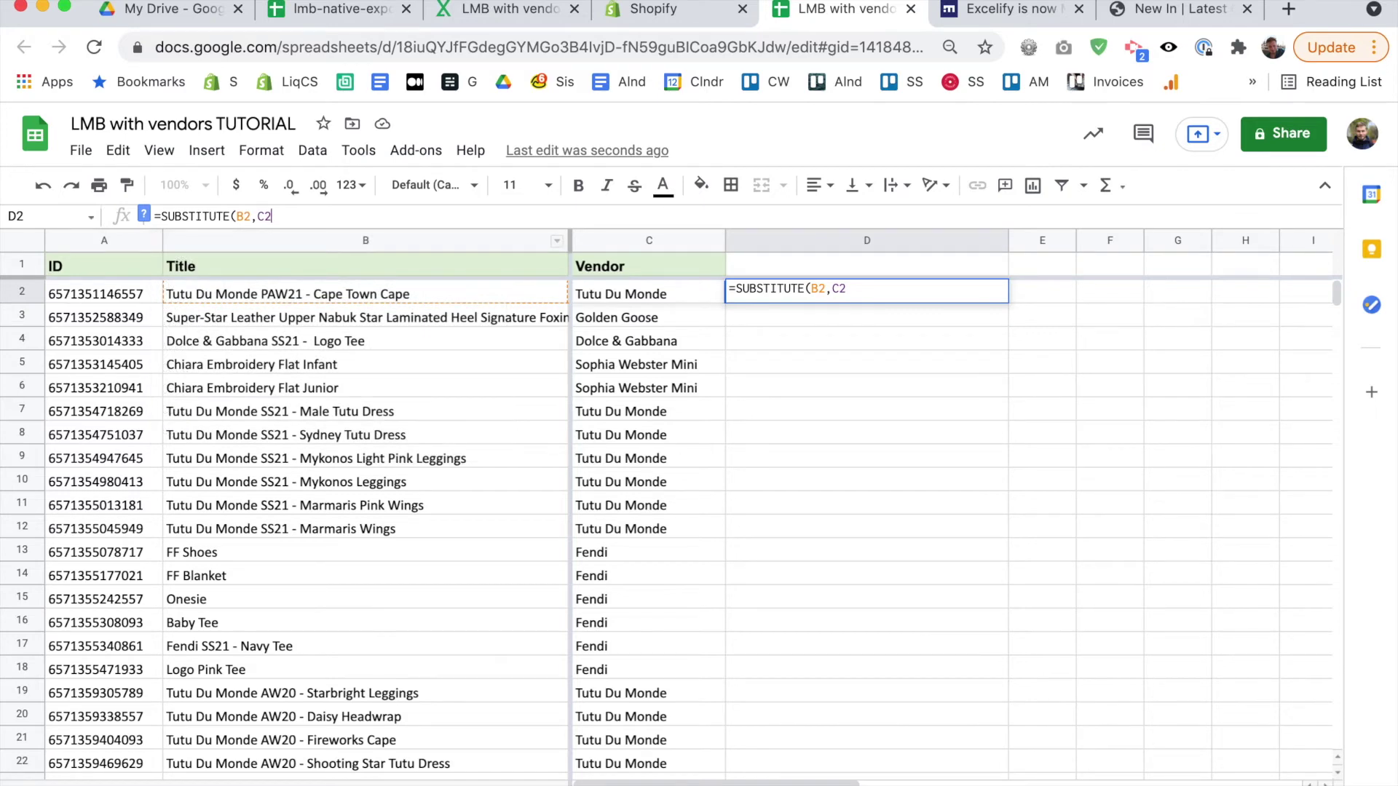
text(,)
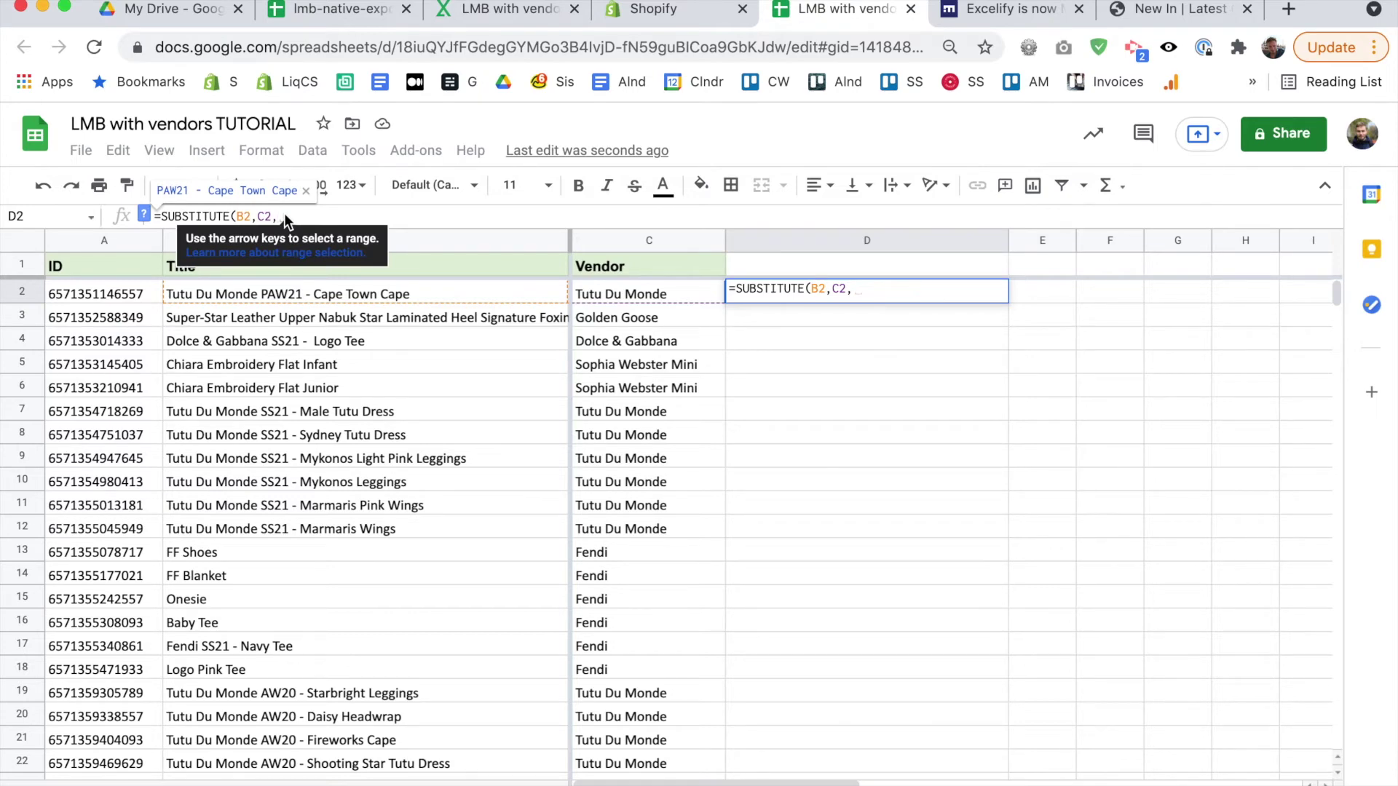
text("")
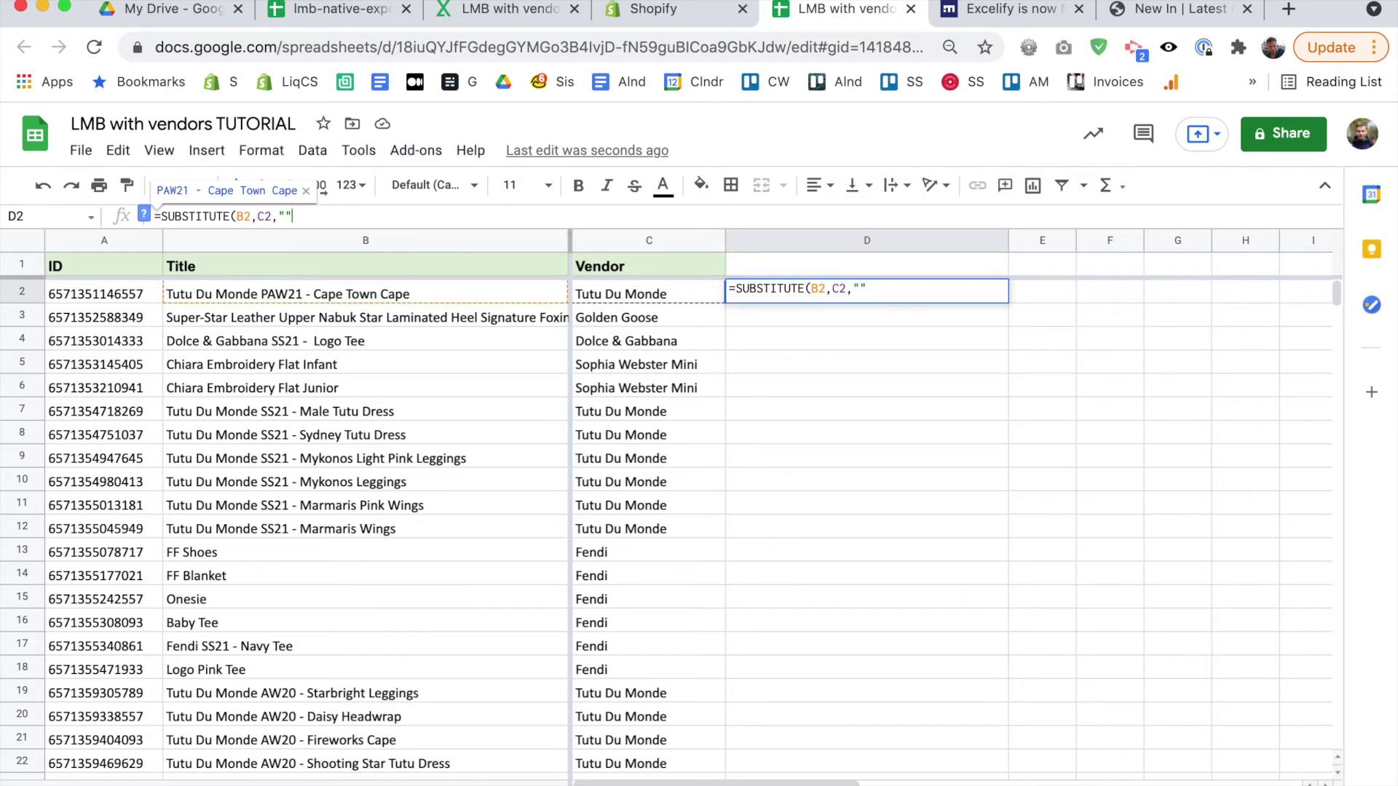
text())
click(809, 317)
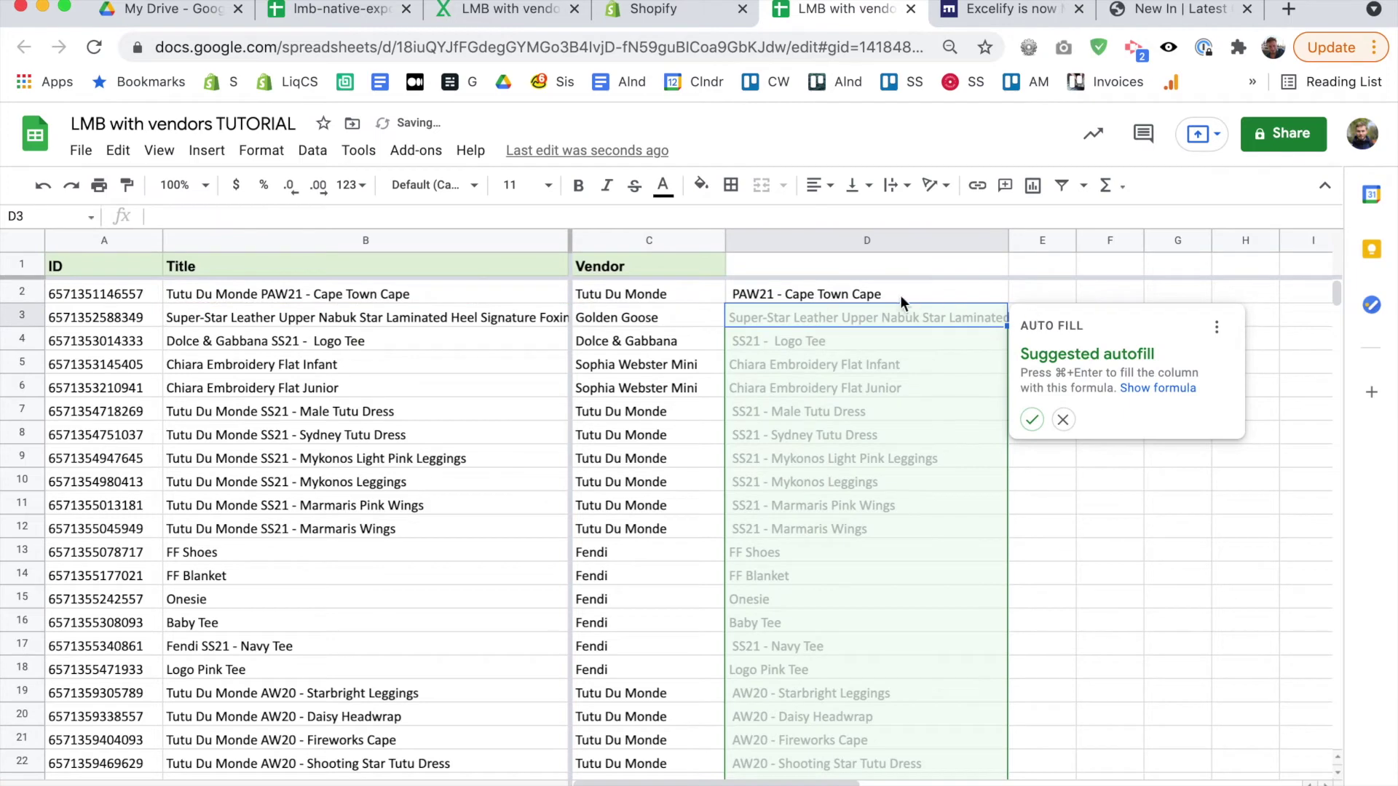
Copy D2's SUBSTITUTE formula and paste it down the whole of column D.
click(879, 292)
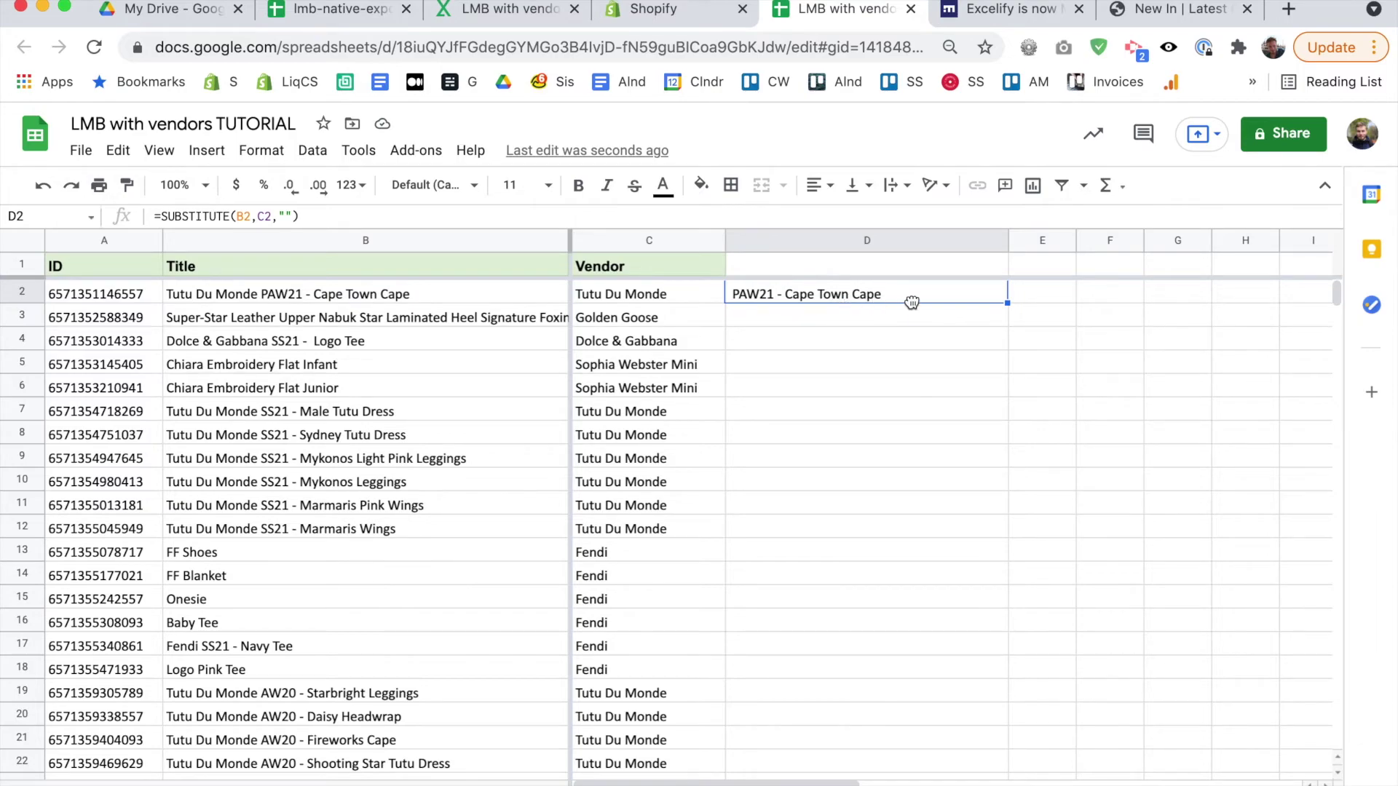
scroll(399, 492, down, 20)
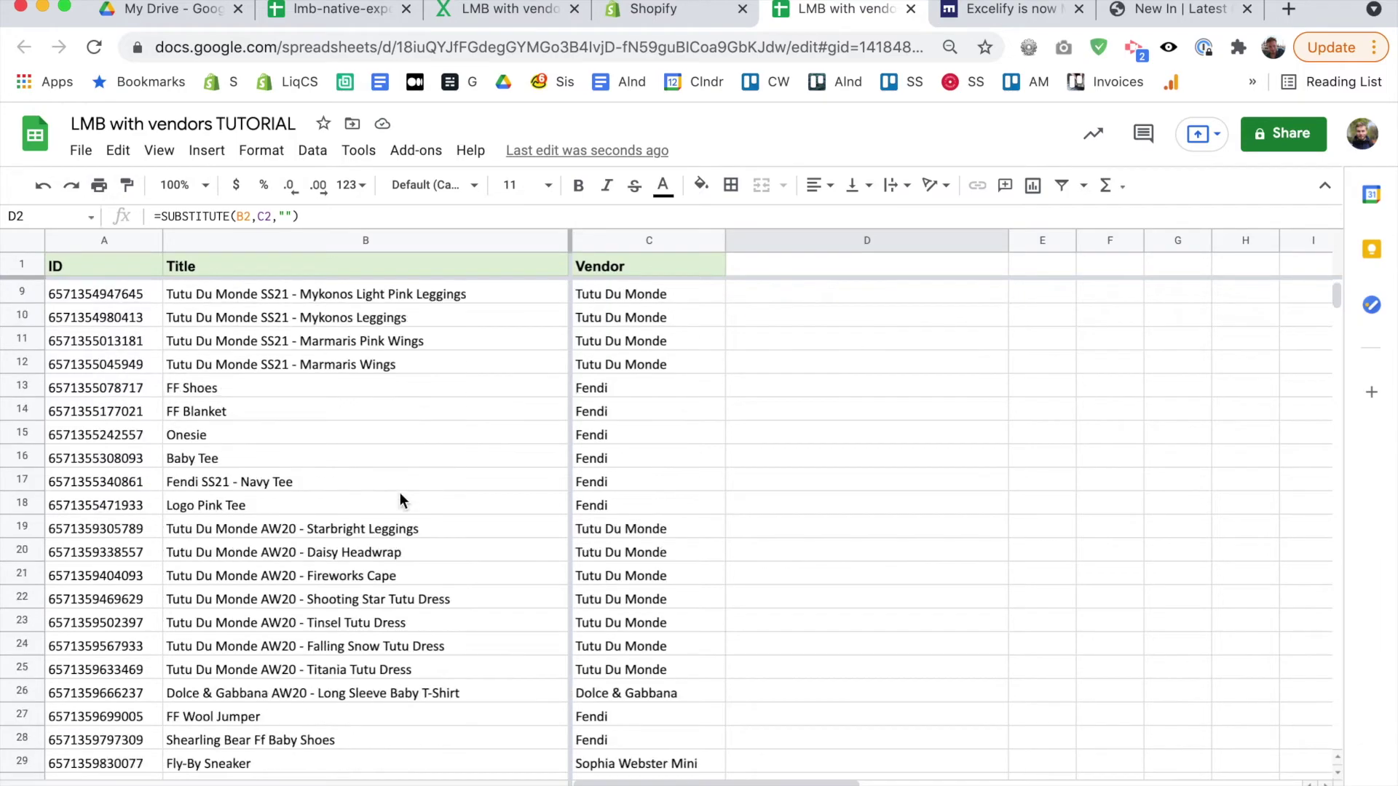
scroll(400, 492, up, 20)
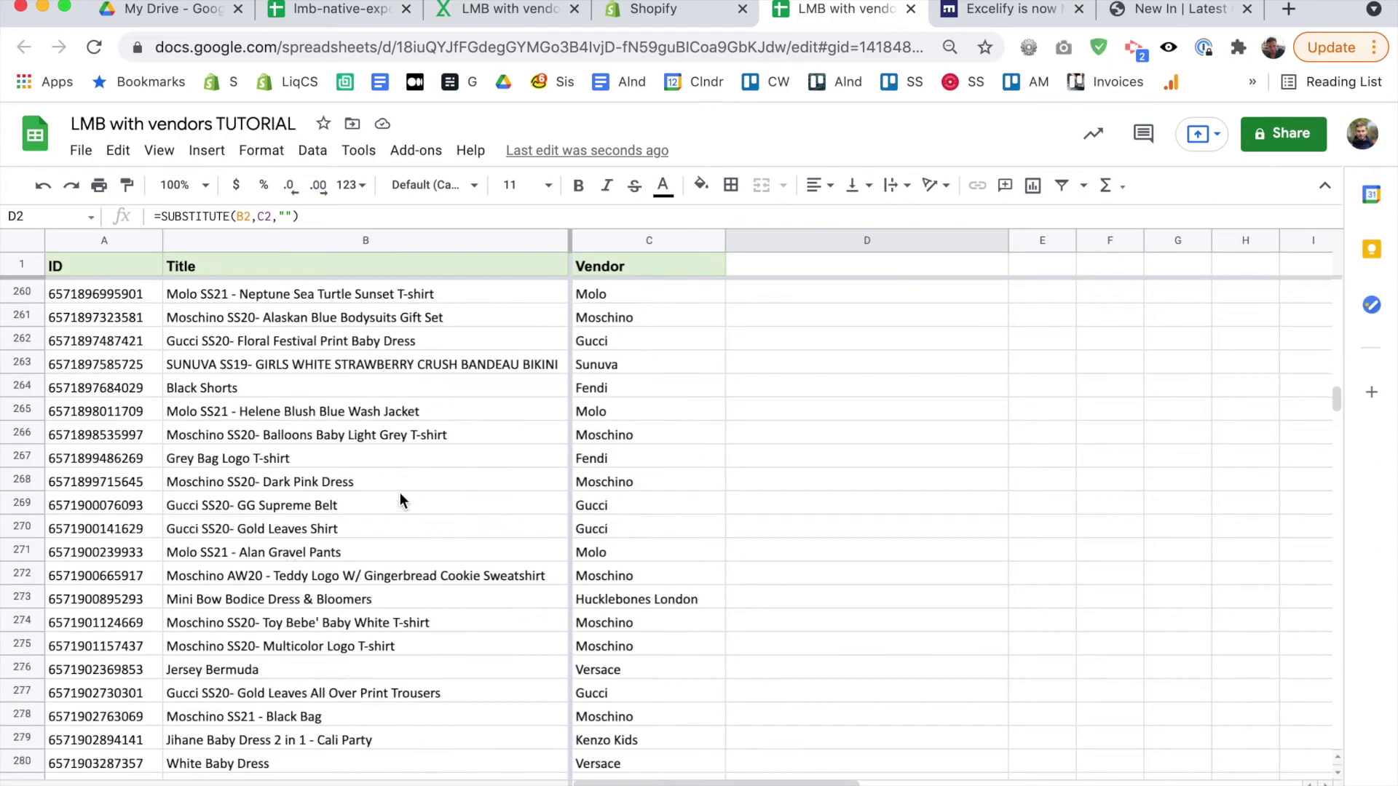
scroll(399, 492, up, 20)
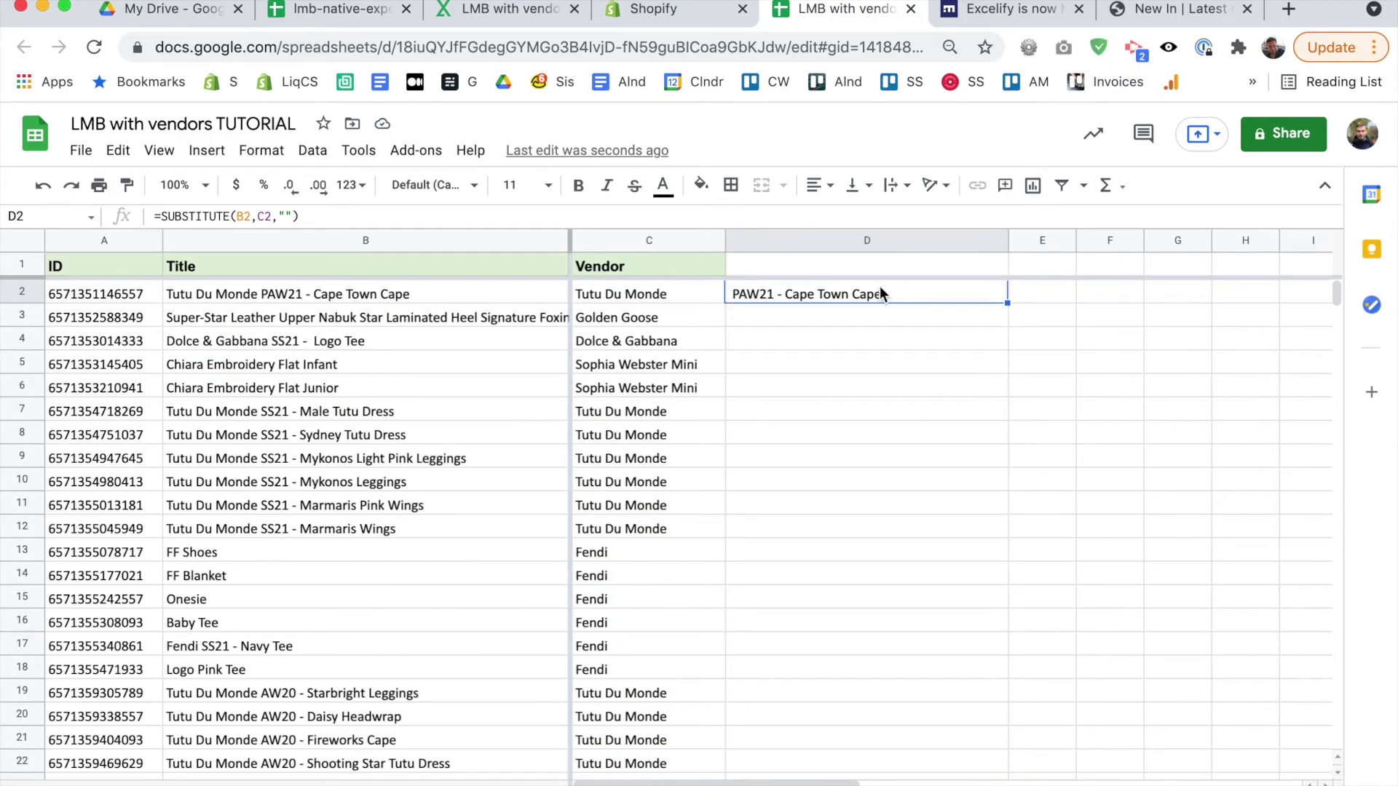
key(super+c)
click(888, 242)
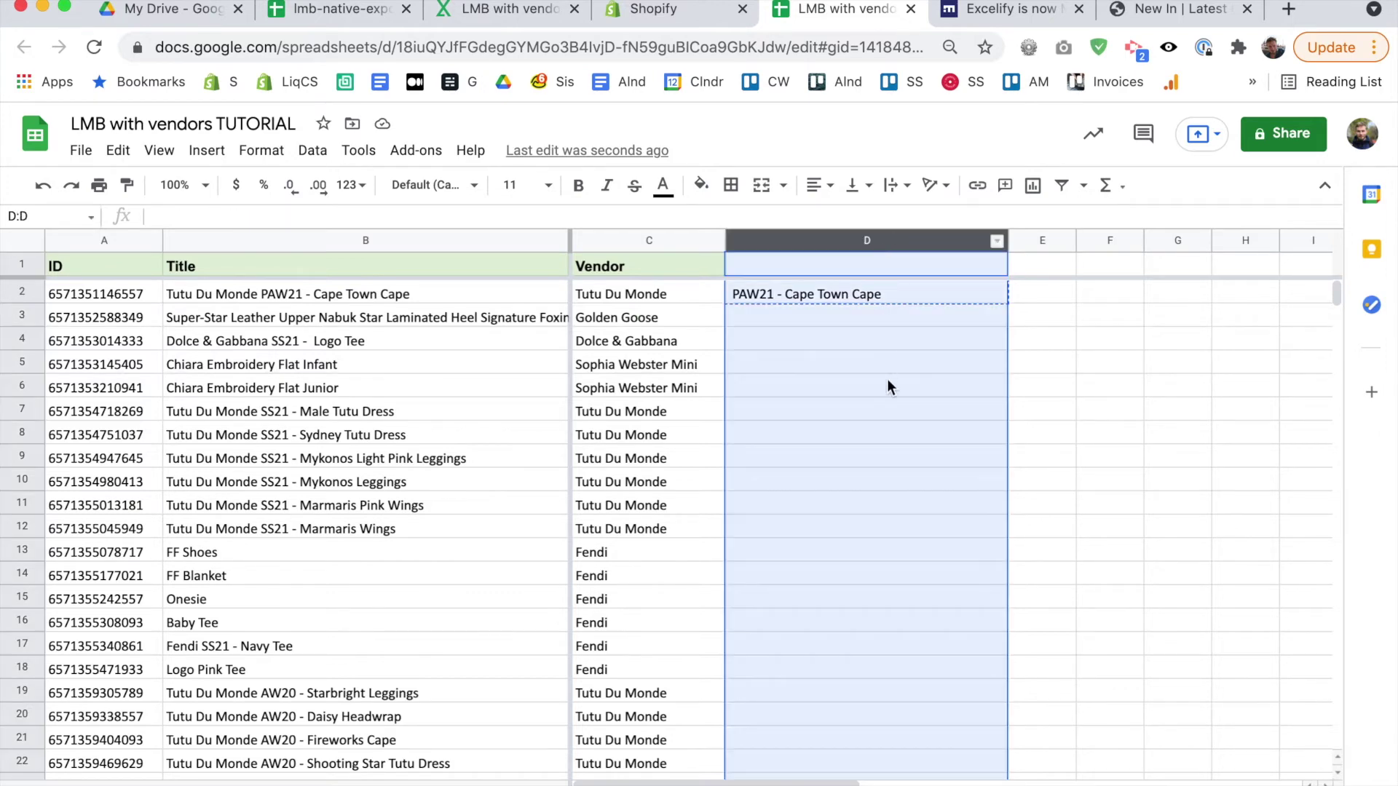
key(super+v)
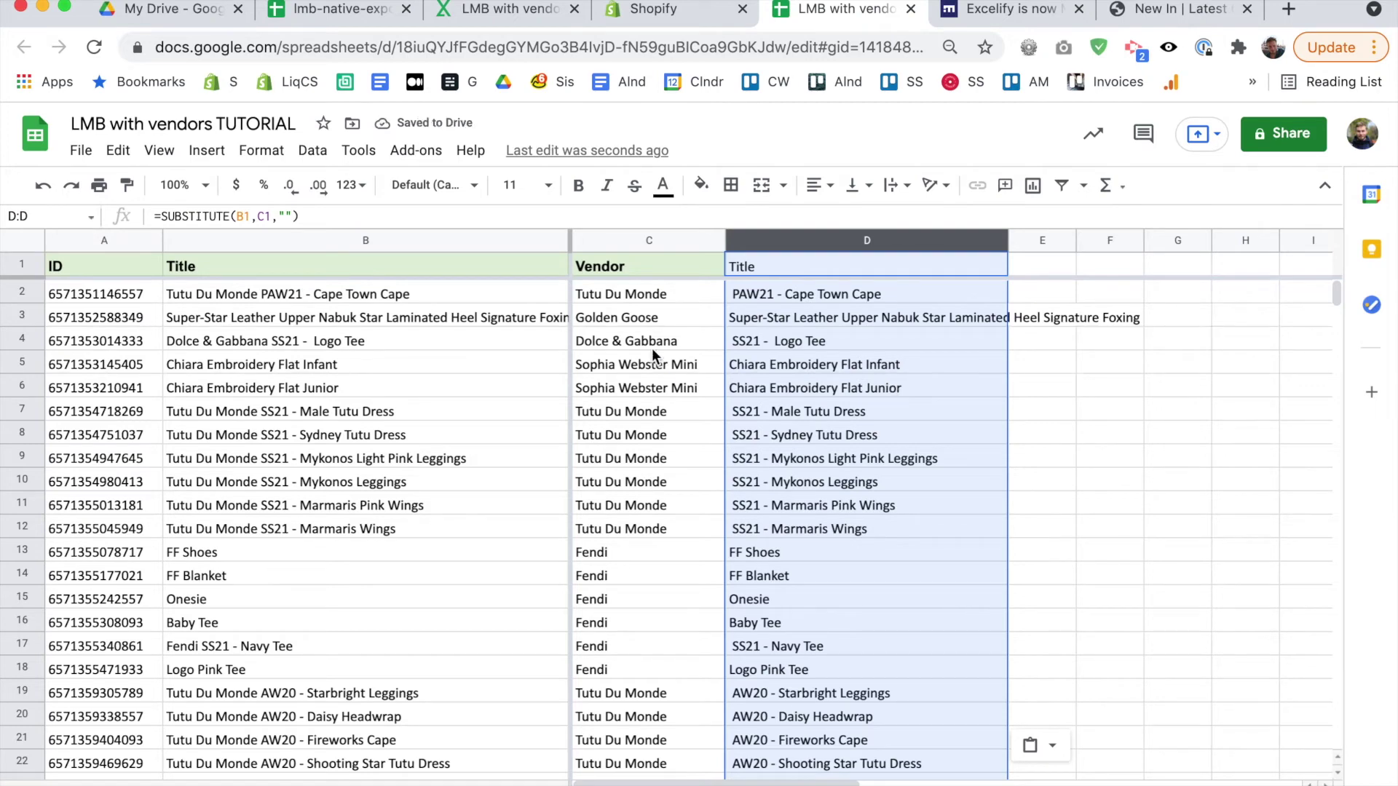
Verify the vendor-free titles by checking the copied formulas in D7 and D14.
click(822, 412)
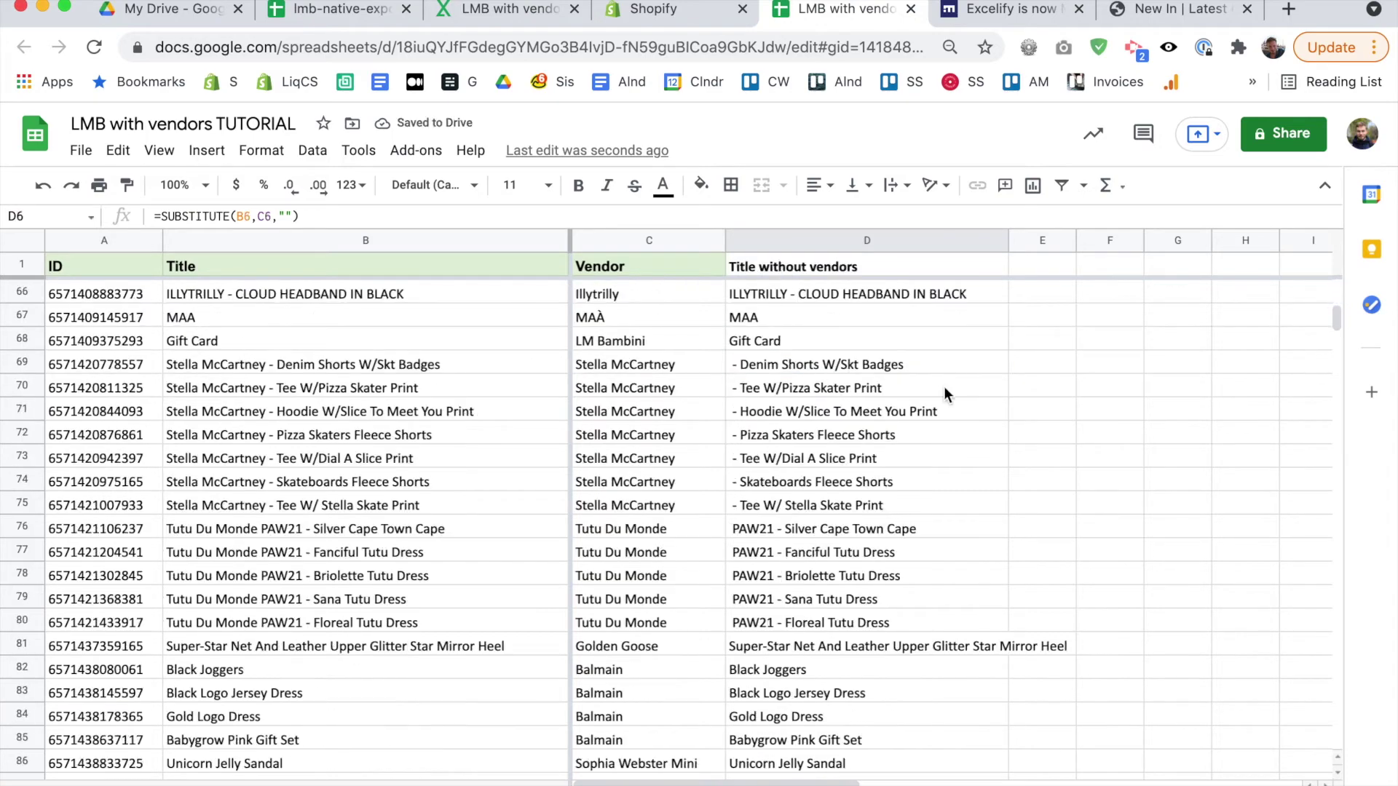
scroll(943, 386, up, 5)
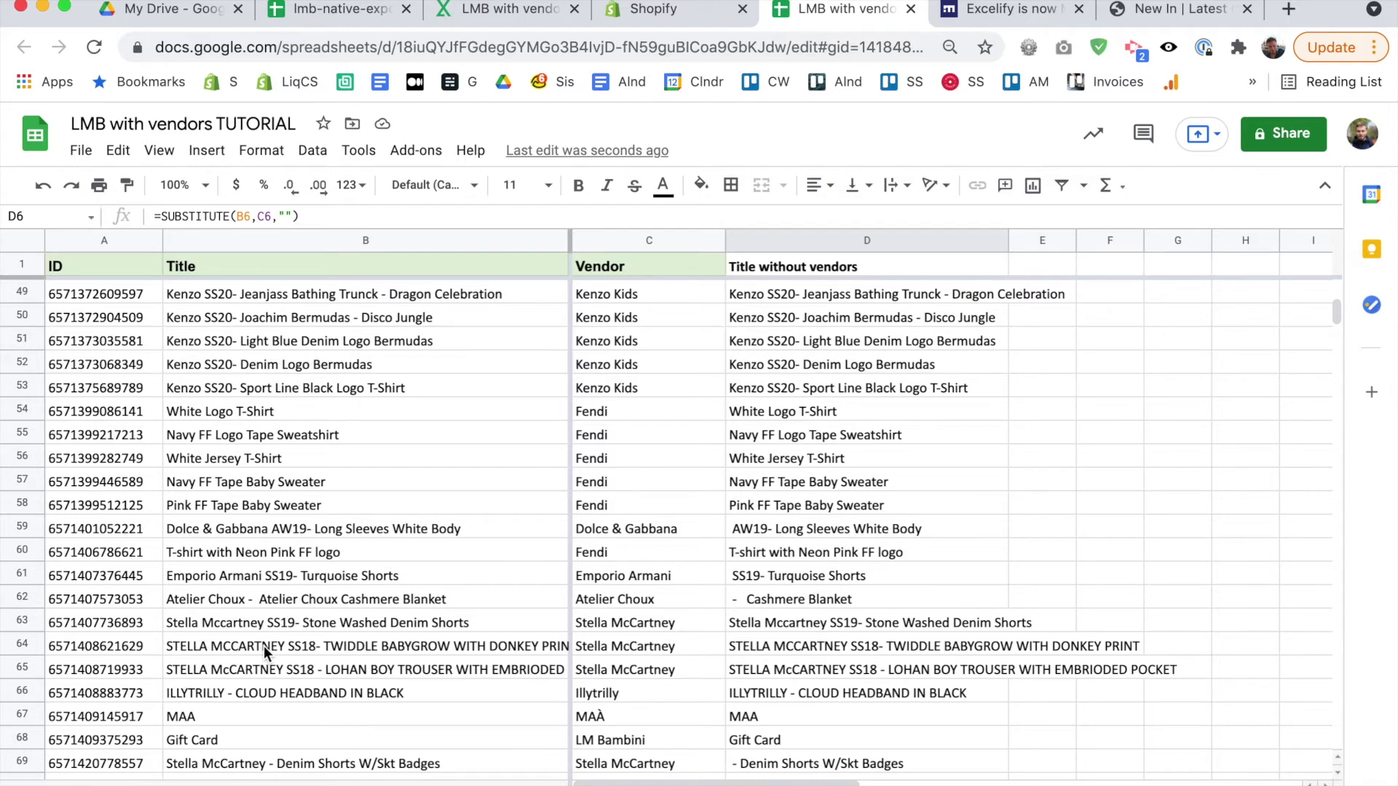
scroll(855, 633, up, 5)
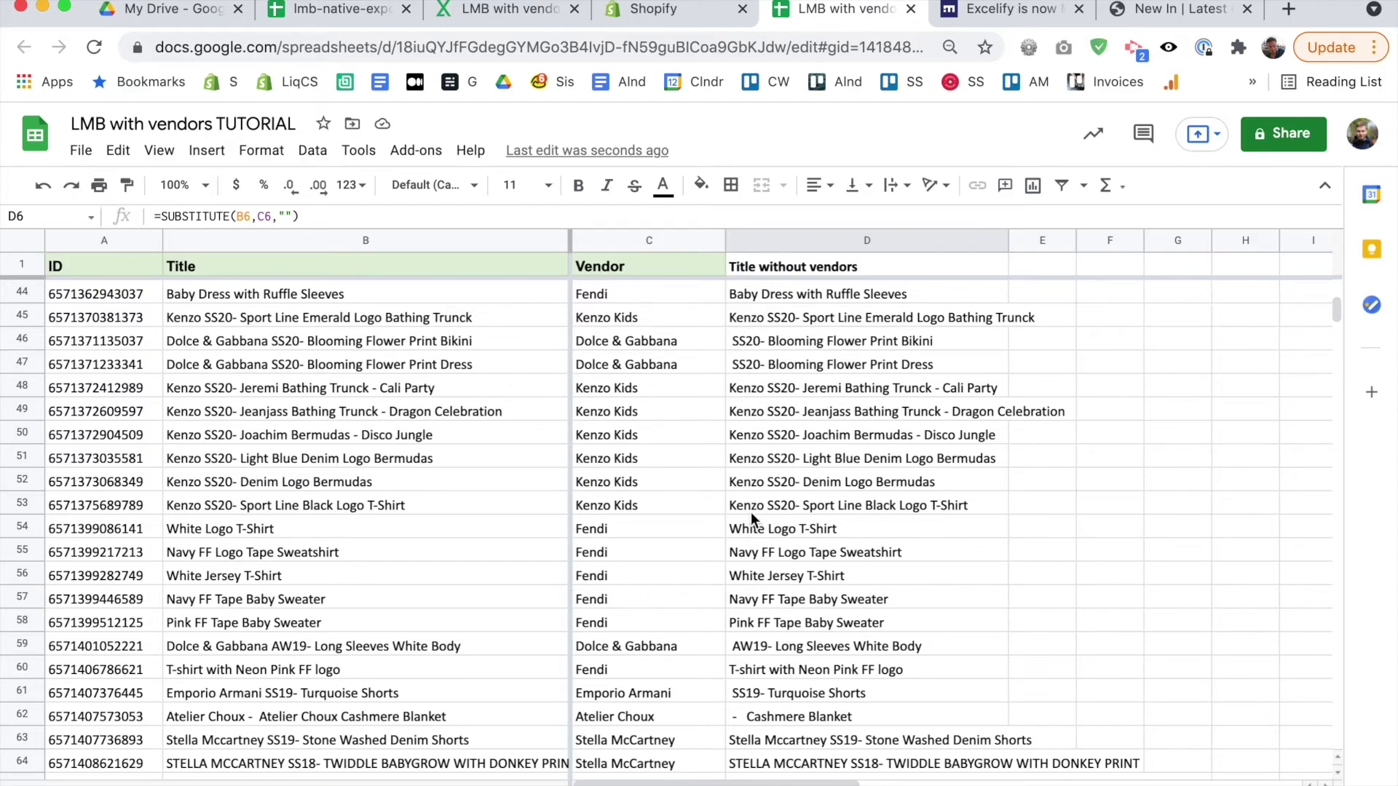
scroll(750, 512, down, 5)
scroll(750, 513, up, 15)
scroll(749, 512, up, 2)
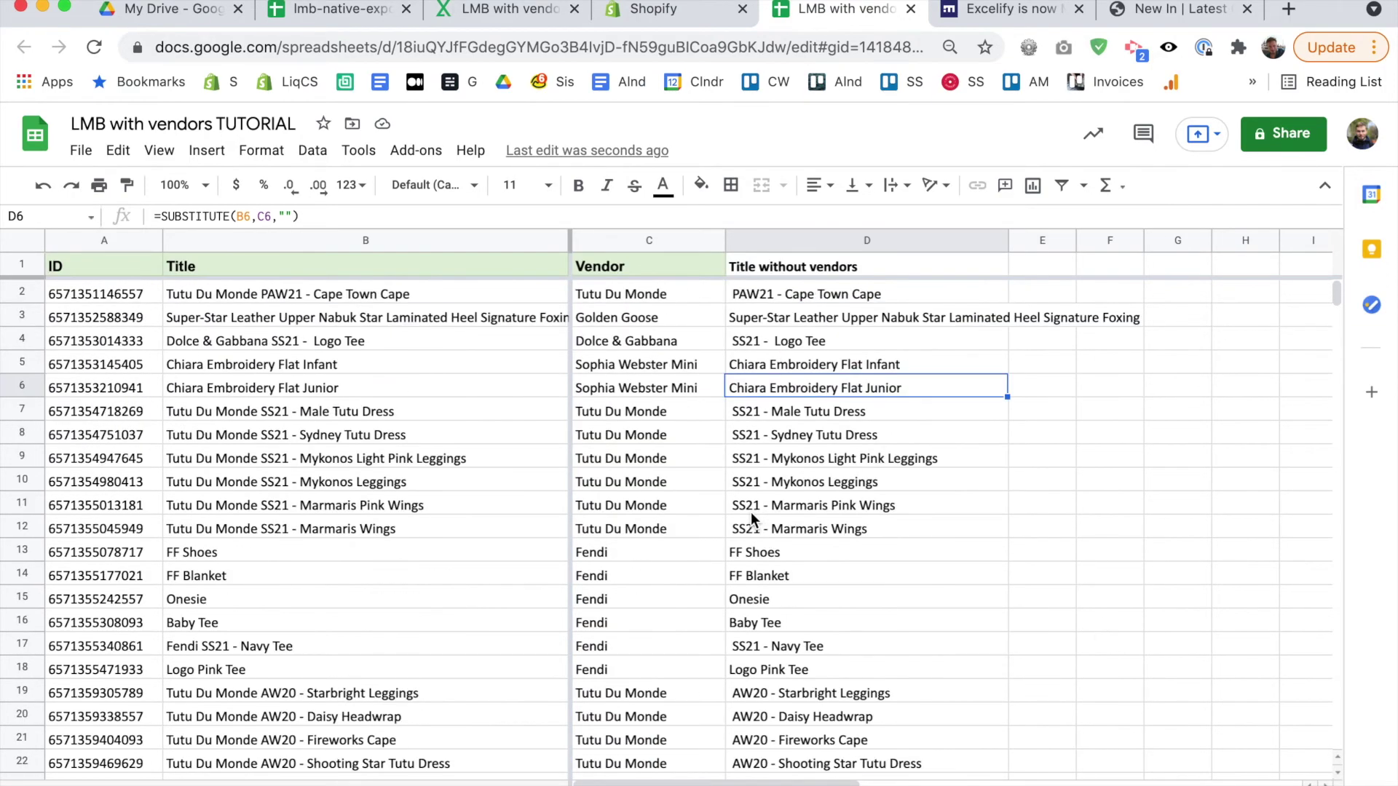
click(888, 583)
scroll(356, 300, down, 6)
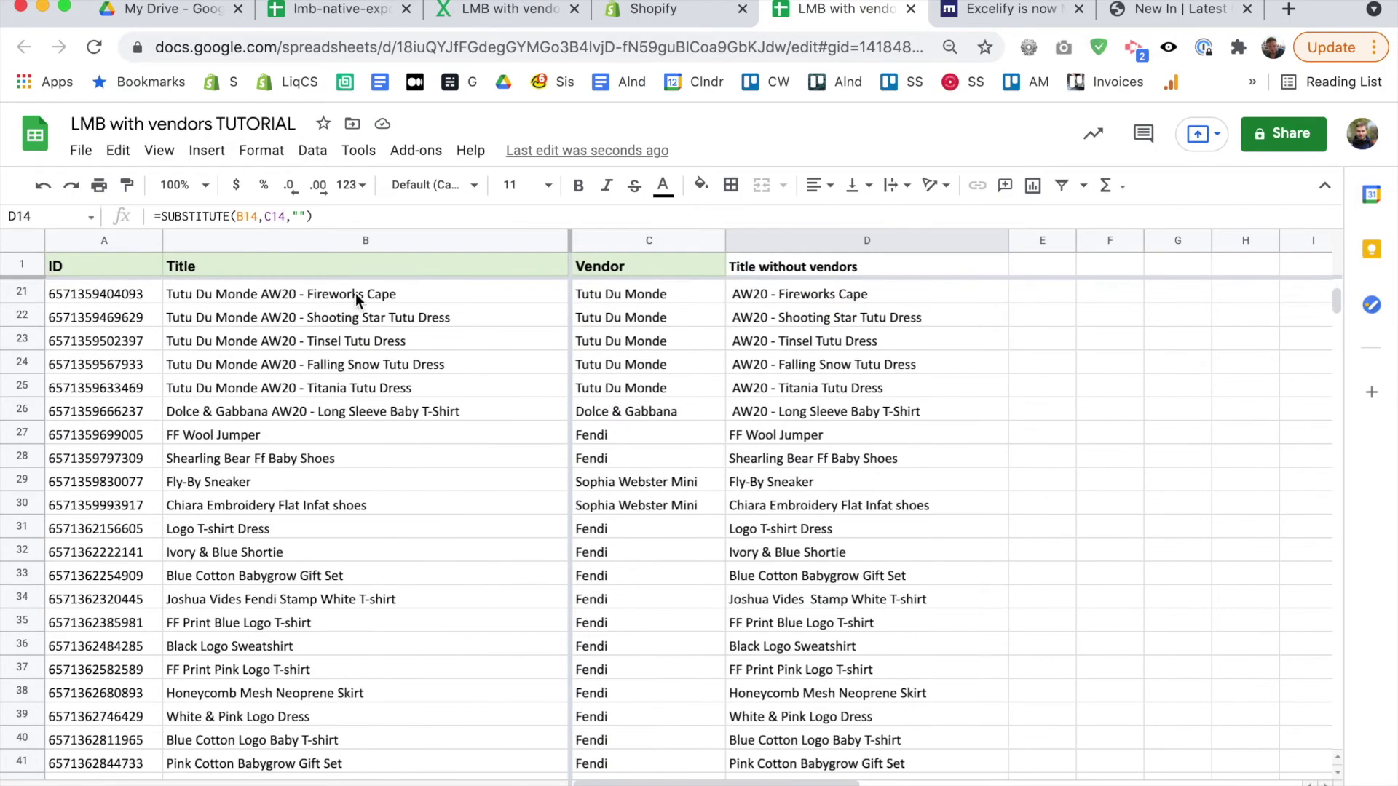
click(118, 151)
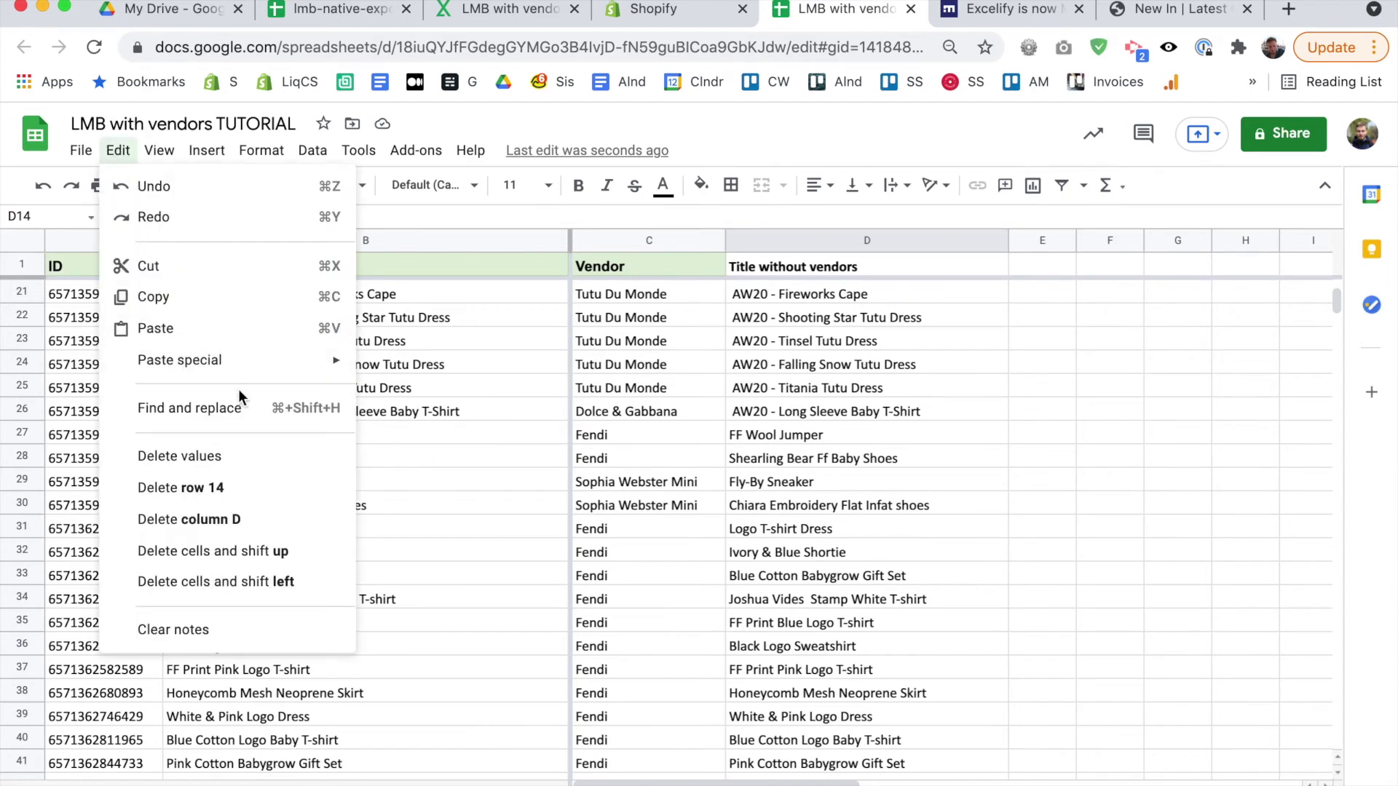
Replace every 'Kenzo' in this sheet with nothing using Find and replace.
click(240, 414)
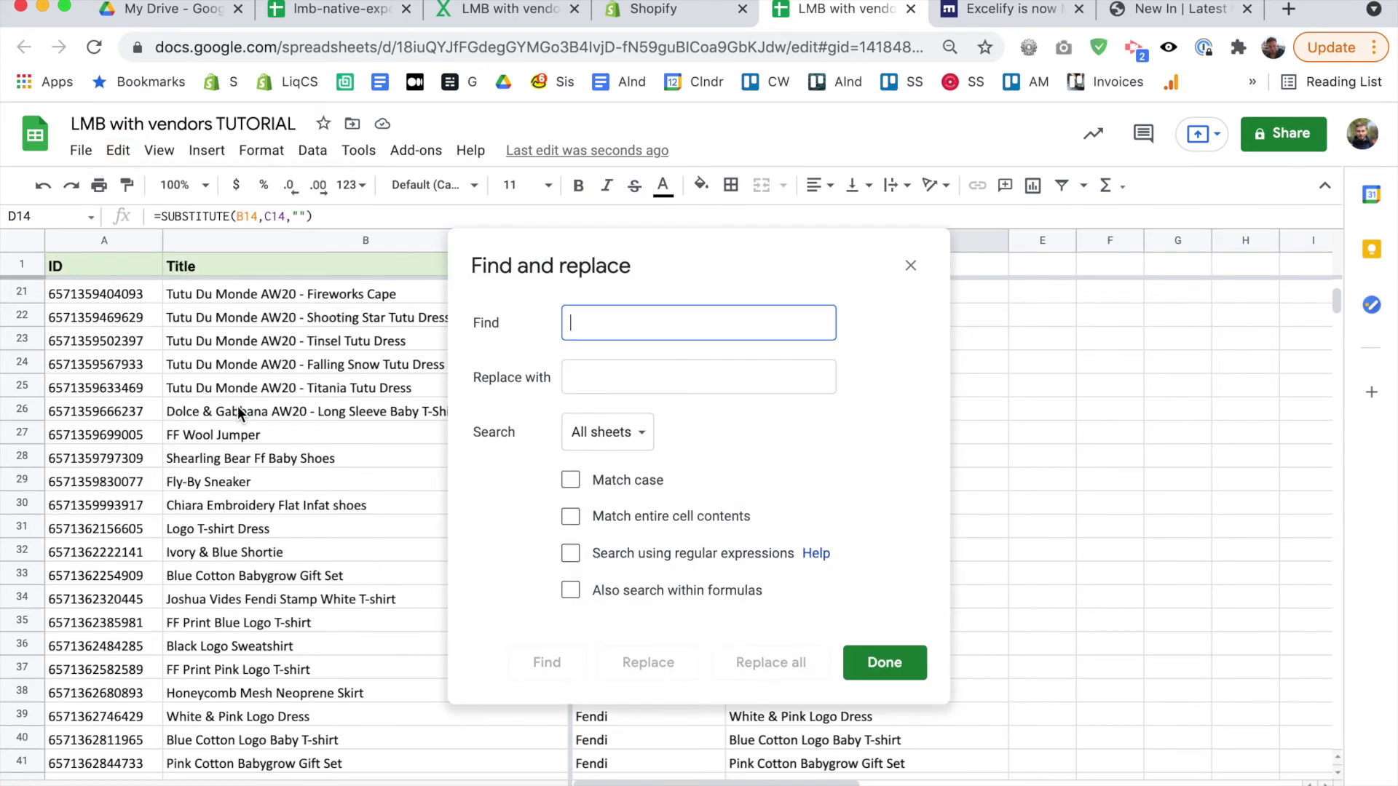
text(Kenzo)
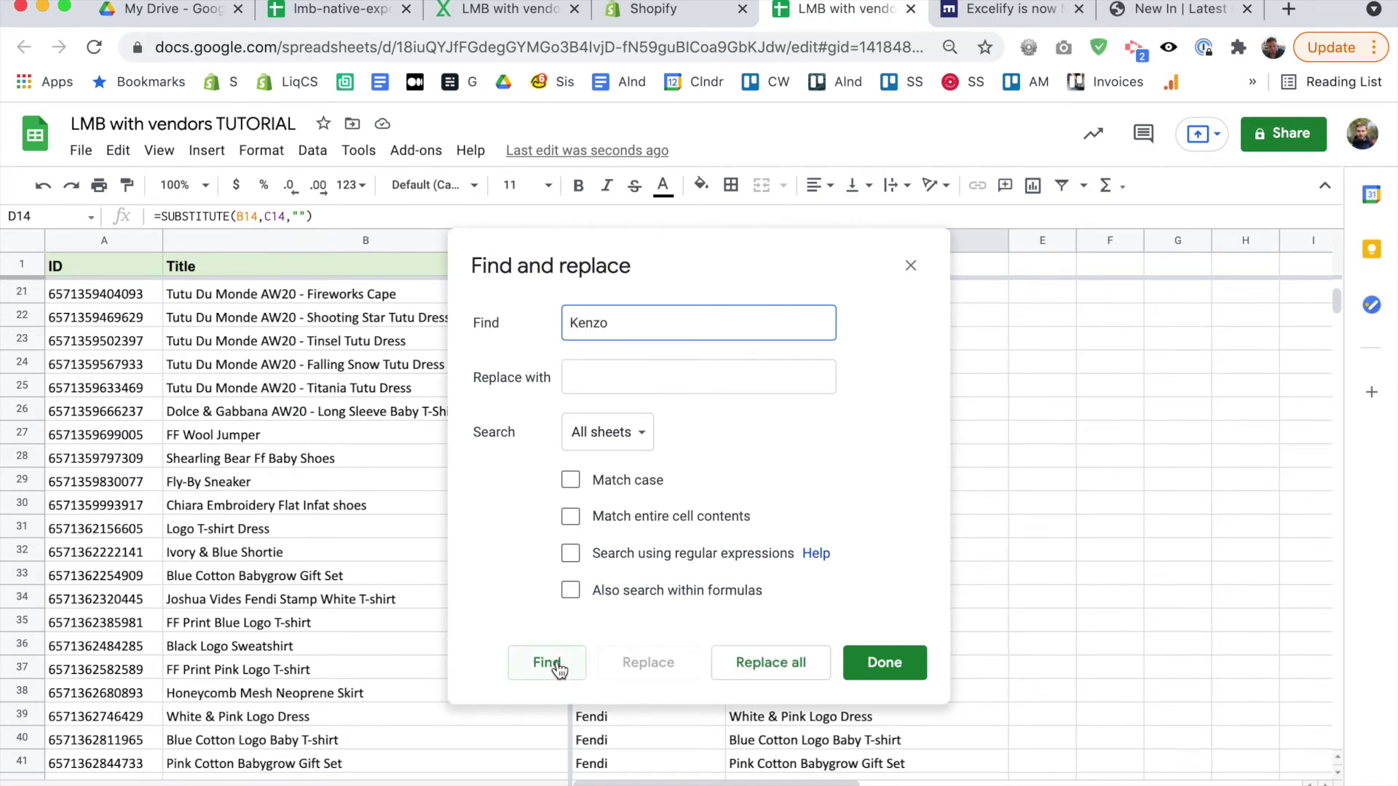
click(608, 432)
click(615, 461)
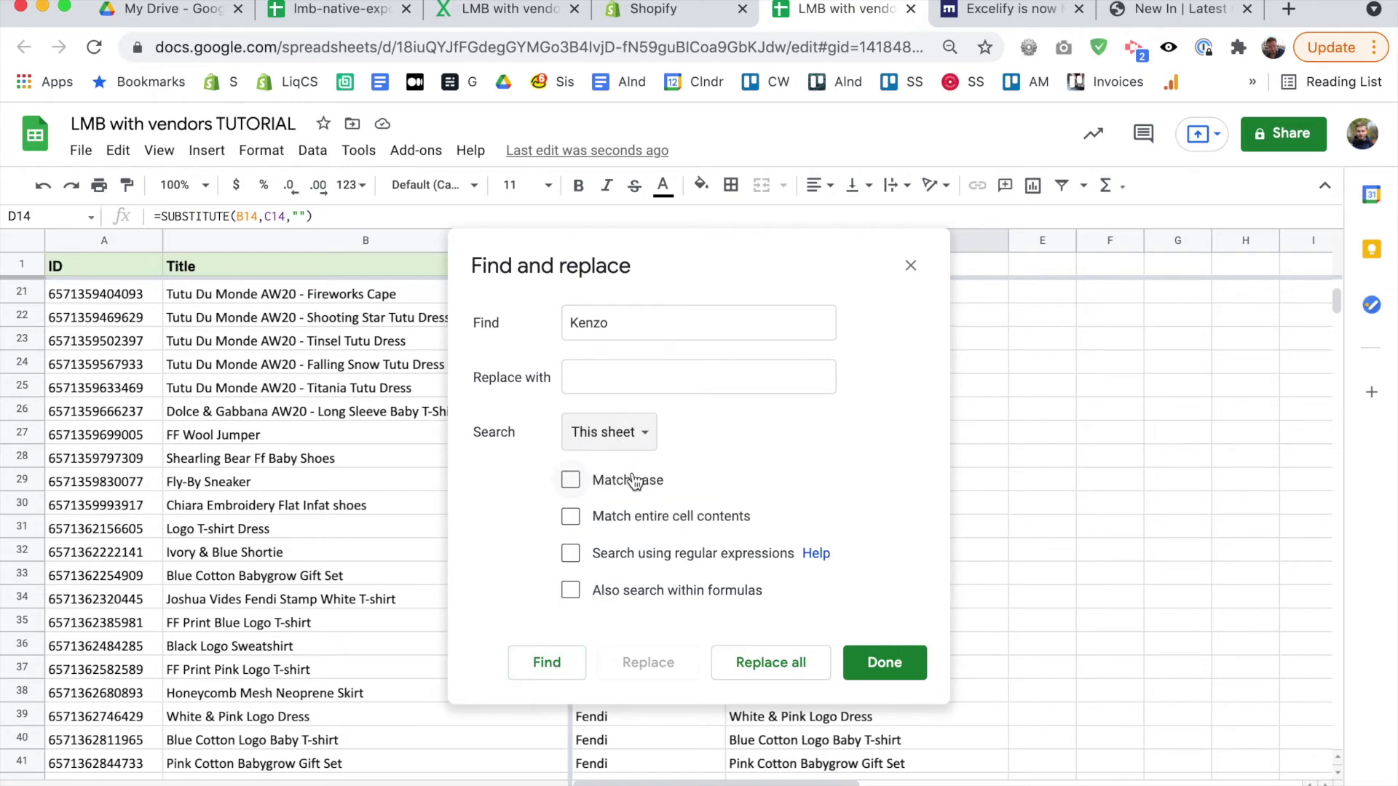
click(547, 664)
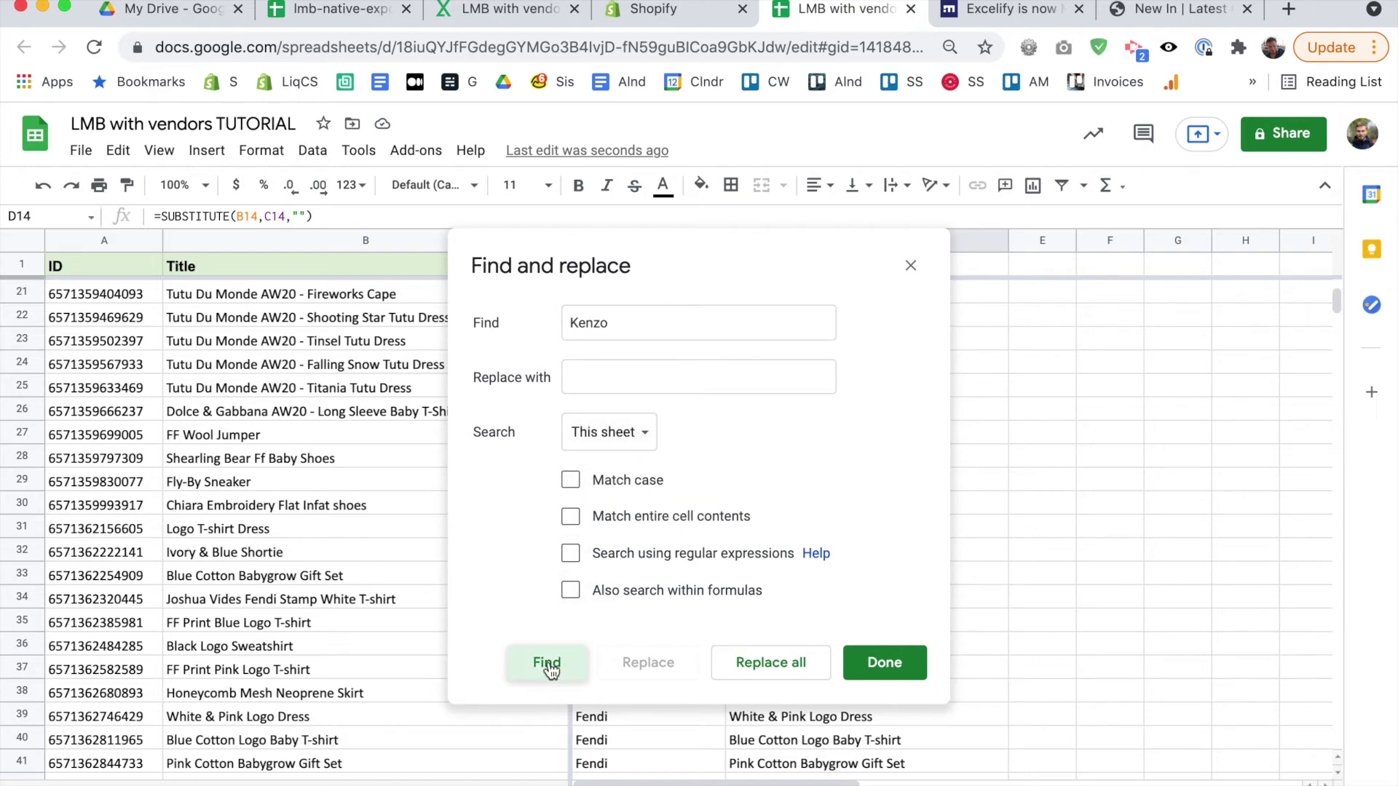
drag(816, 272, 1117, 242)
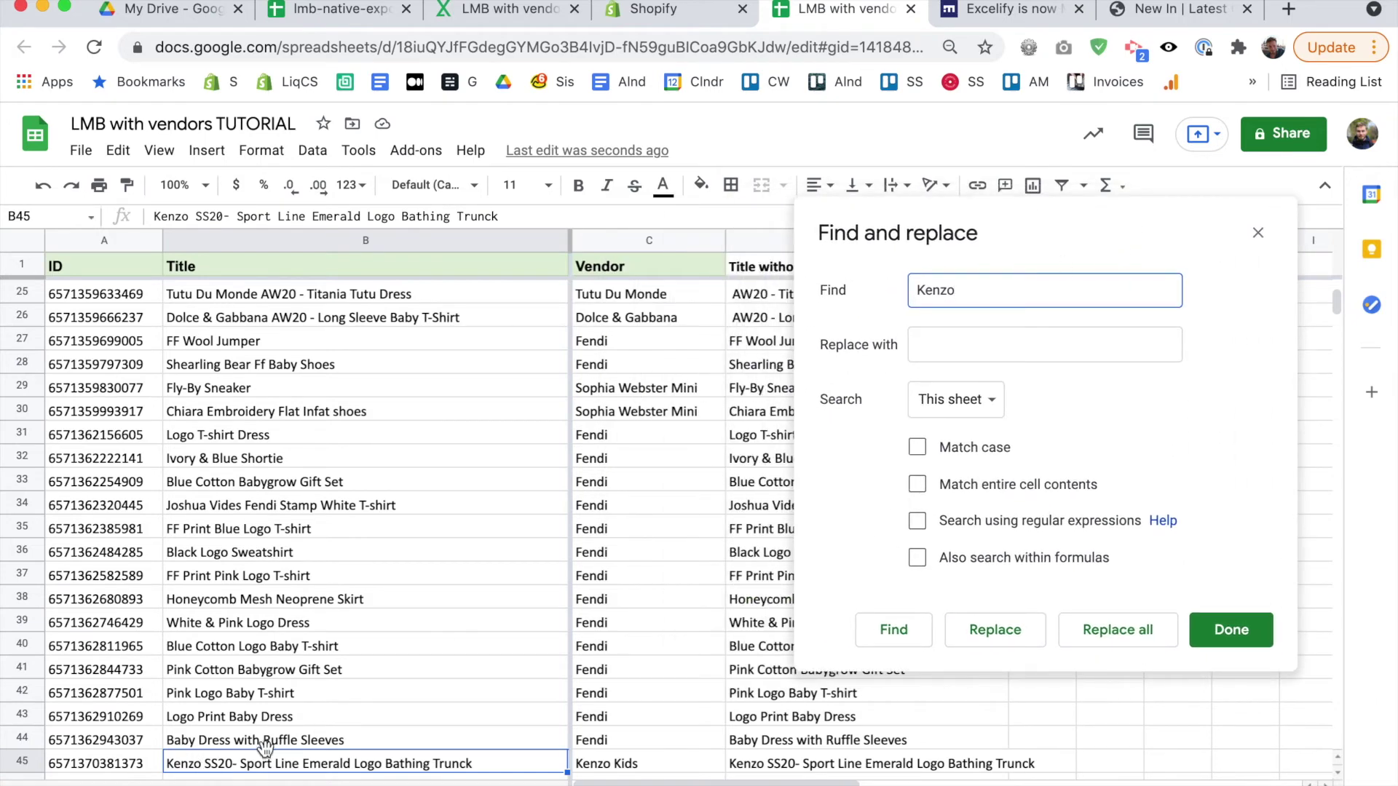
click(1121, 629)
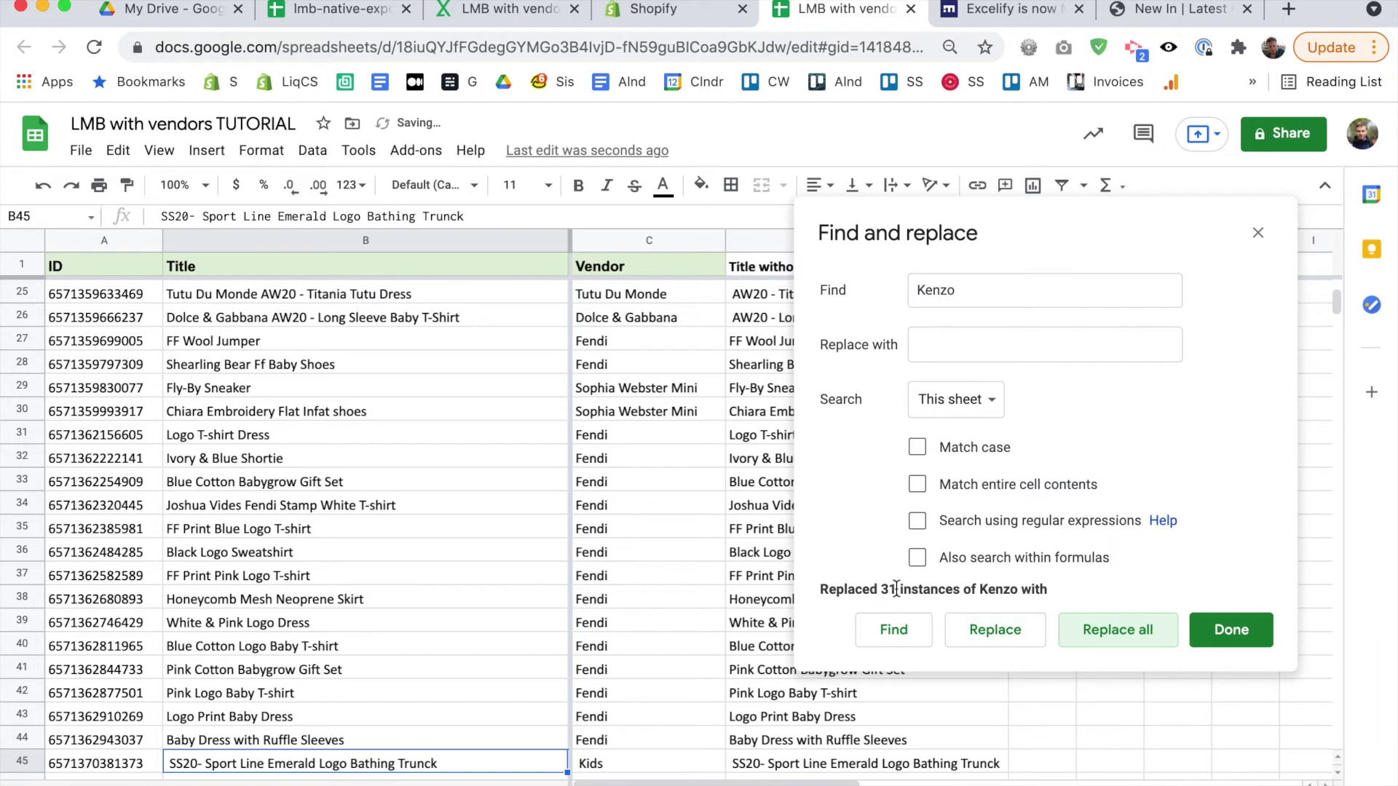
Check the results from cell C41 down, briefly hiding then restoring the Vendor column.
click(662, 669)
scroll(661, 667, down, 1)
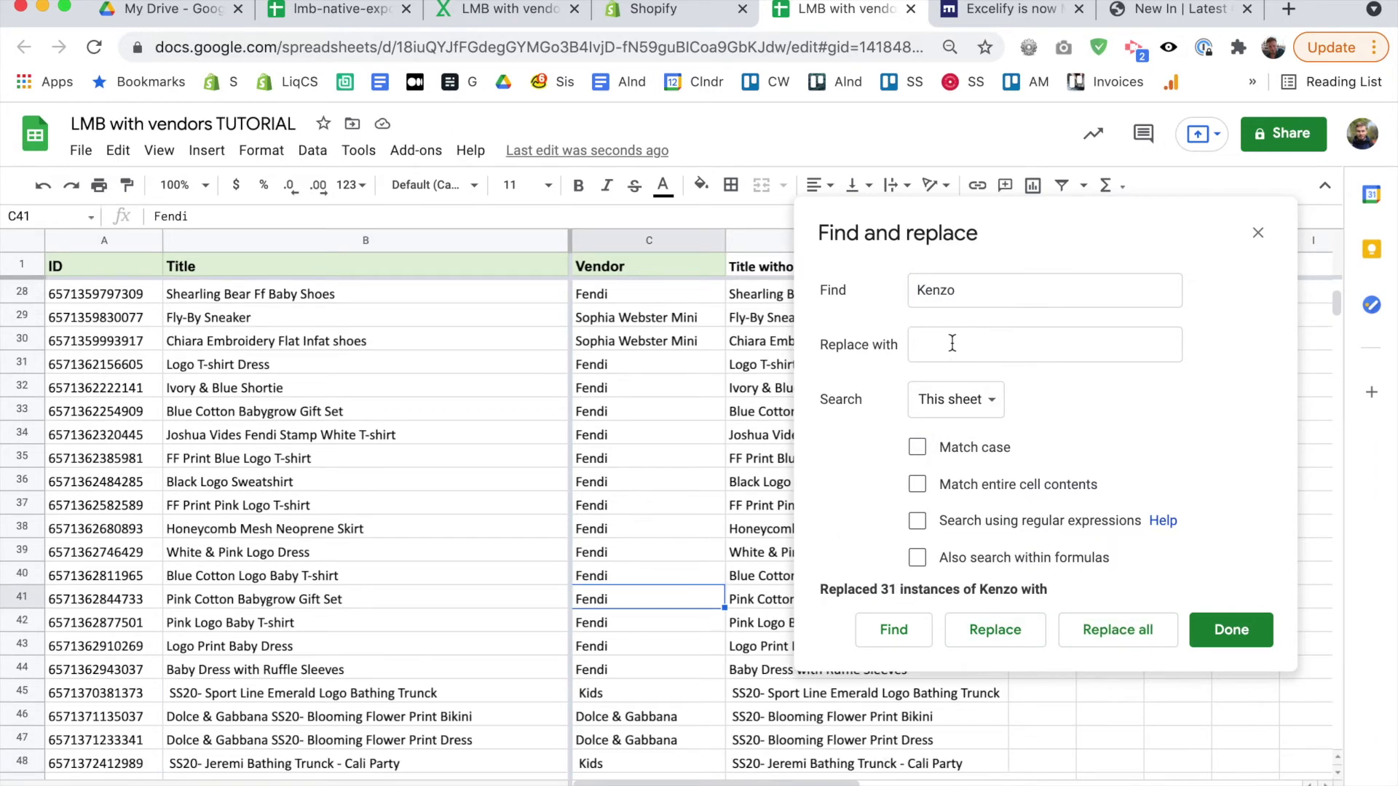
key(ctrl+h)
scroll(561, 532, down, 10)
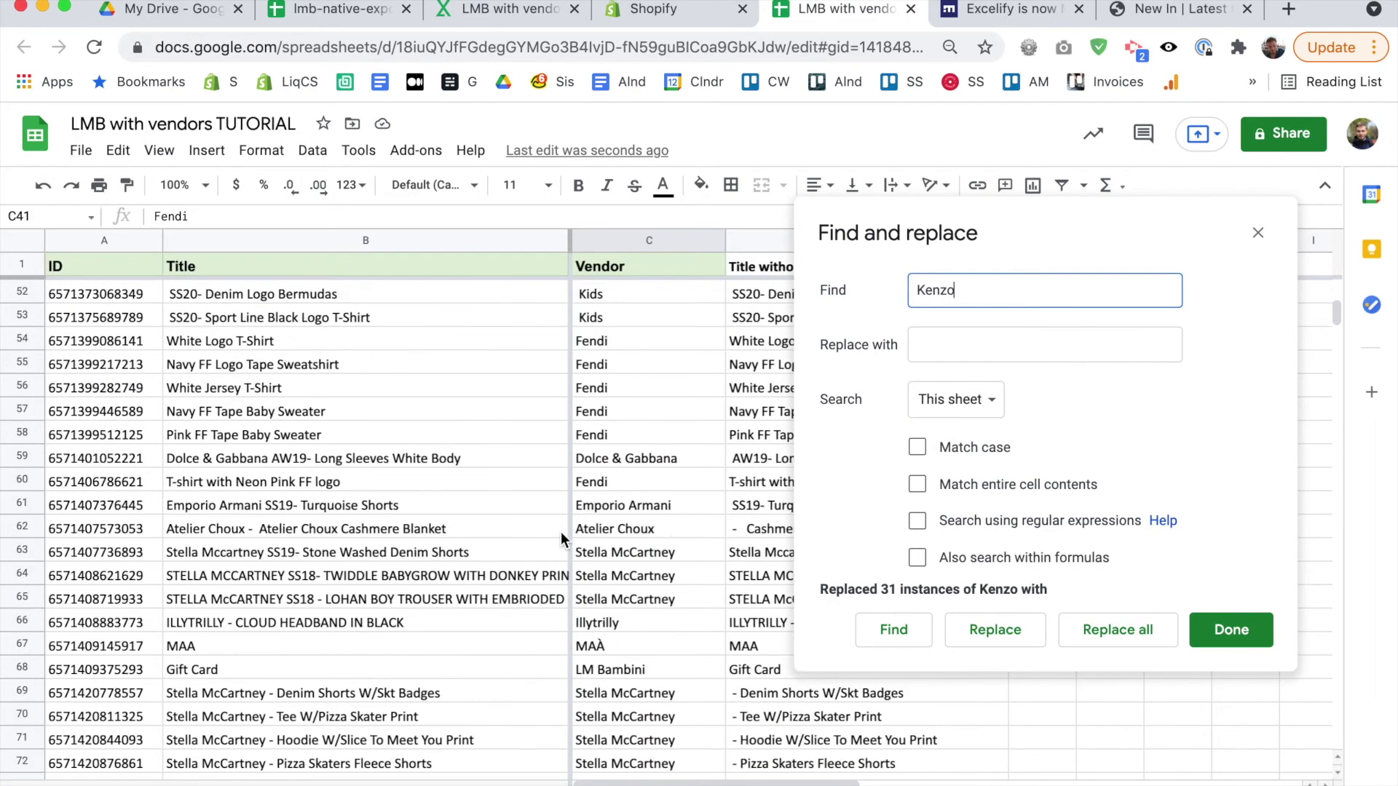
key(ctrl+alt+0)
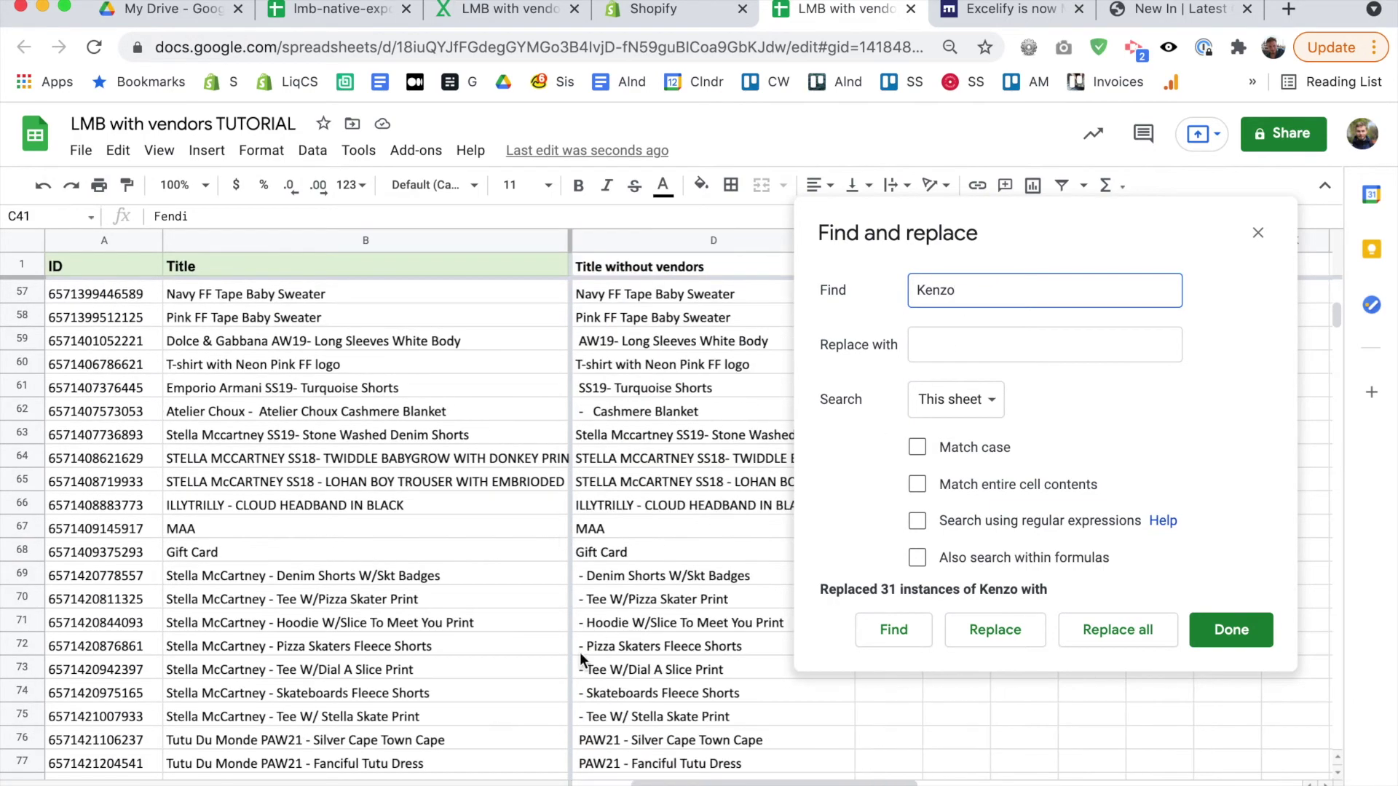
scroll(580, 652, down, 10)
key(ctrl+z)
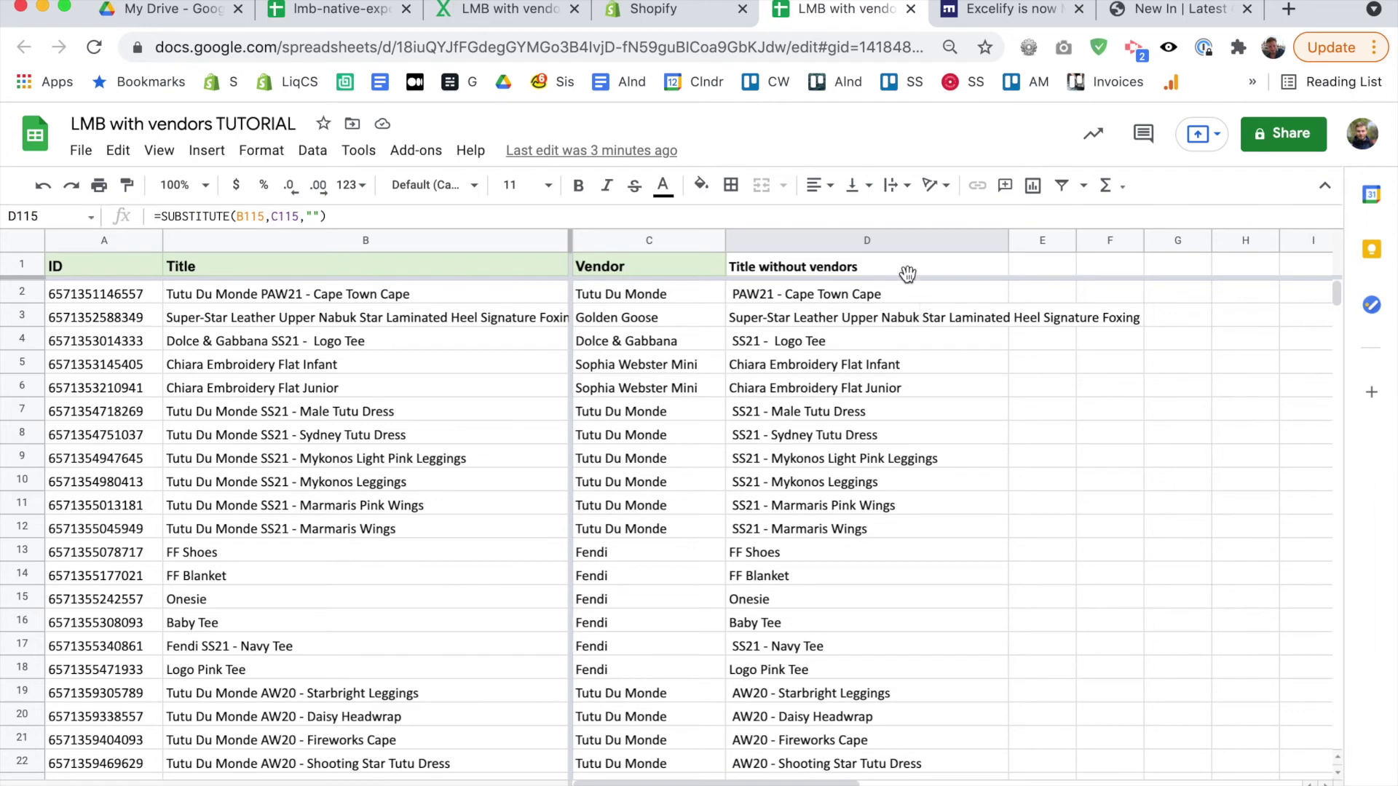
Copy the vendor-free titles D2:D1097 and paste them as values only over B2:B1097.
click(914, 245)
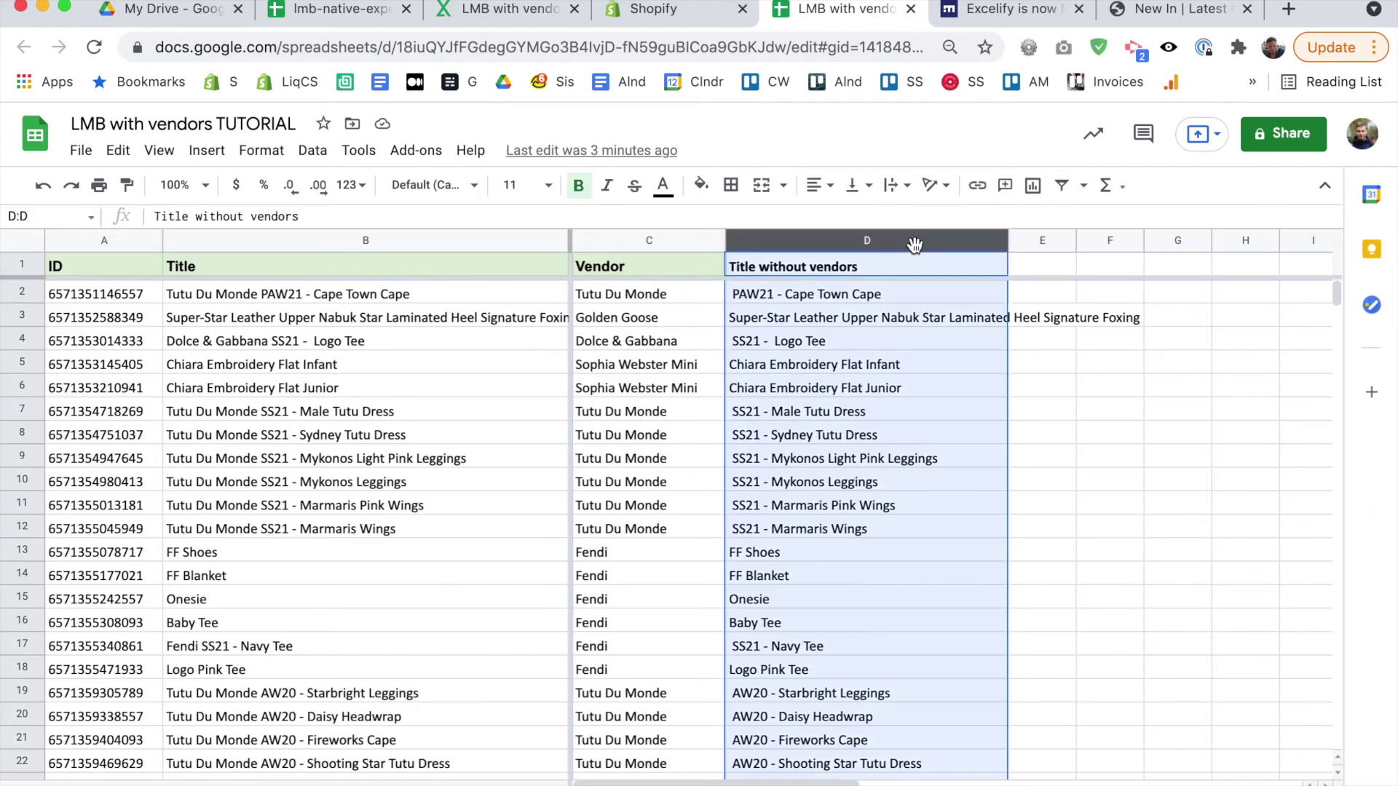
click(899, 289)
key(super+shift+Down)
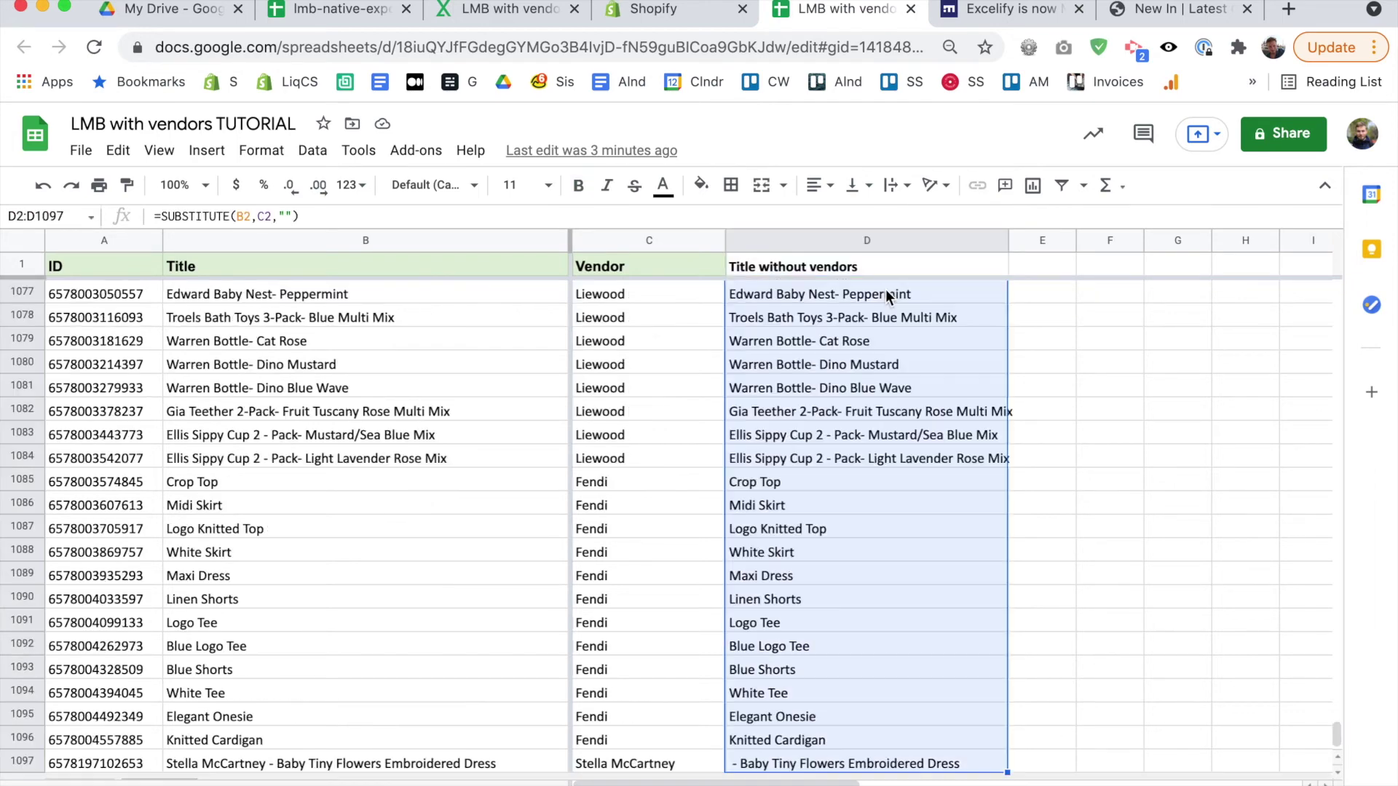
key(super+c)
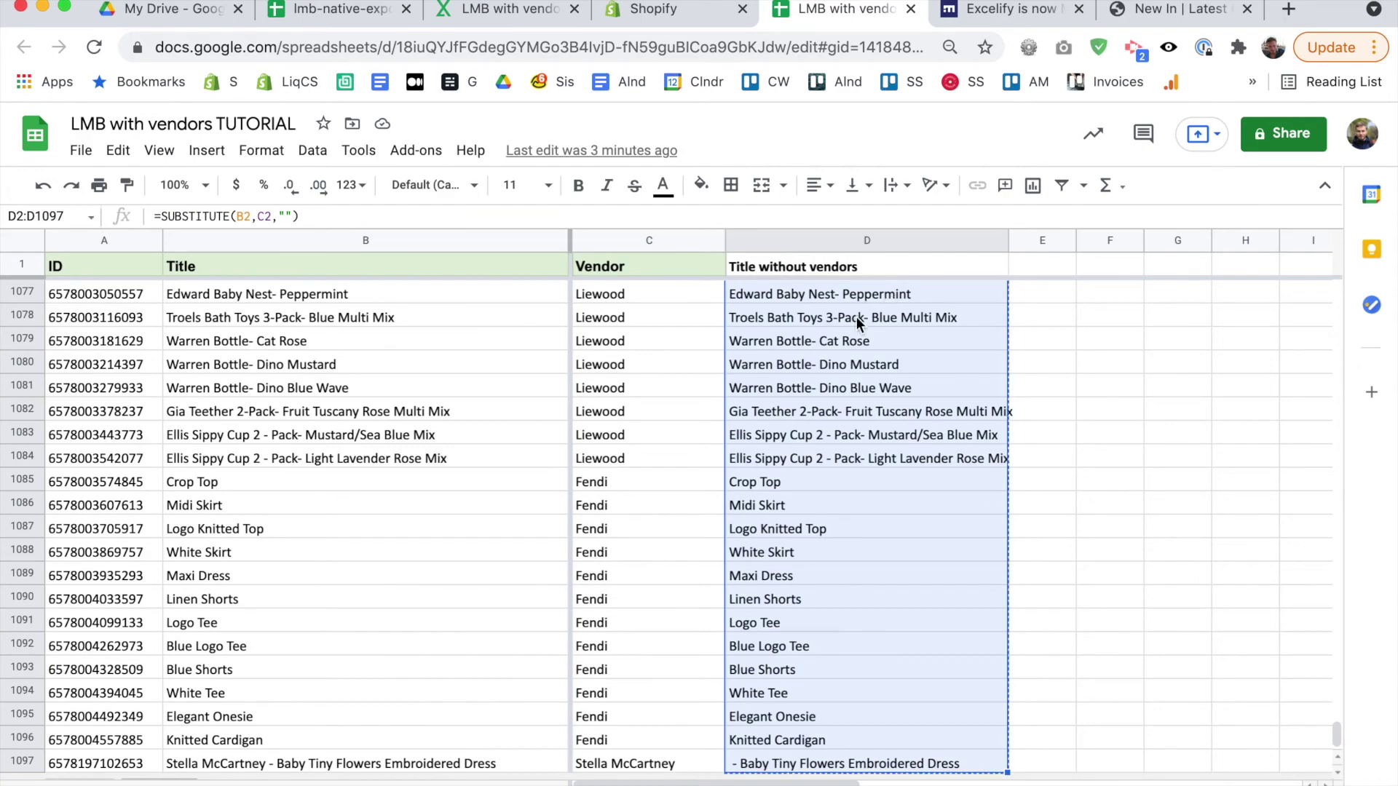
scroll(286, 346, up, 20)
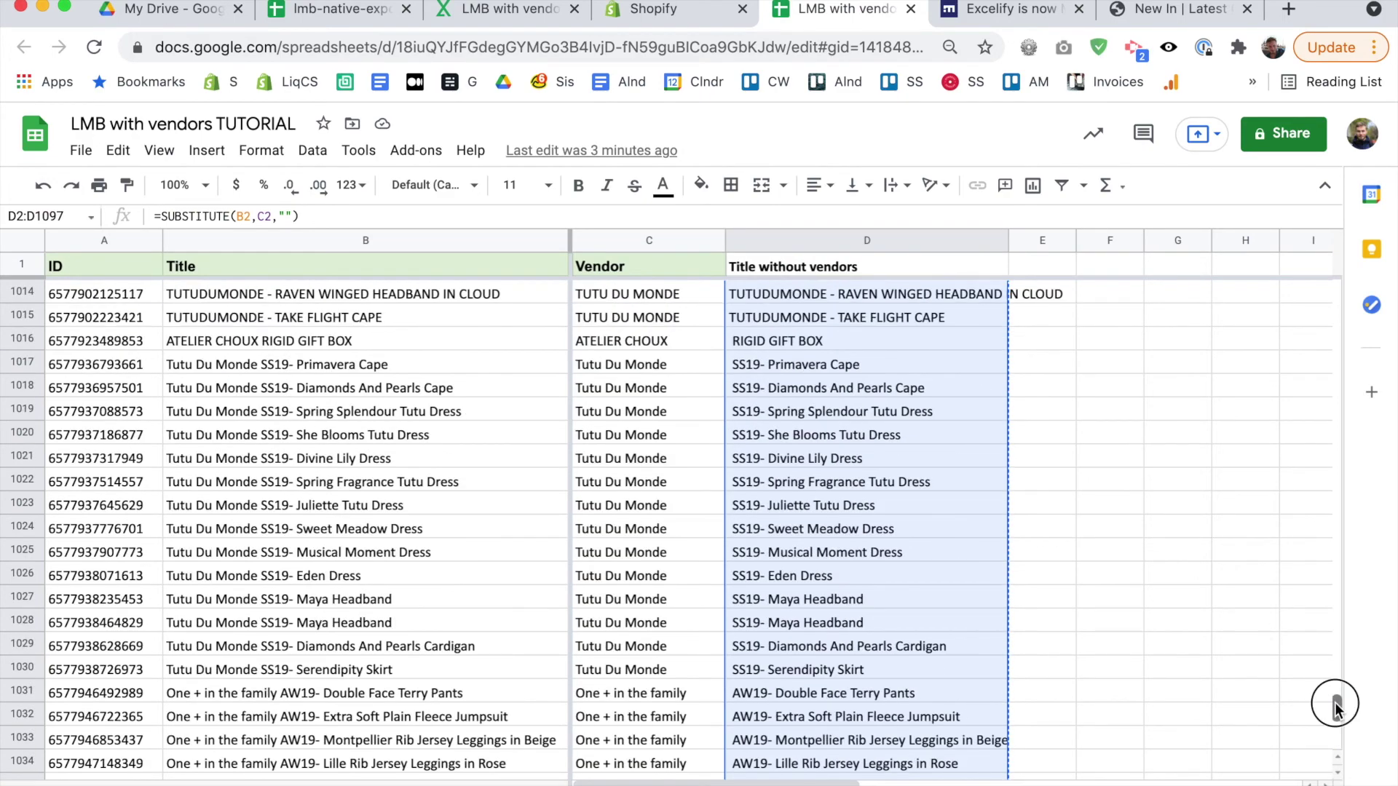
drag(1336, 704, 1349, 212)
click(274, 298)
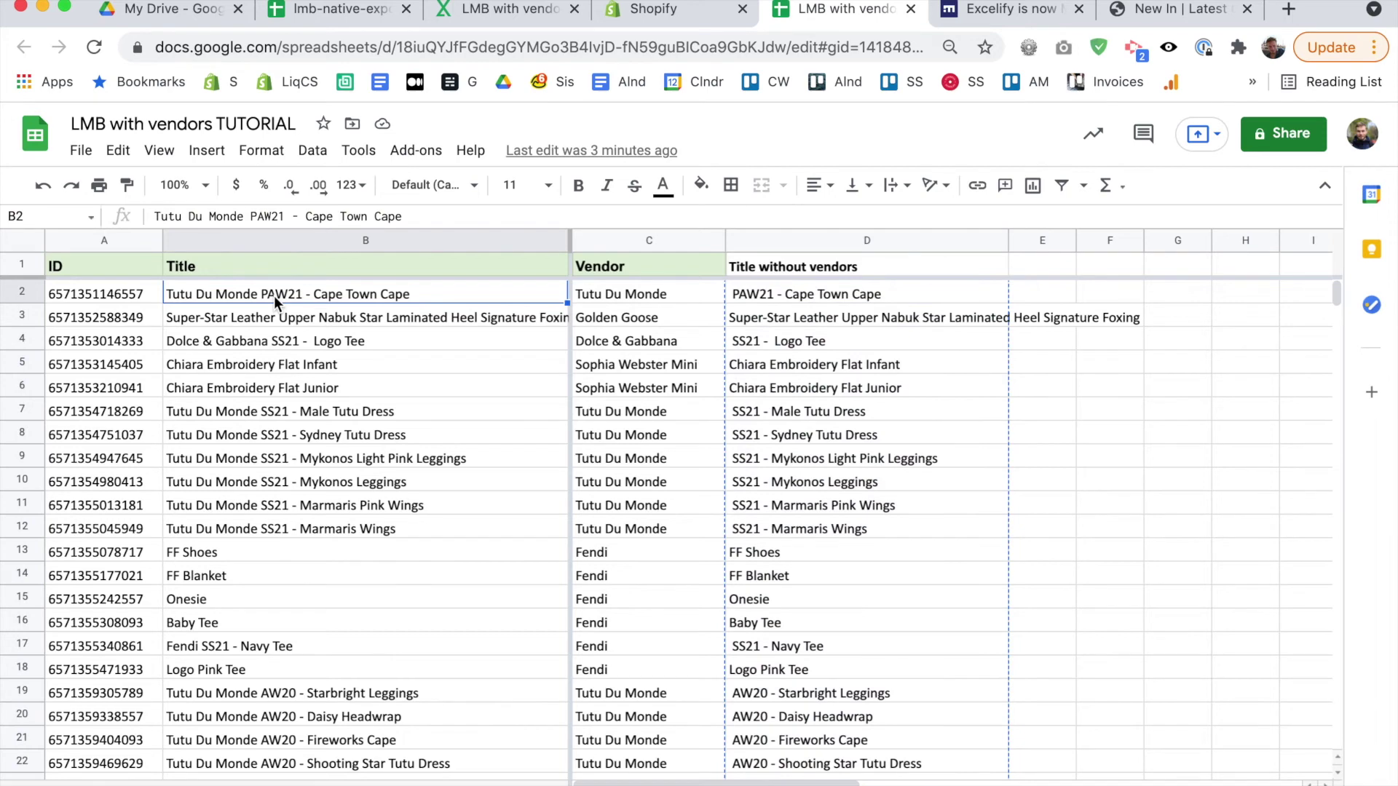
key(super+shift+Down)
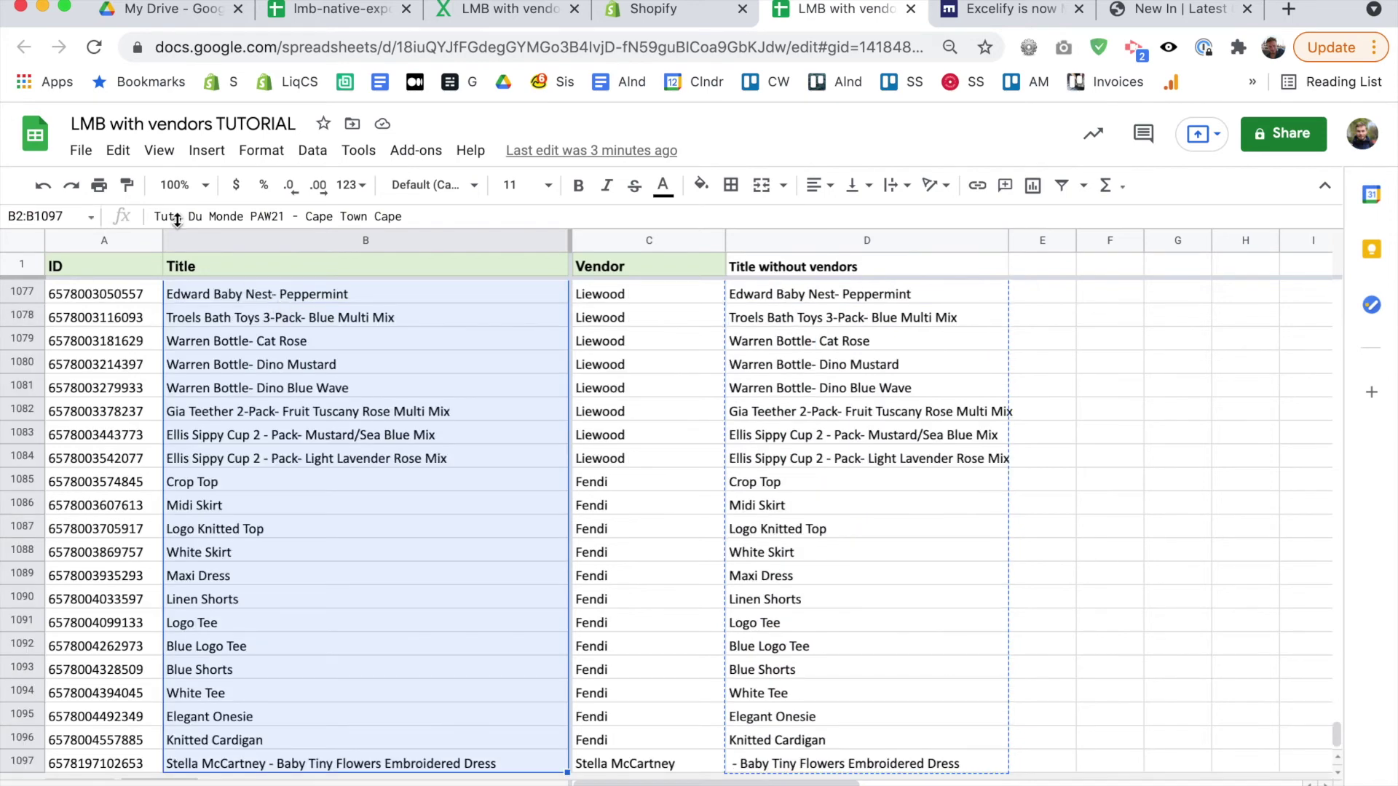
click(119, 151)
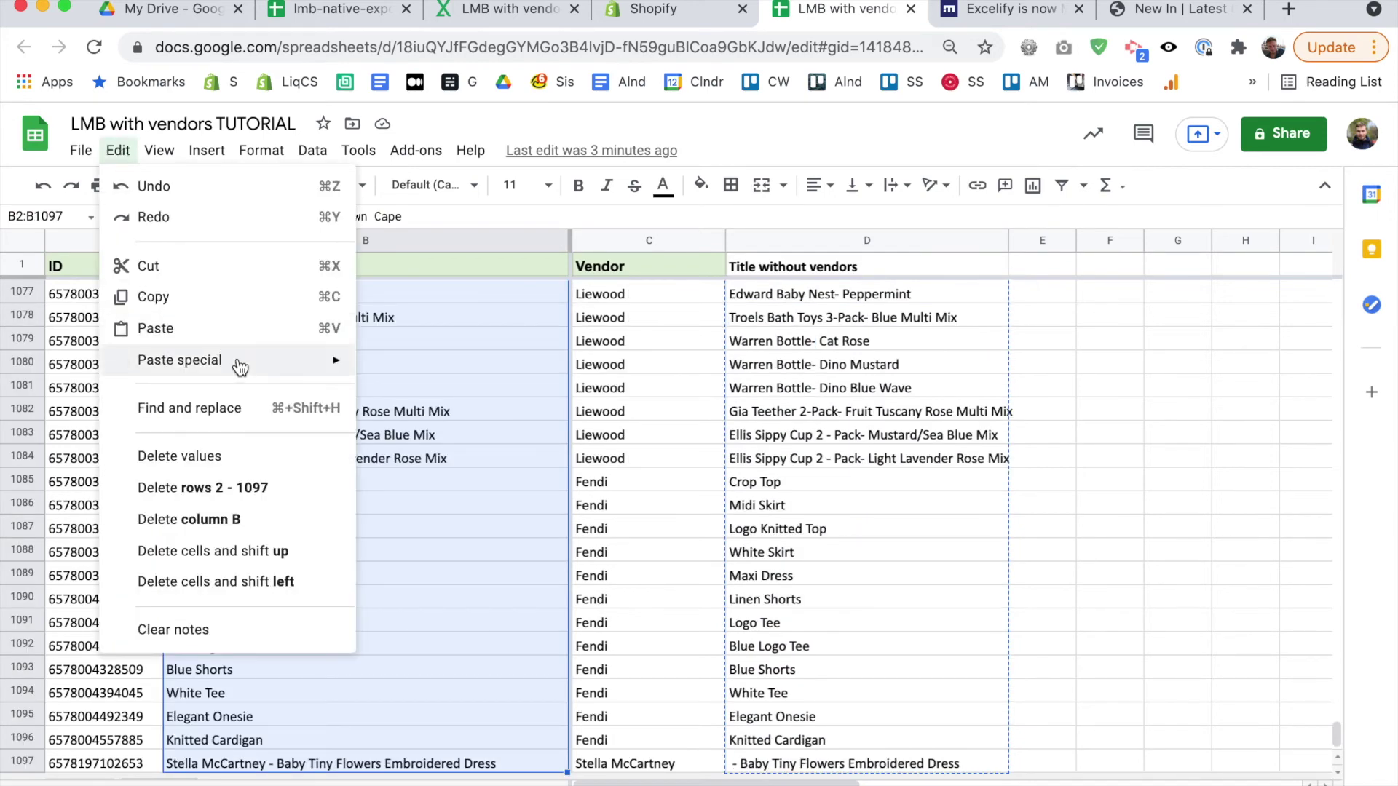
mouse_move(352, 363)
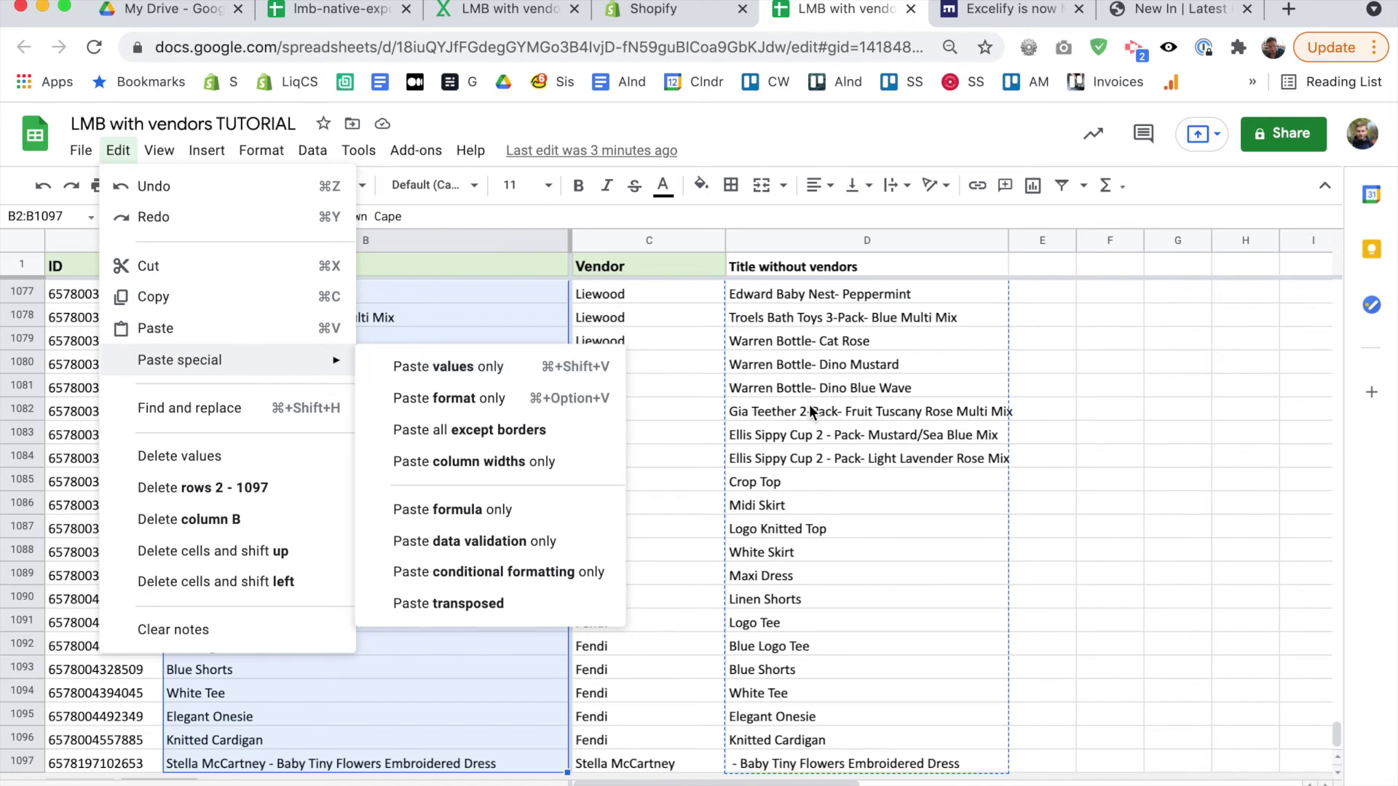
click(482, 369)
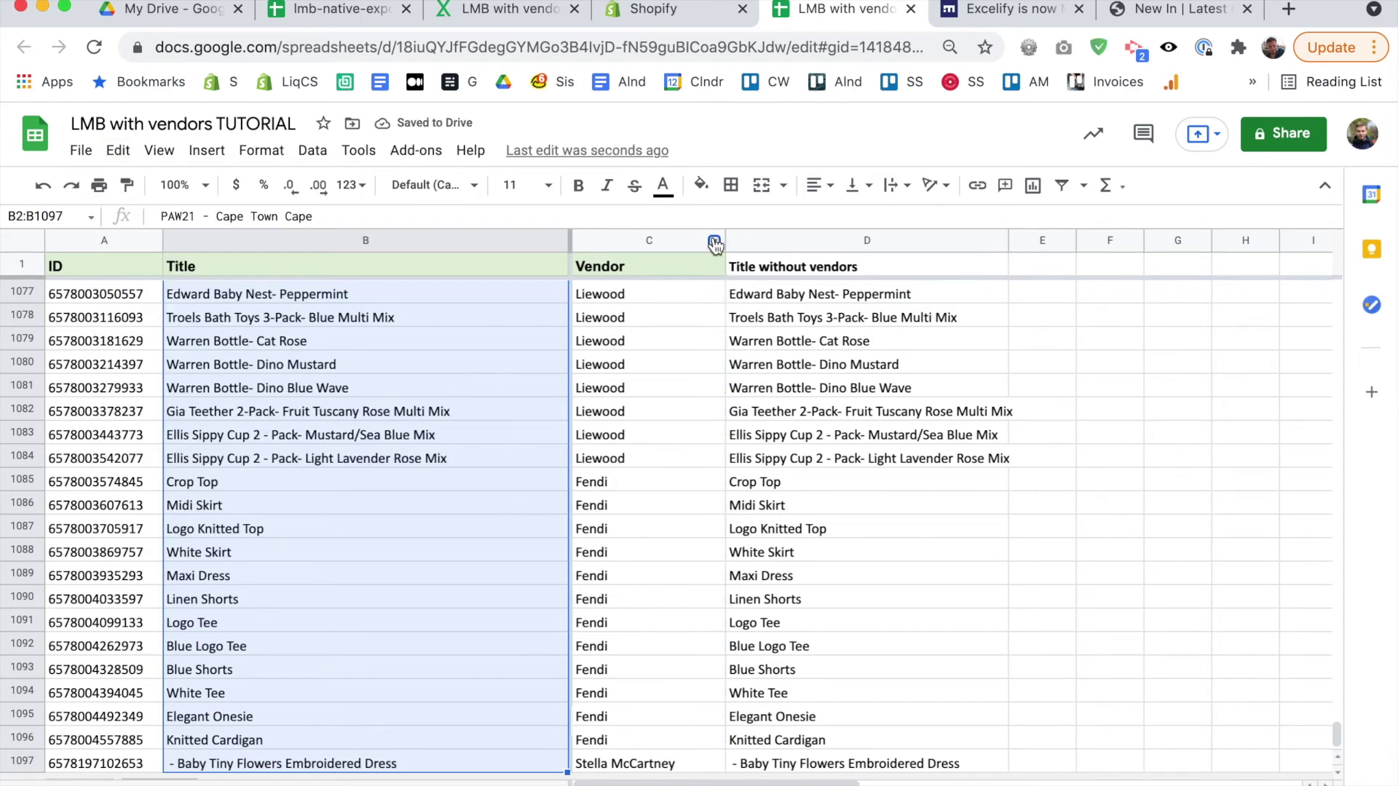
click(713, 242)
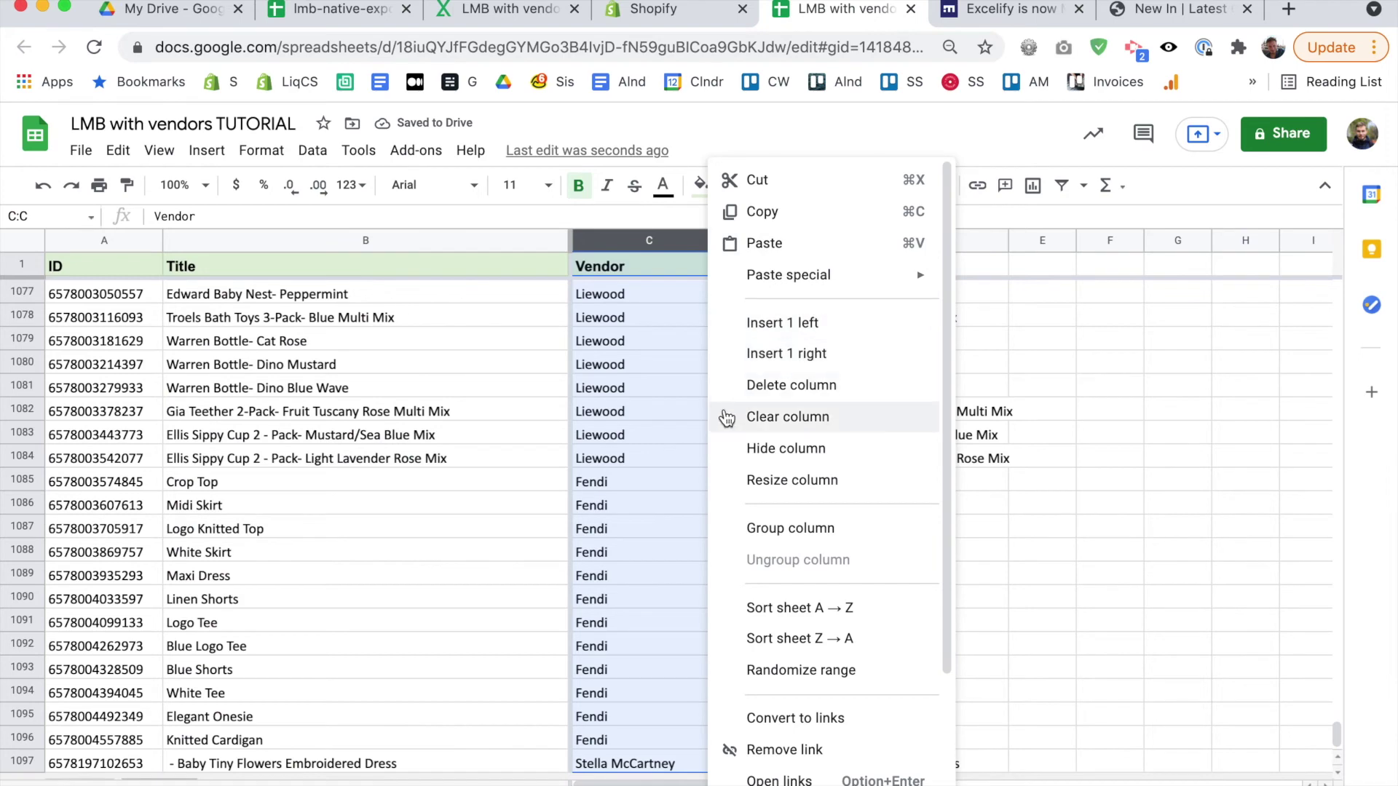
click(753, 385)
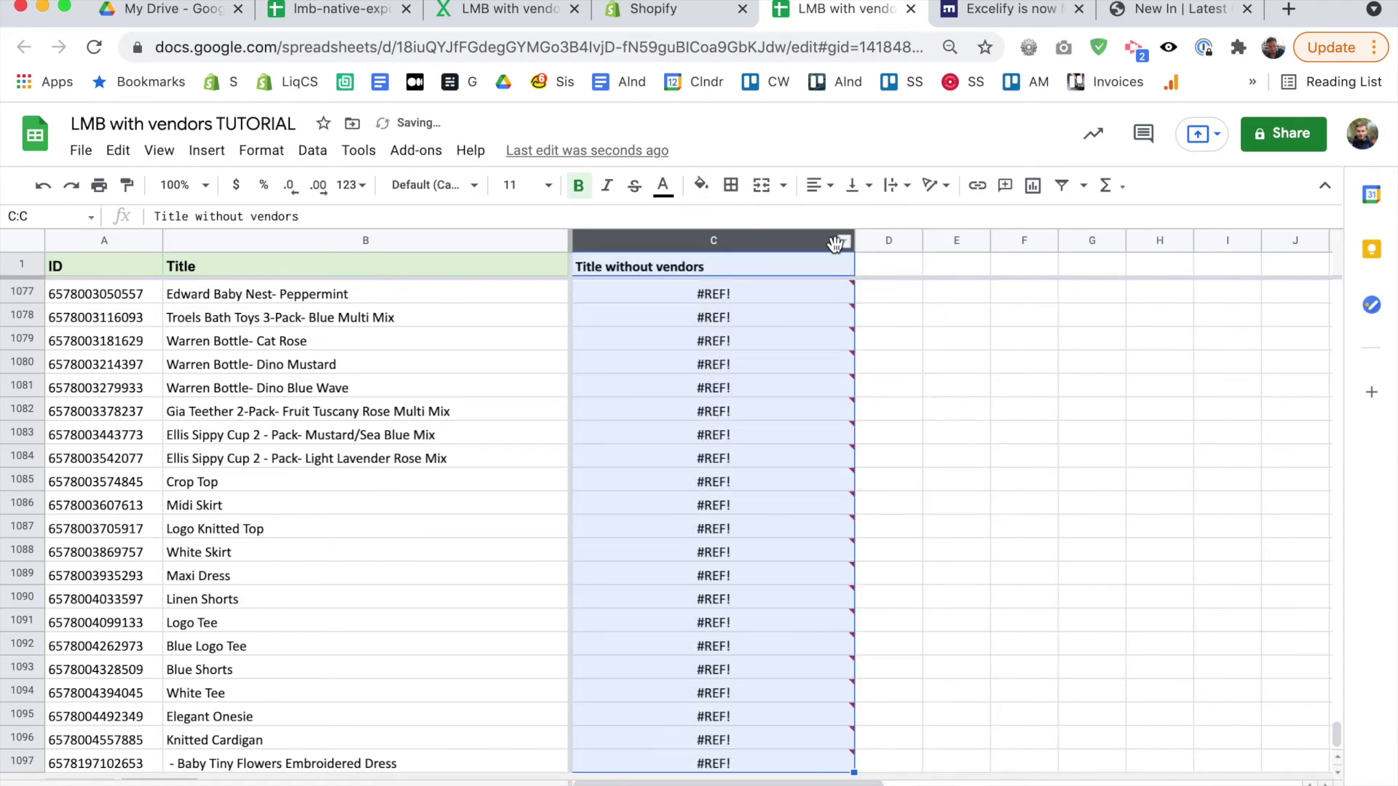
click(843, 241)
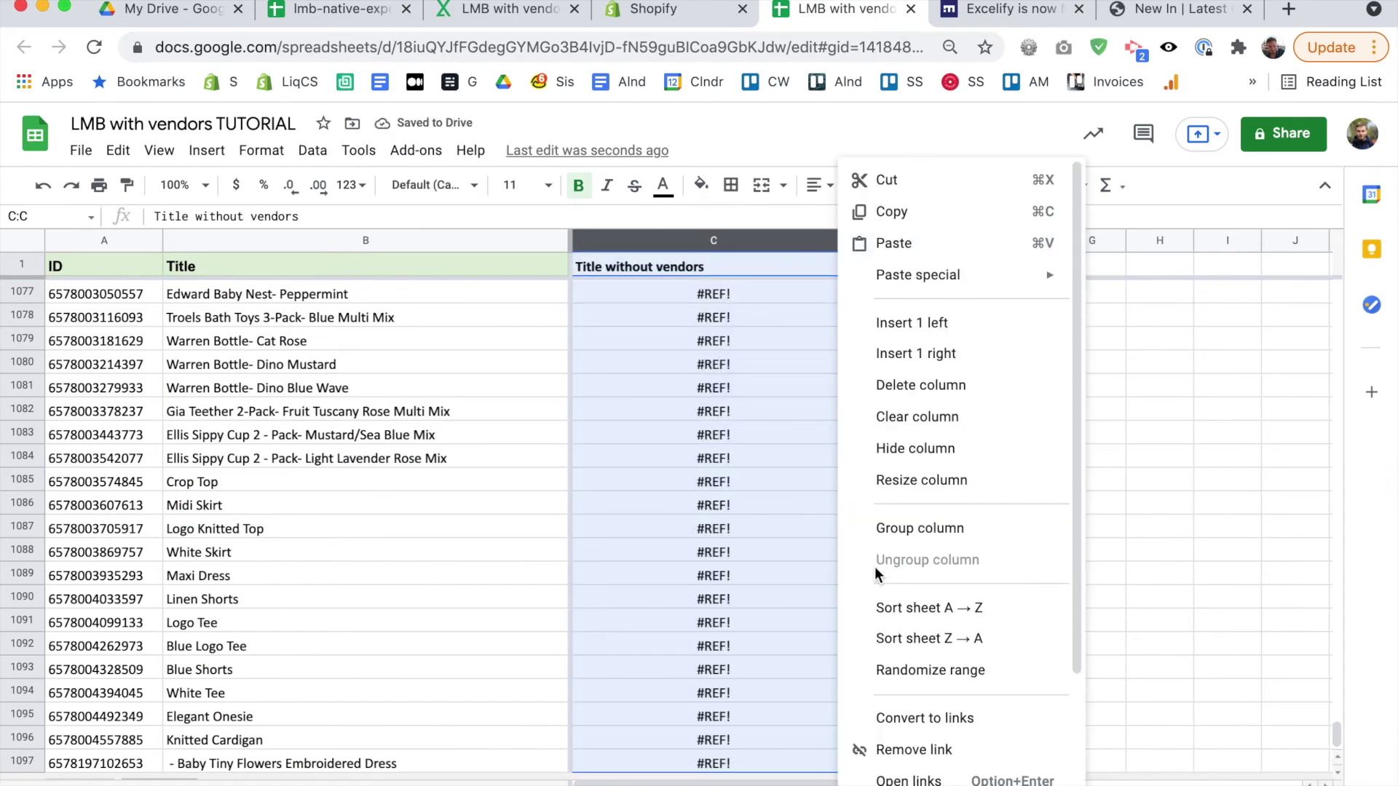
click(964, 399)
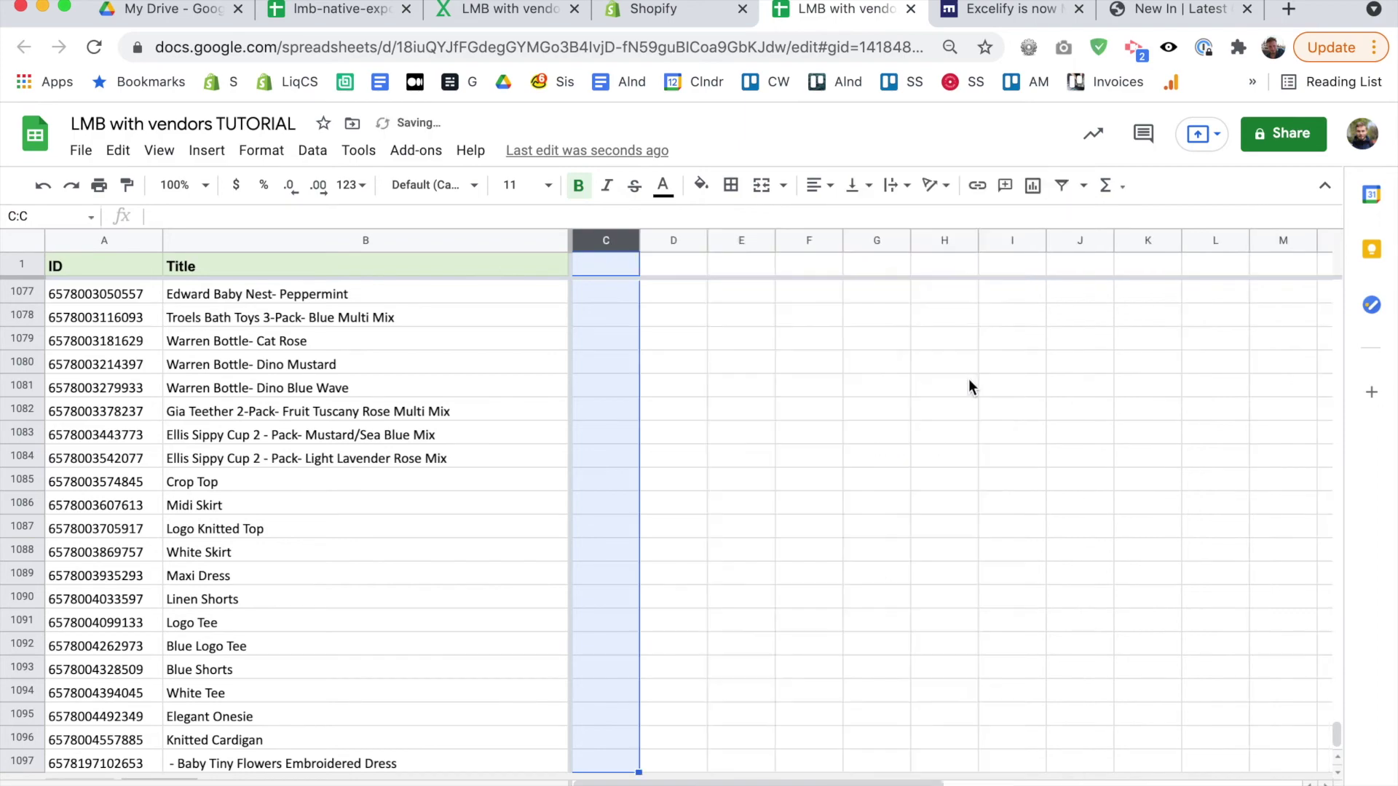
scroll(428, 391, up, 20)
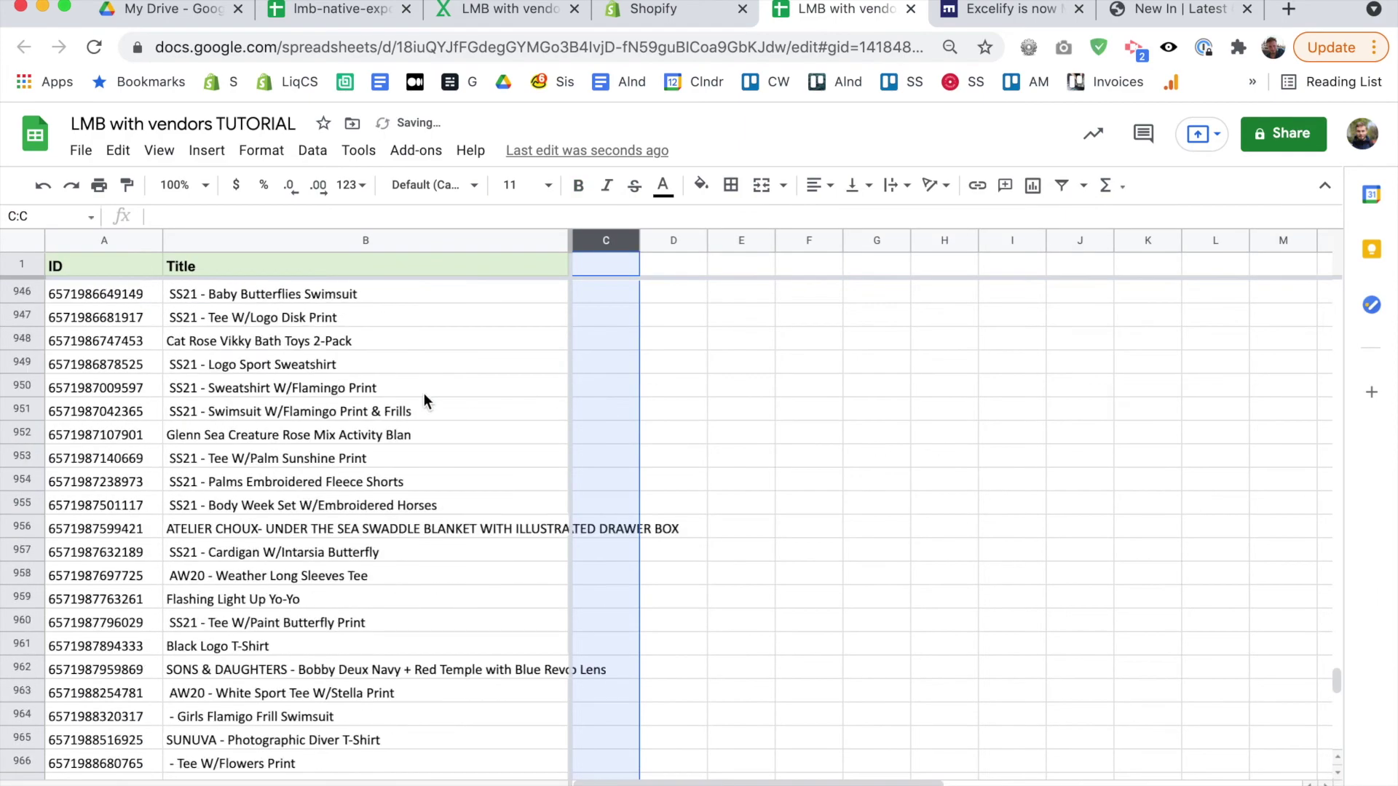
click(765, 388)
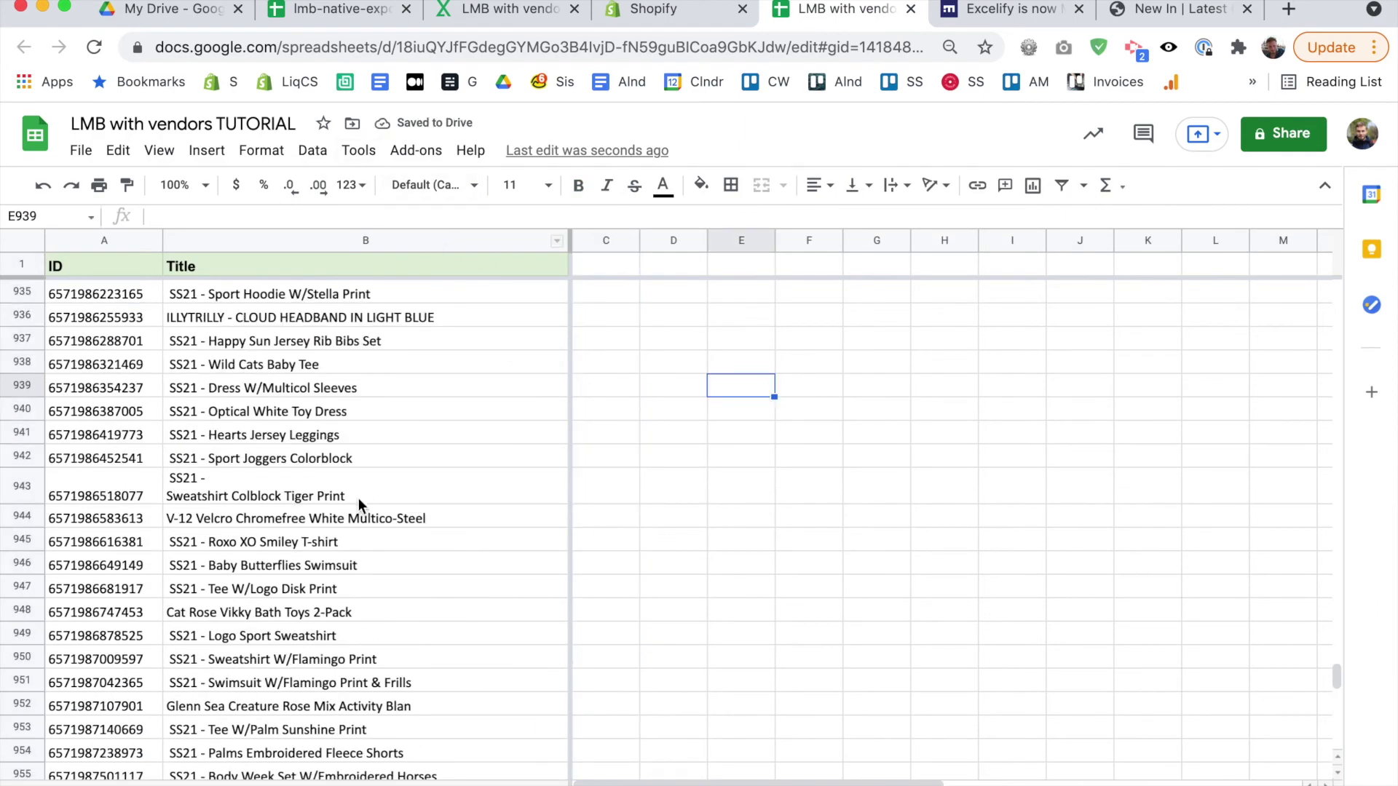
scroll(358, 502, up, 20)
scroll(359, 502, up, 10)
drag(1341, 572, 1339, 287)
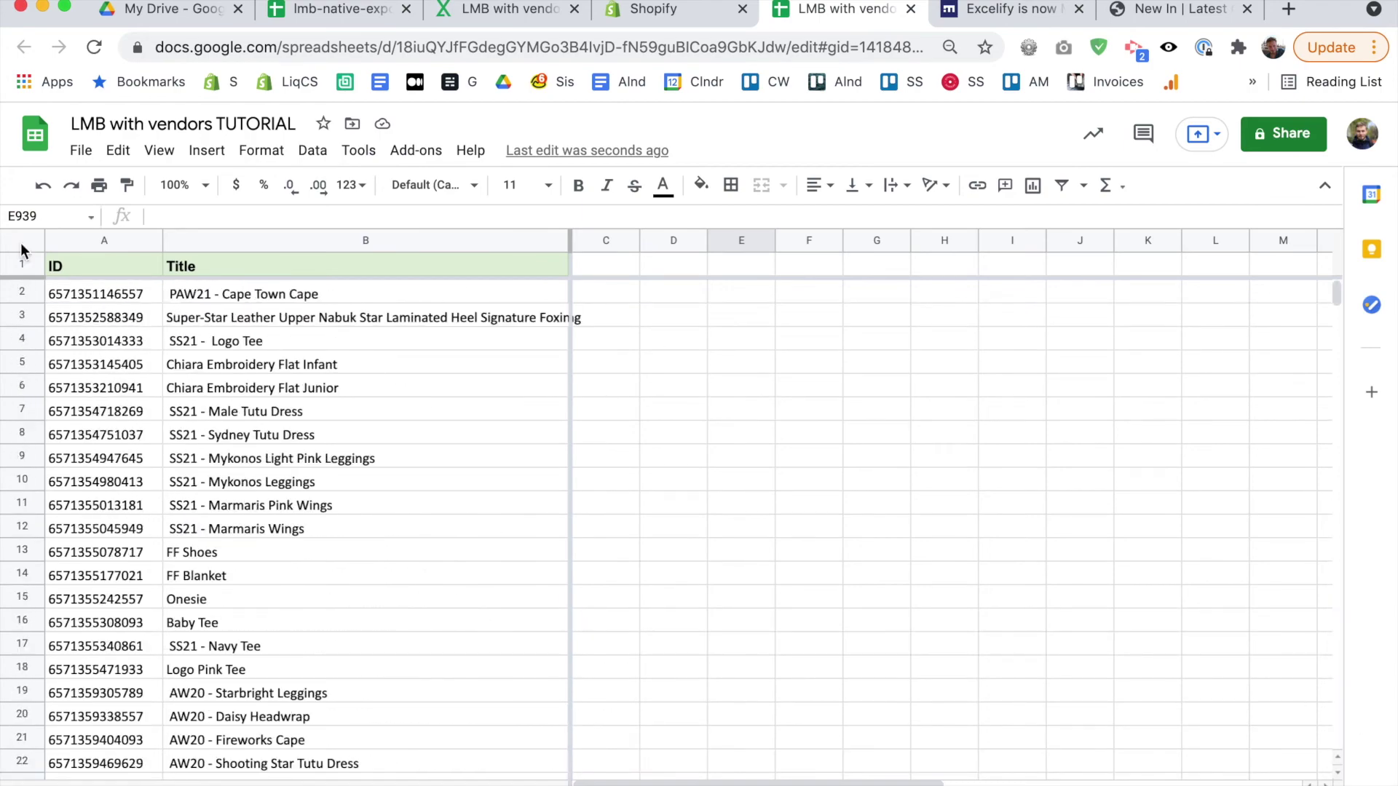
click(81, 150)
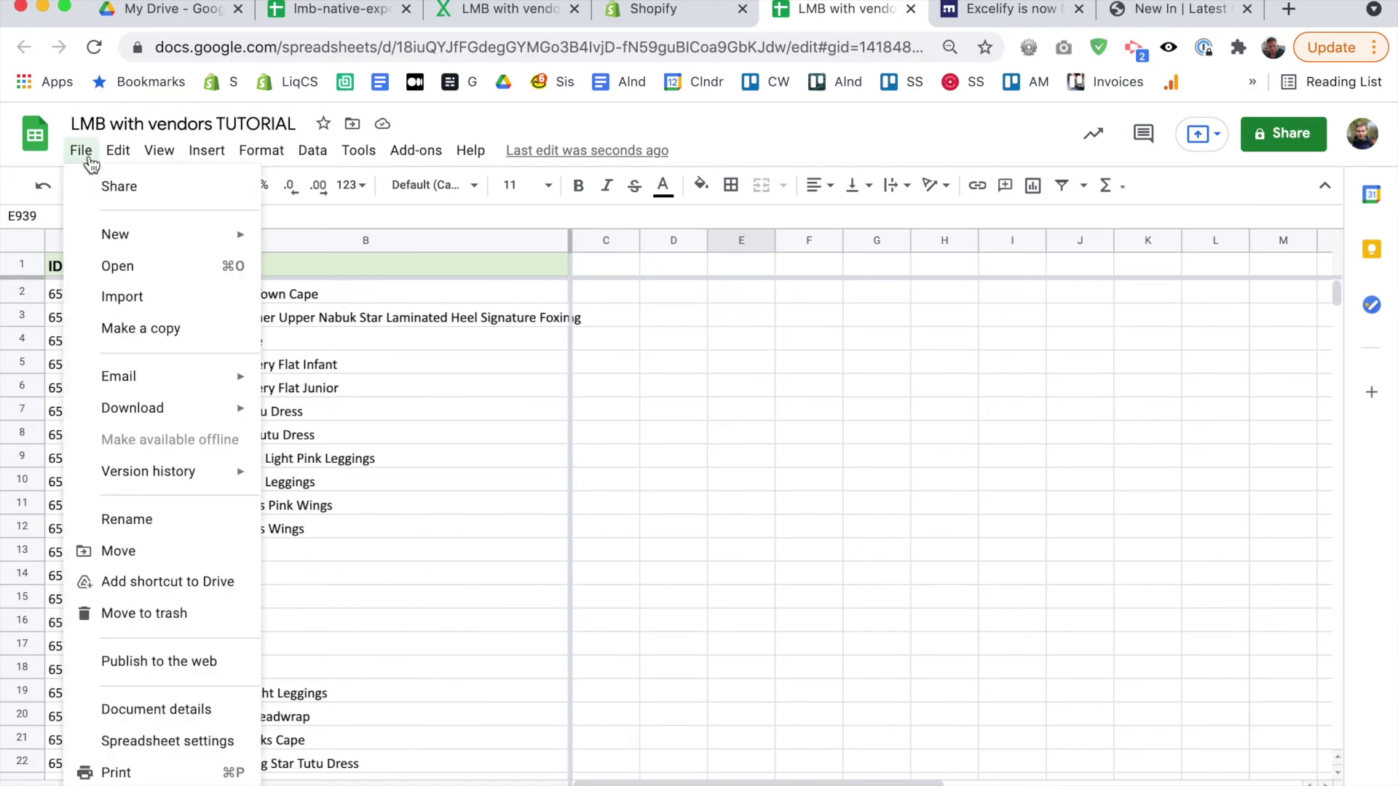
click(91, 157)
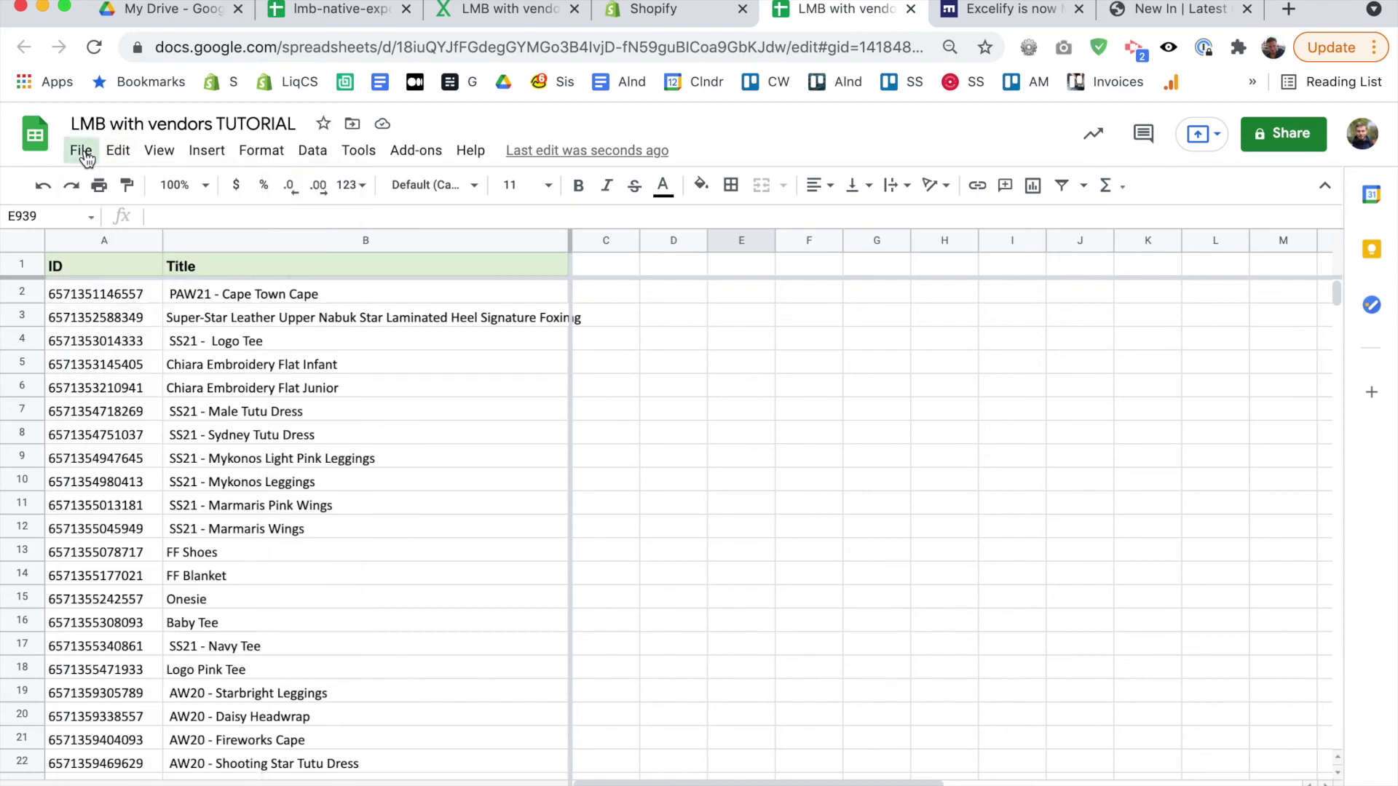
click(80, 155)
click(81, 153)
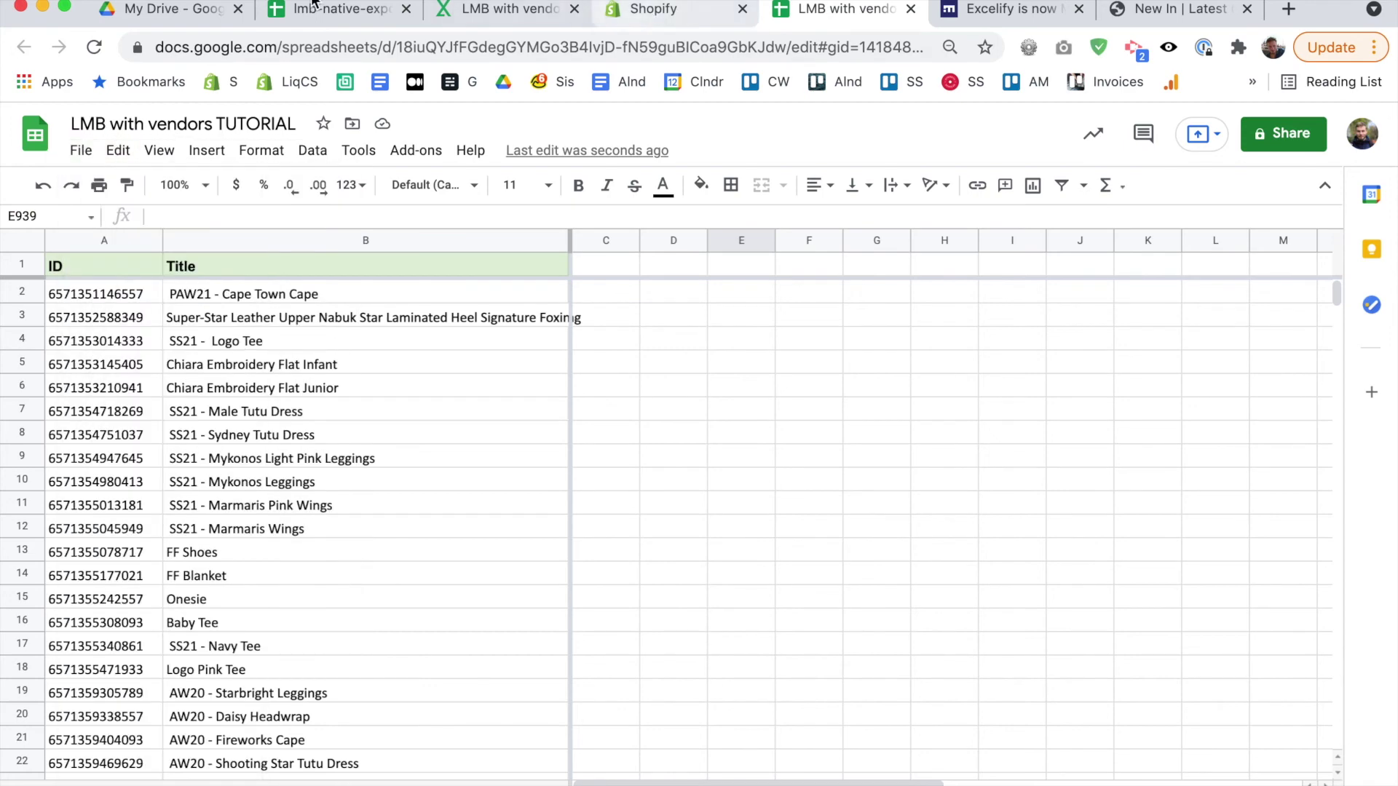
Return to the Matrixify home page in Shopify, starting then cancelling a file import.
click(674, 17)
scroll(350, 430, up, 10)
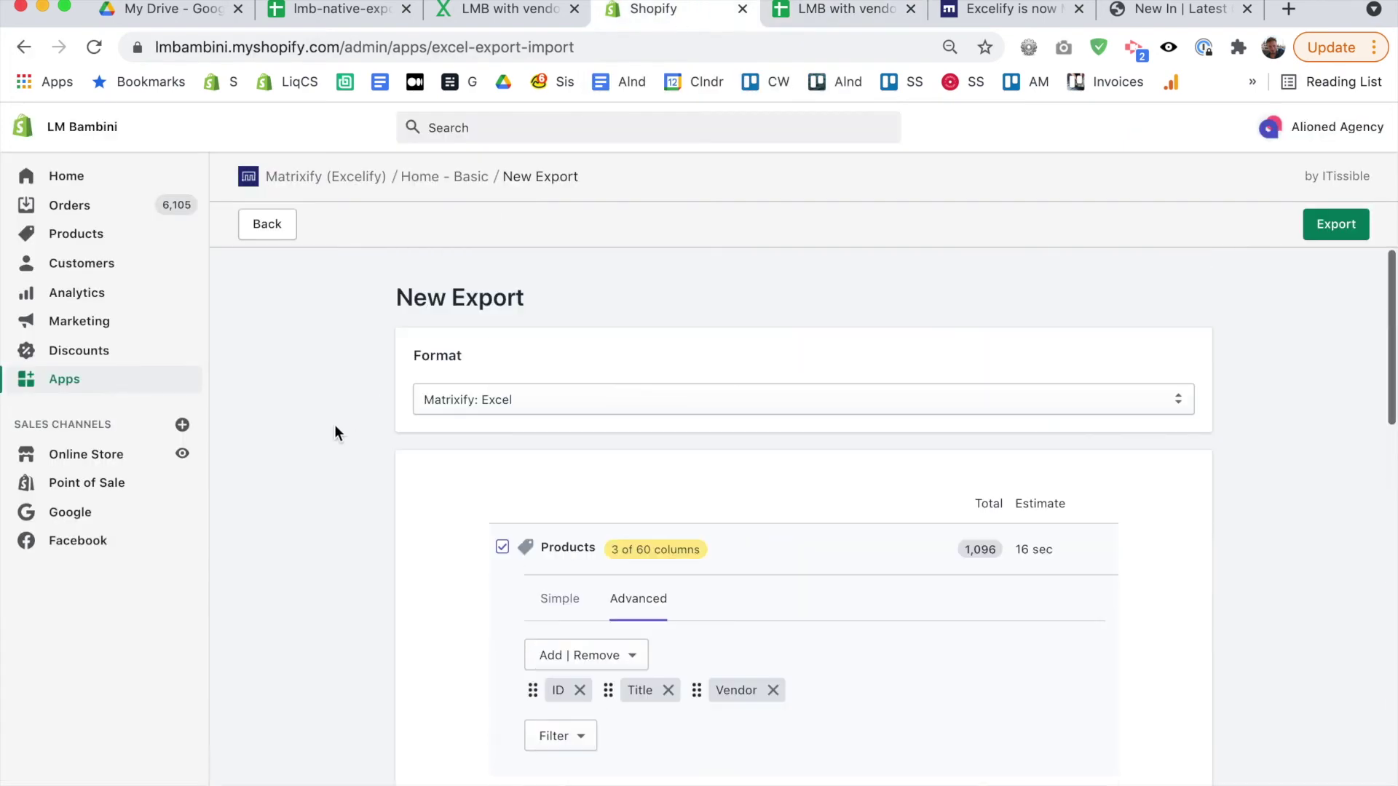
click(282, 225)
scroll(303, 556, down, 3)
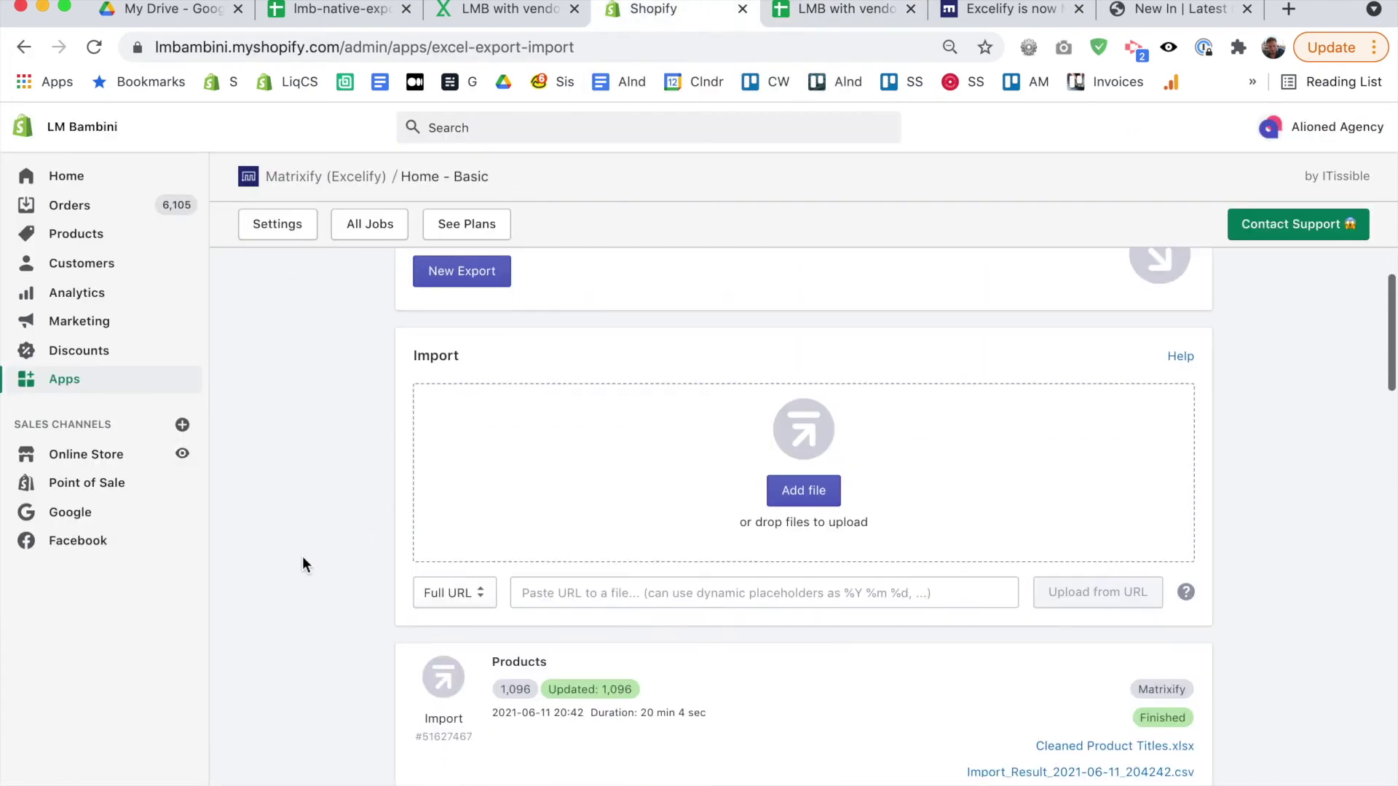
click(804, 491)
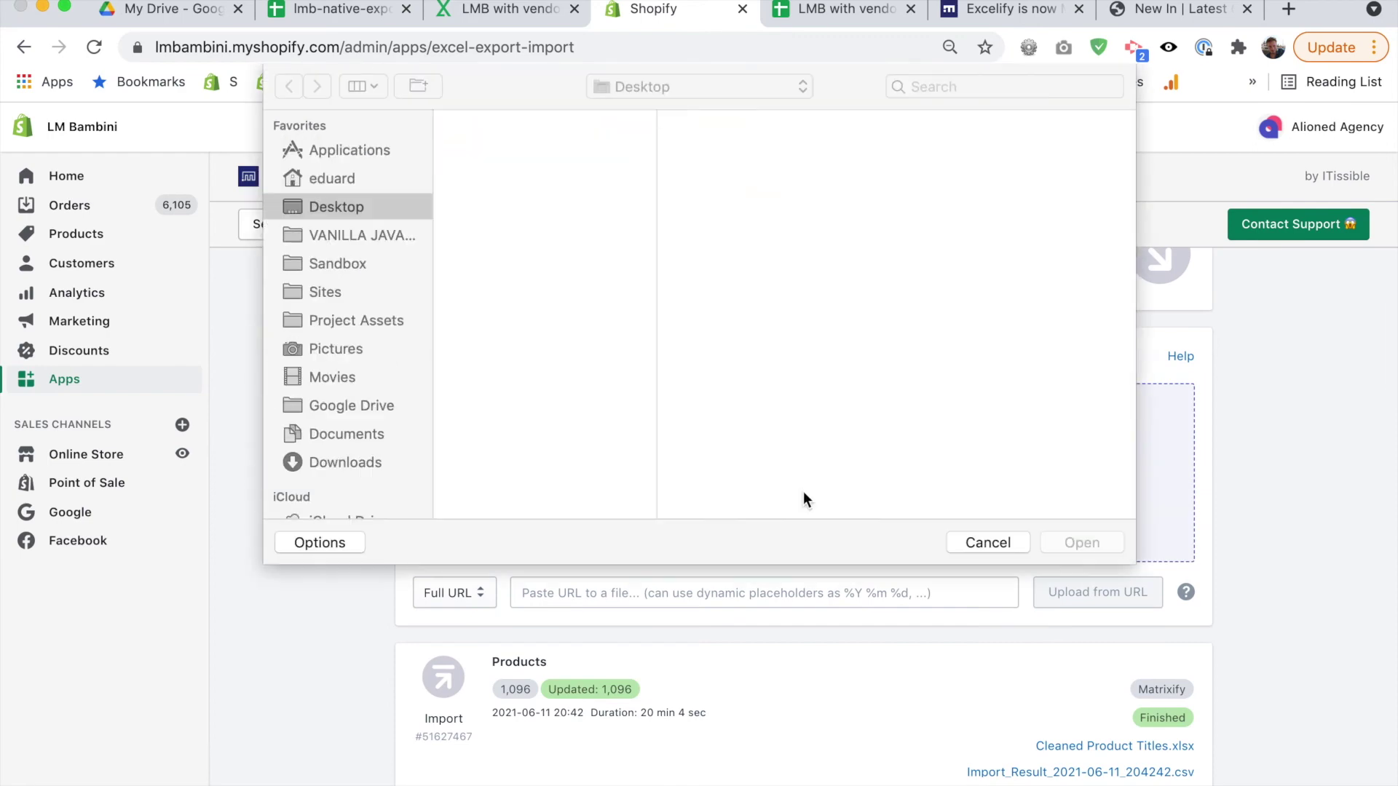
click(983, 548)
Open the finished Products import job for Cleaned Product Titles.xlsx and review its details.
scroll(296, 609, down, 5)
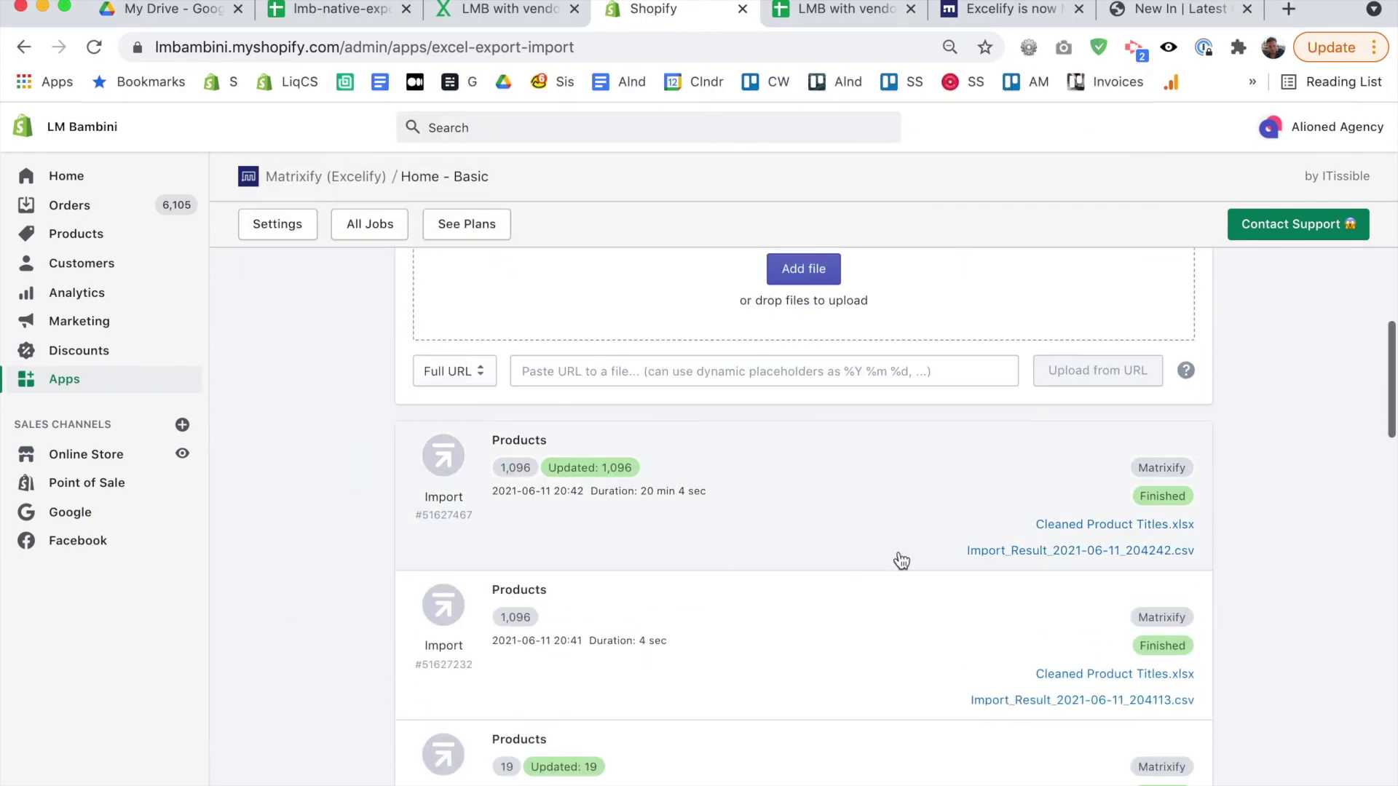
click(923, 519)
scroll(266, 561, down, 7)
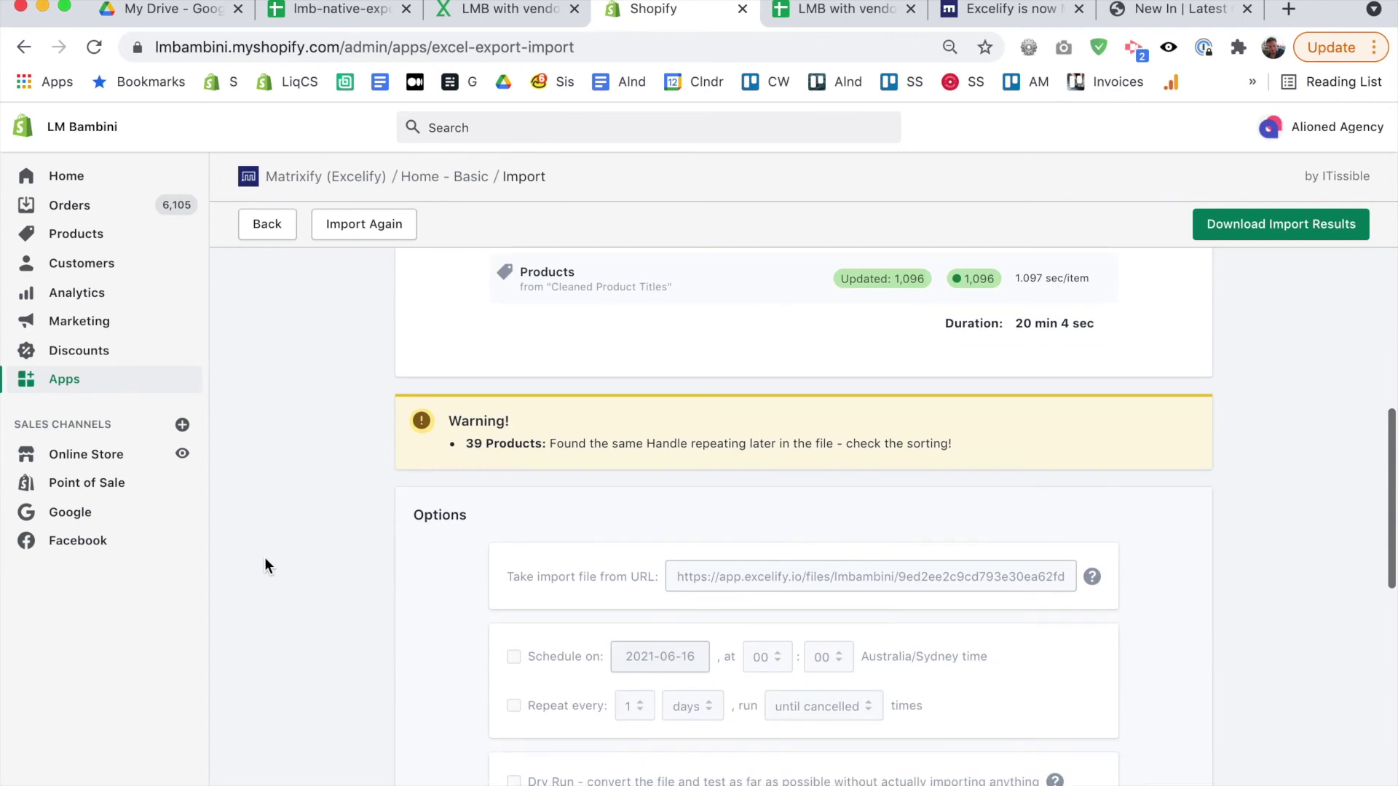
scroll(266, 560, down, 5)
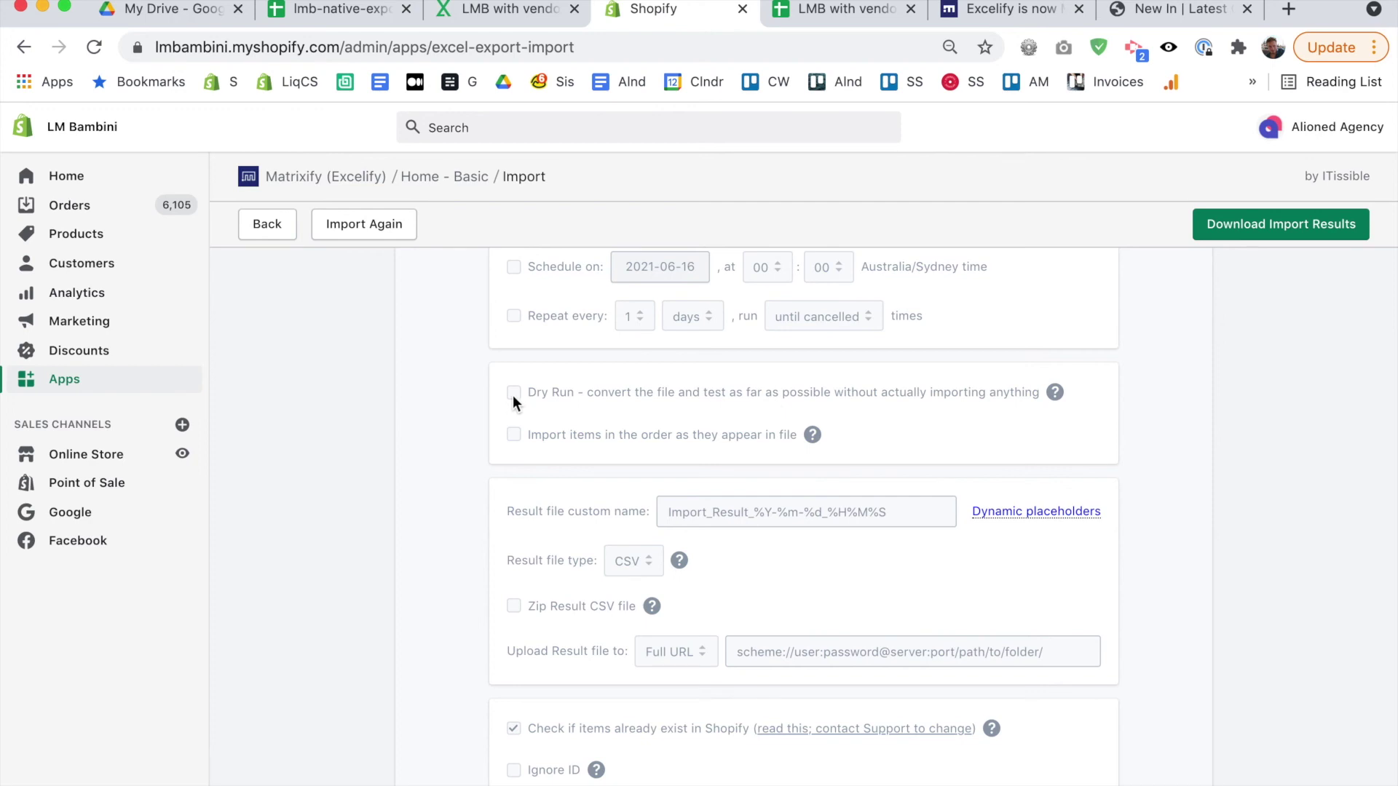
scroll(512, 395, up, 1)
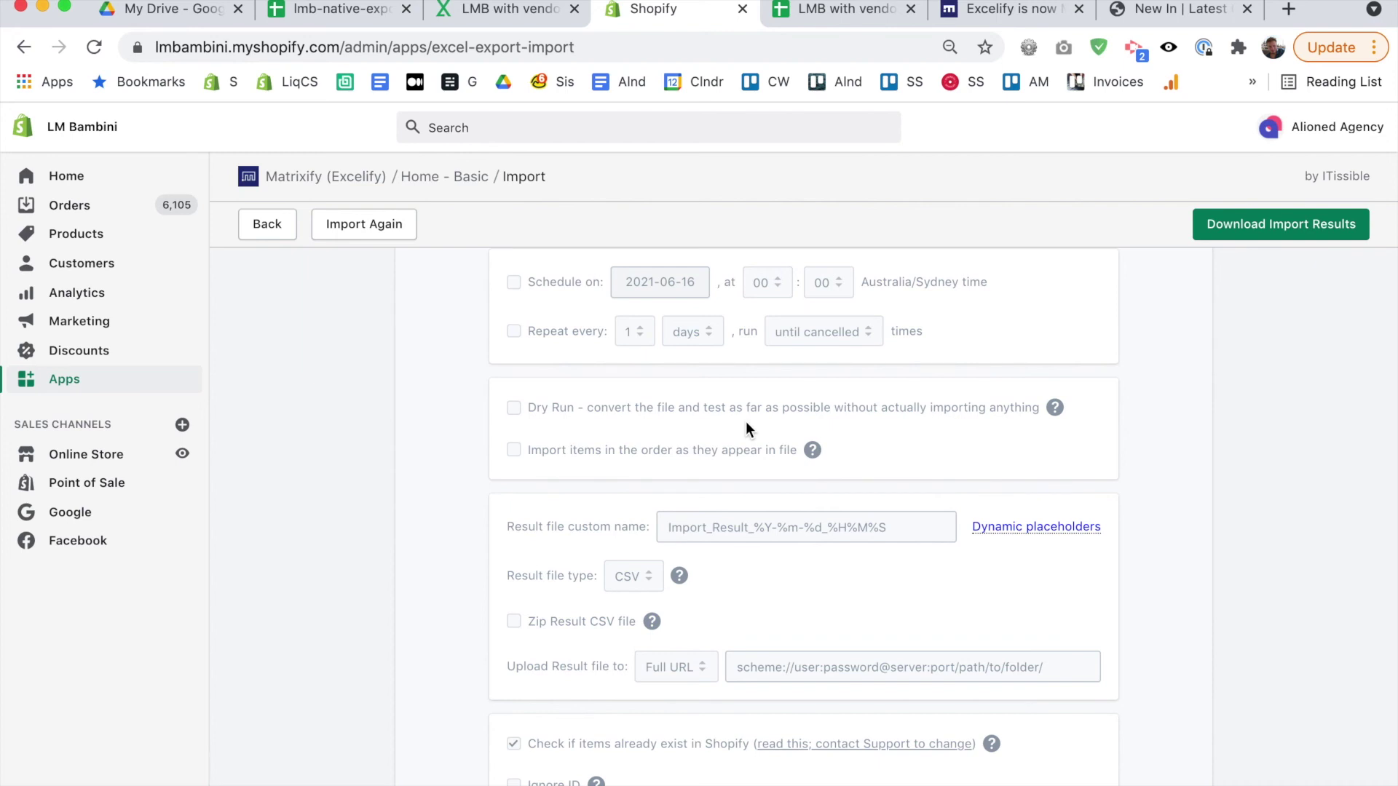
scroll(485, 483, down, 3)
scroll(439, 537, down, 5)
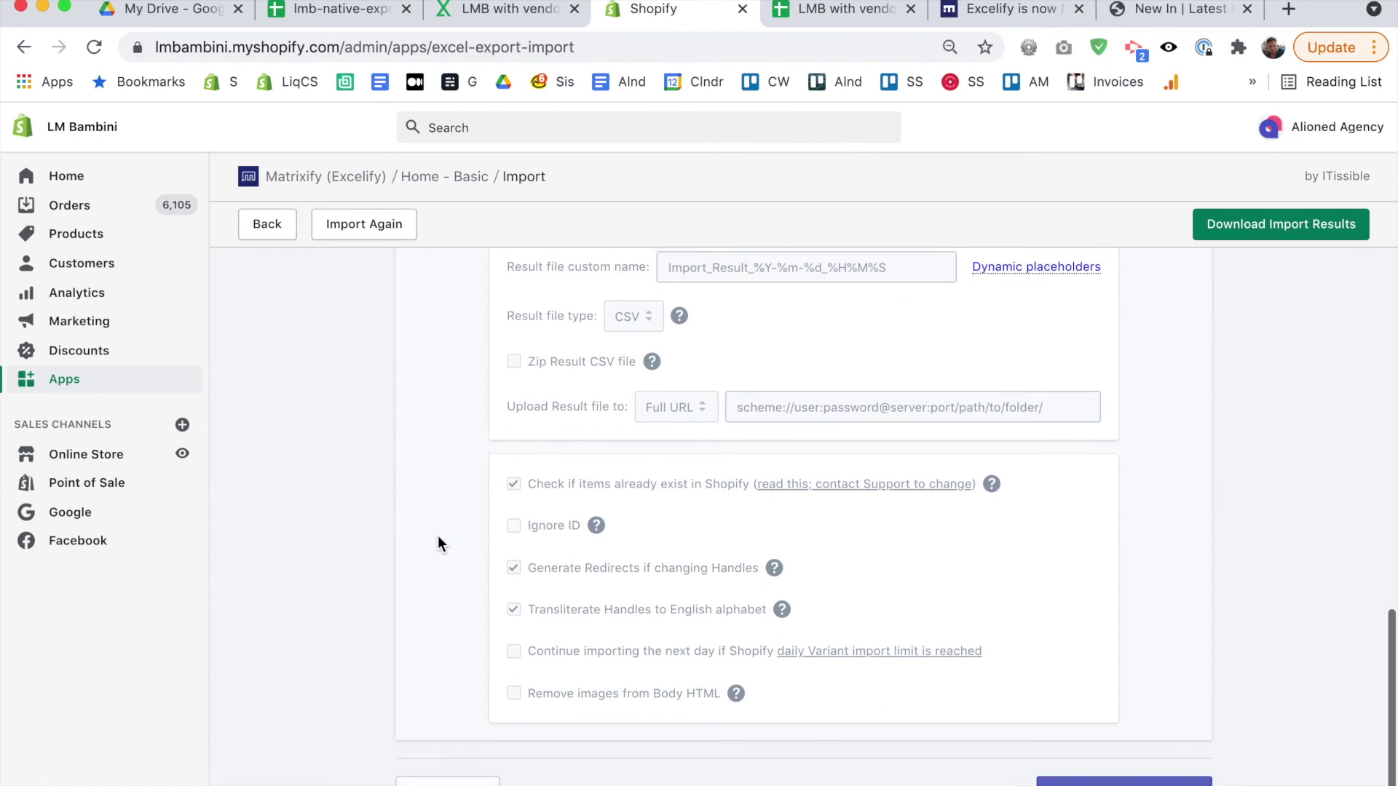
scroll(438, 536, up, 12)
scroll(438, 537, down, 10)
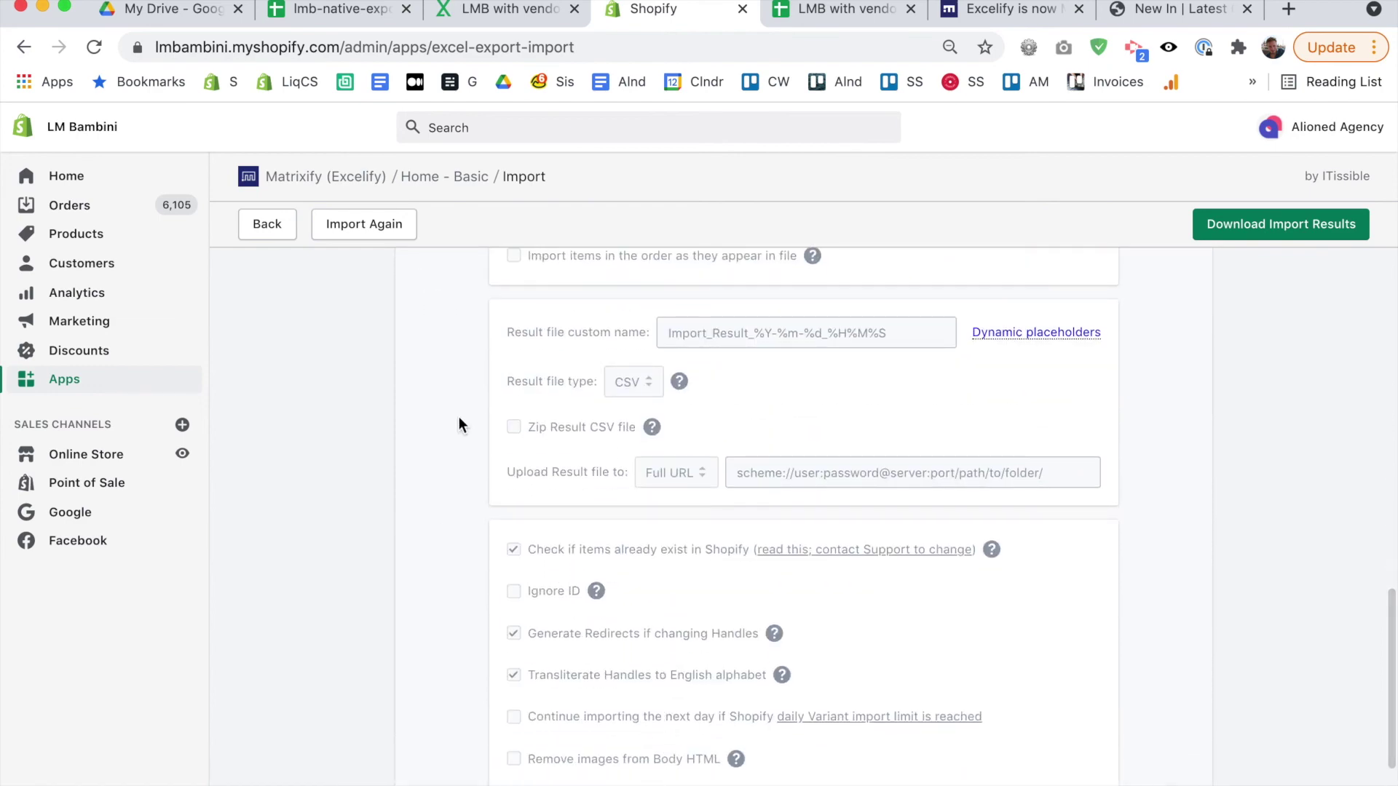
scroll(458, 419, up, 2)
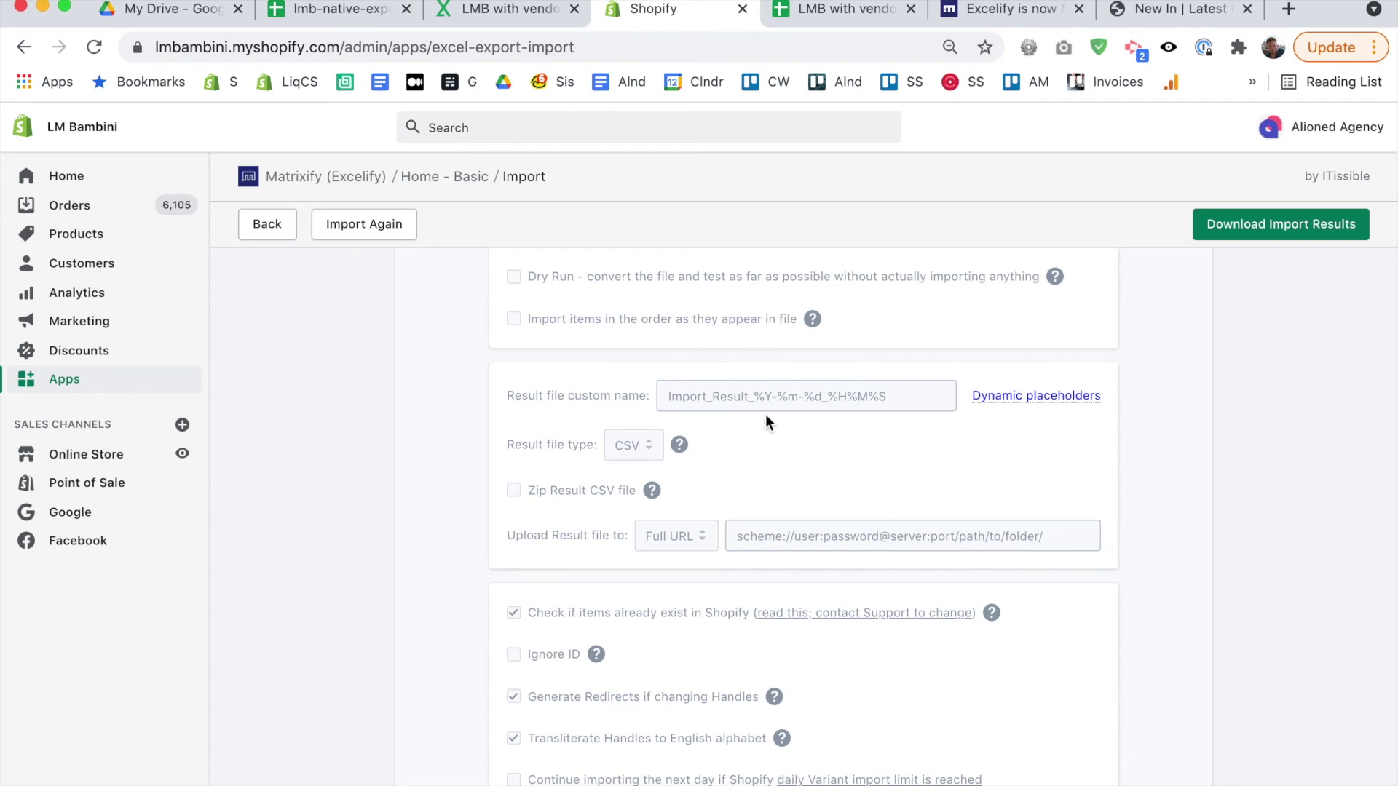
scroll(588, 468, up, 15)
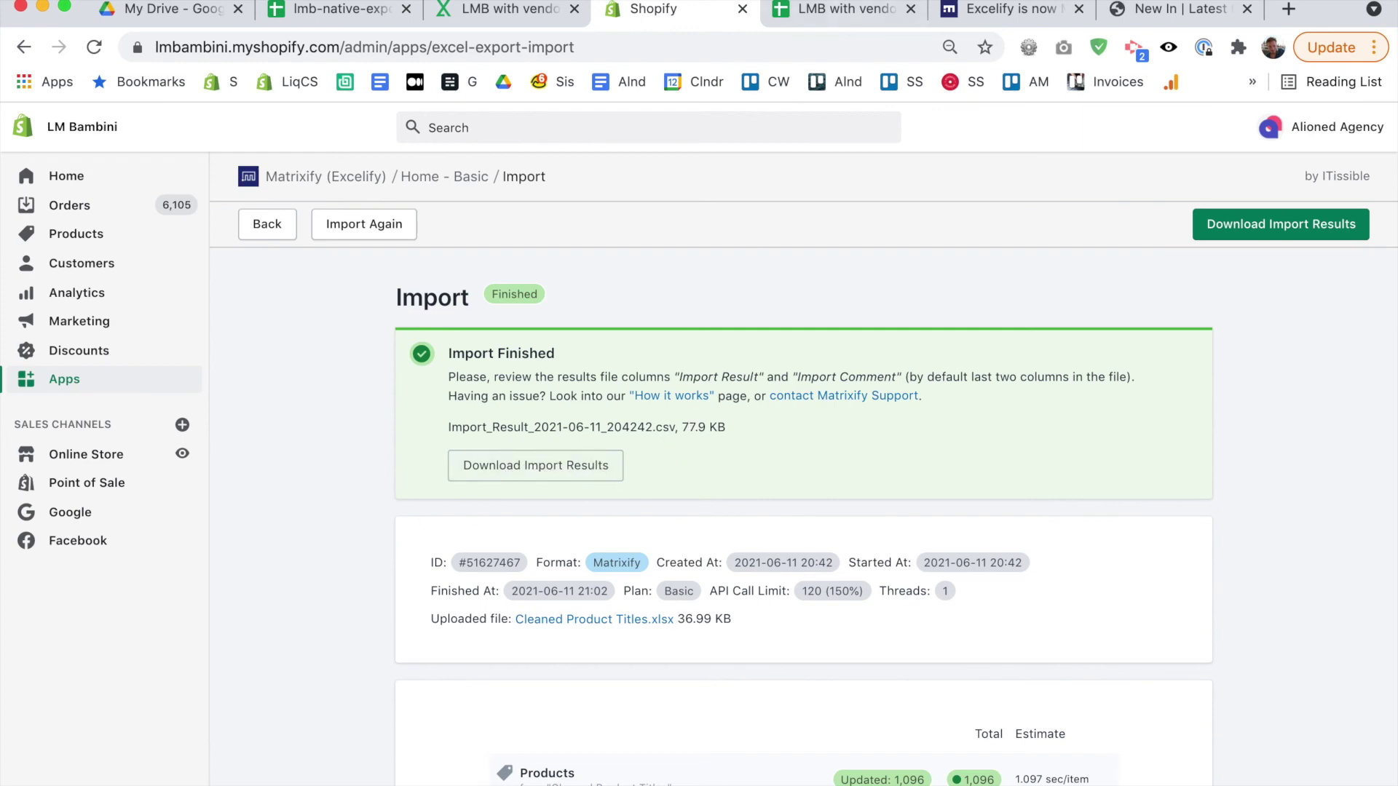
click(825, 11)
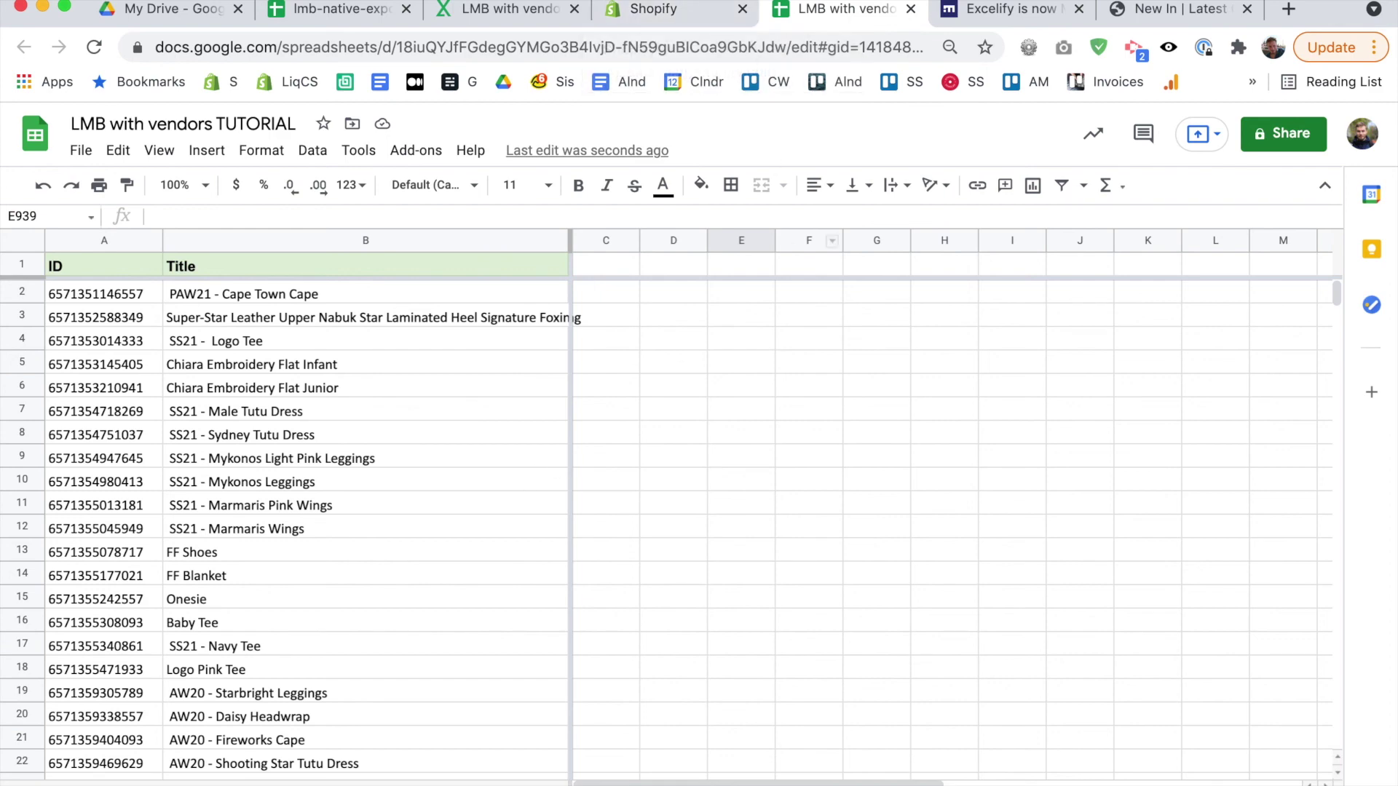
Scroll through the LMB with vendors sheet to check the vendor-free titles.
scroll(640, 484, down, 4)
scroll(648, 639, down, 10)
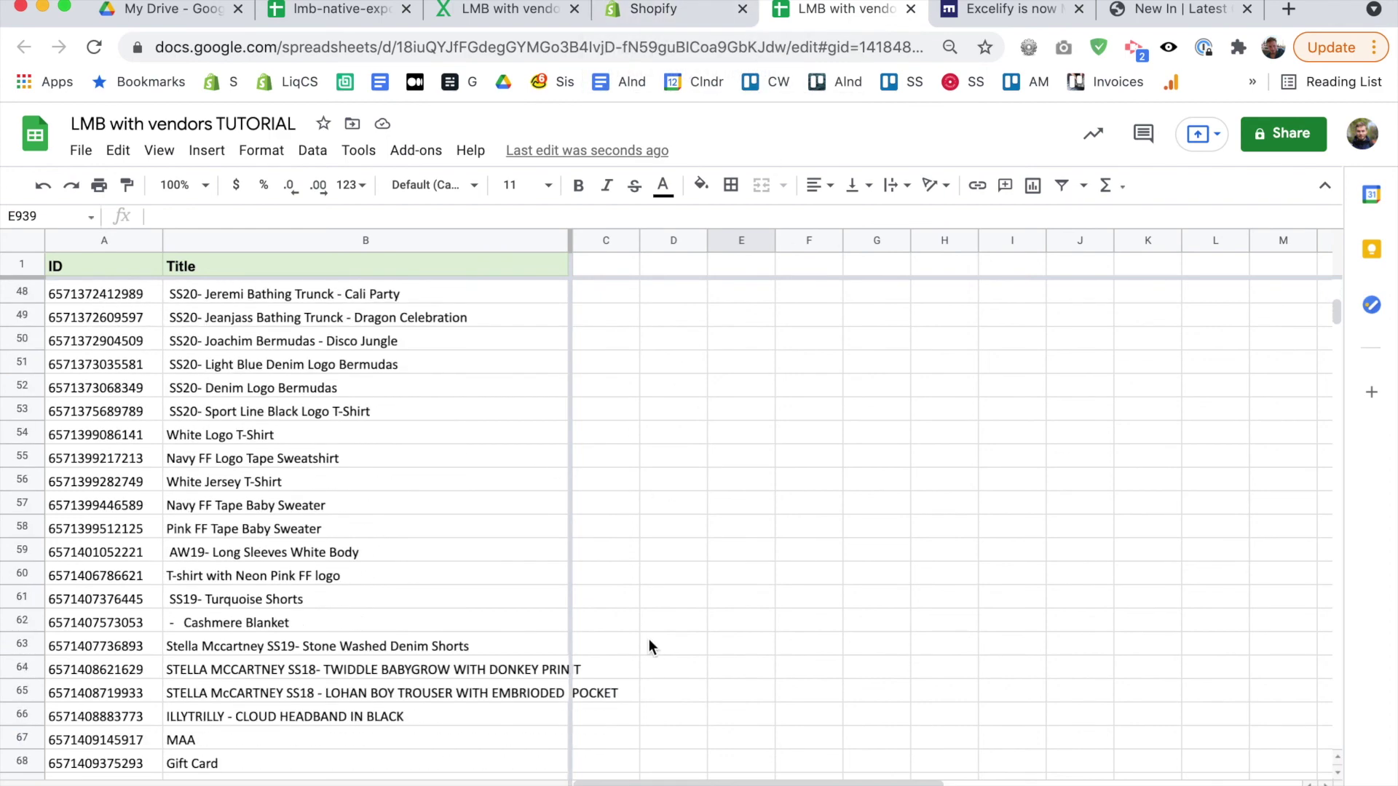
scroll(648, 639, up, 15)
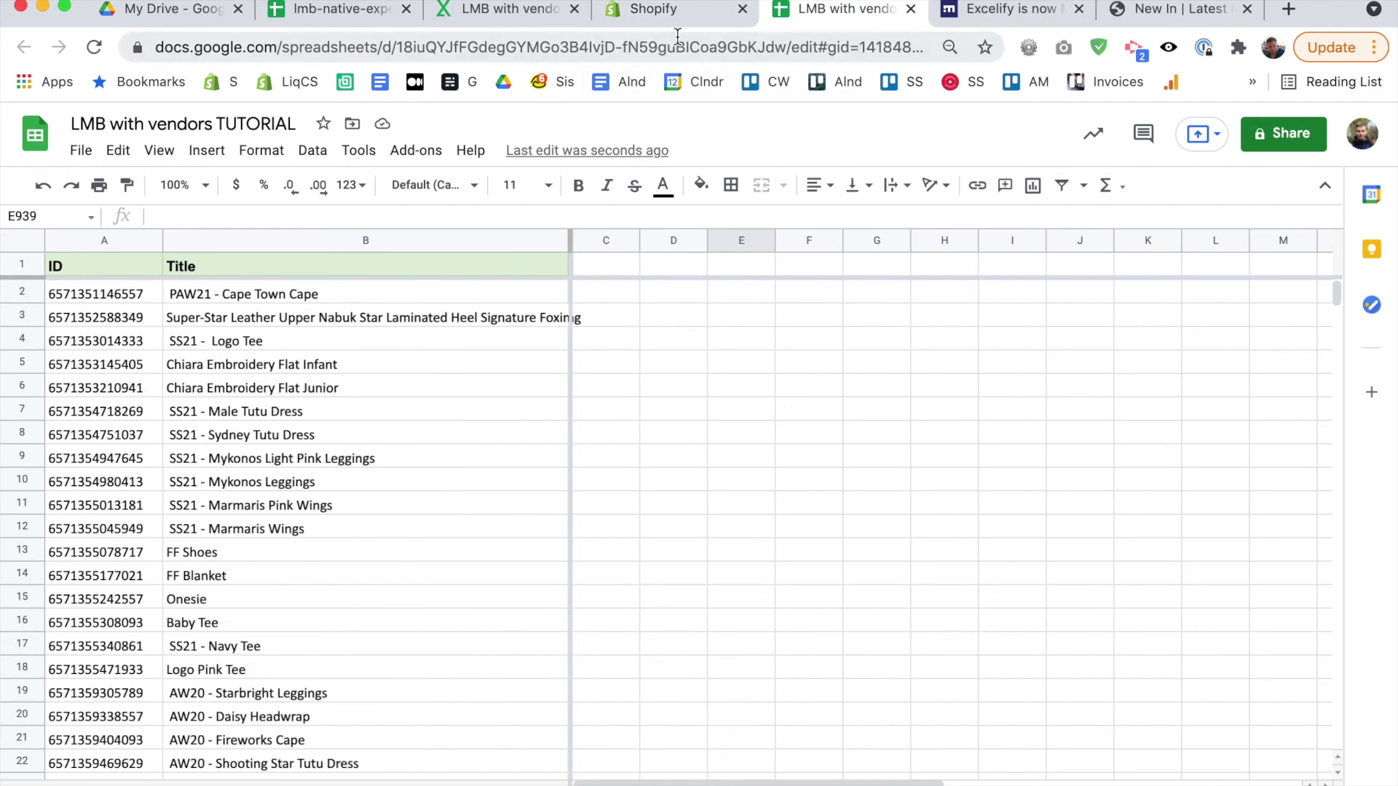
Review the import job's options in Matrixify, then go back to the Matrixify home page.
click(670, 16)
scroll(334, 591, down, 3)
scroll(334, 584, down, 10)
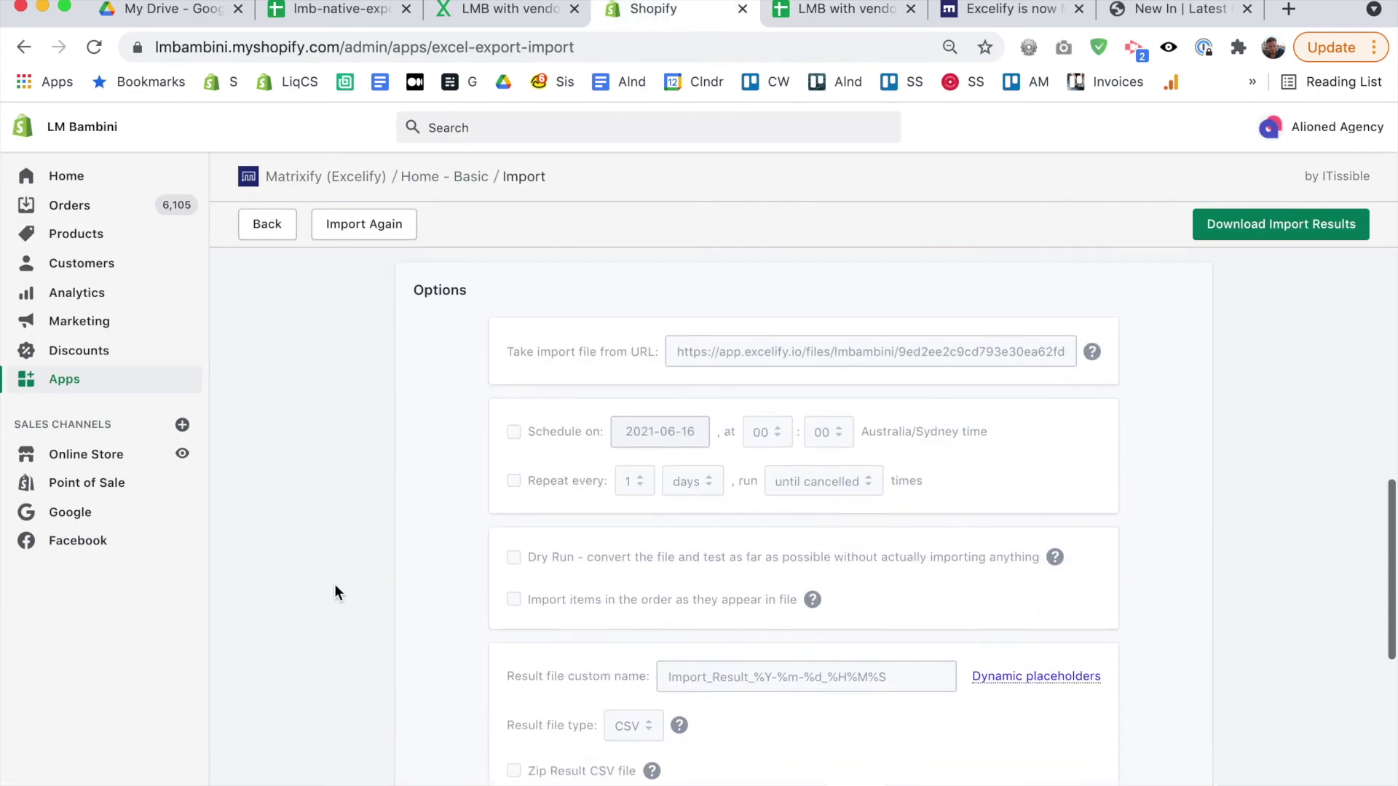
scroll(751, 486, up, 12)
scroll(331, 600, down, 15)
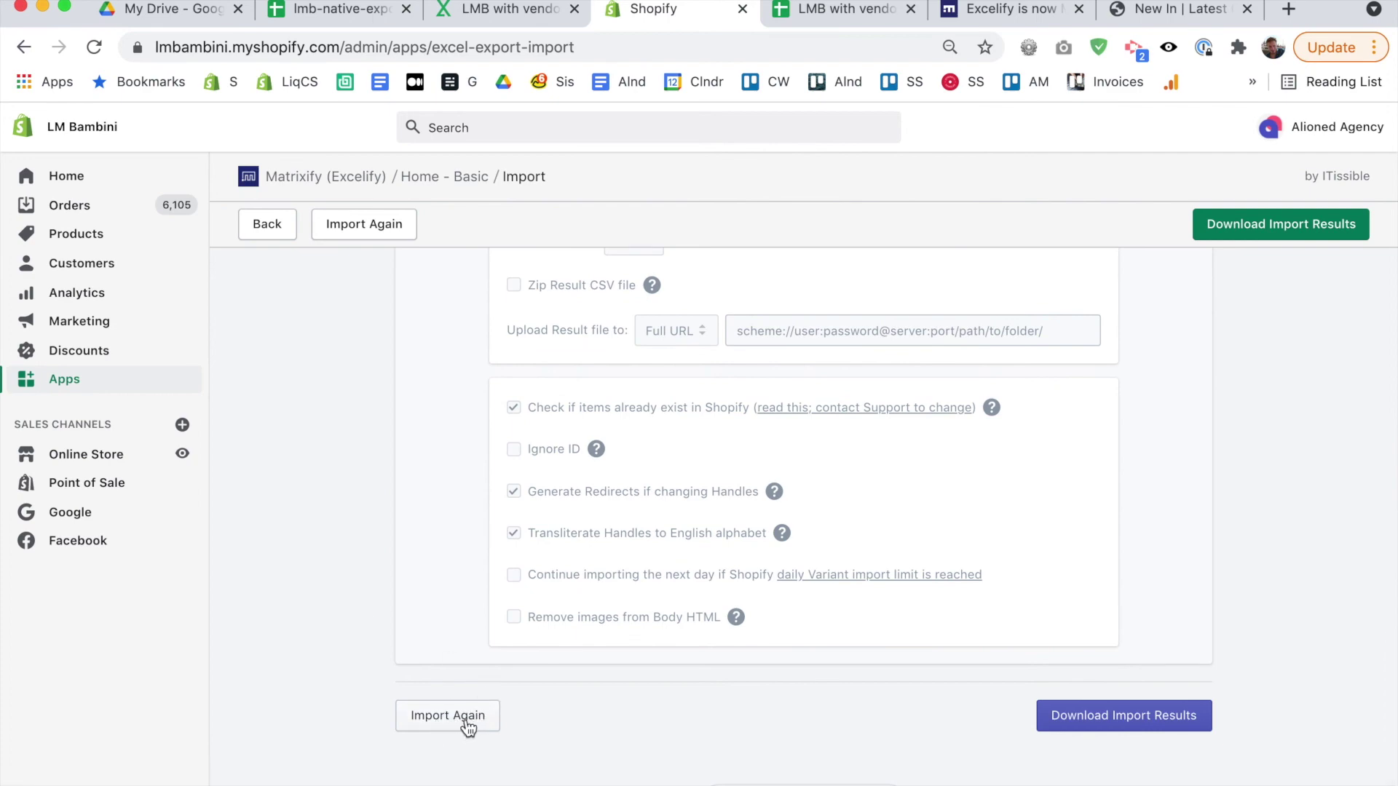
scroll(399, 579, up, 15)
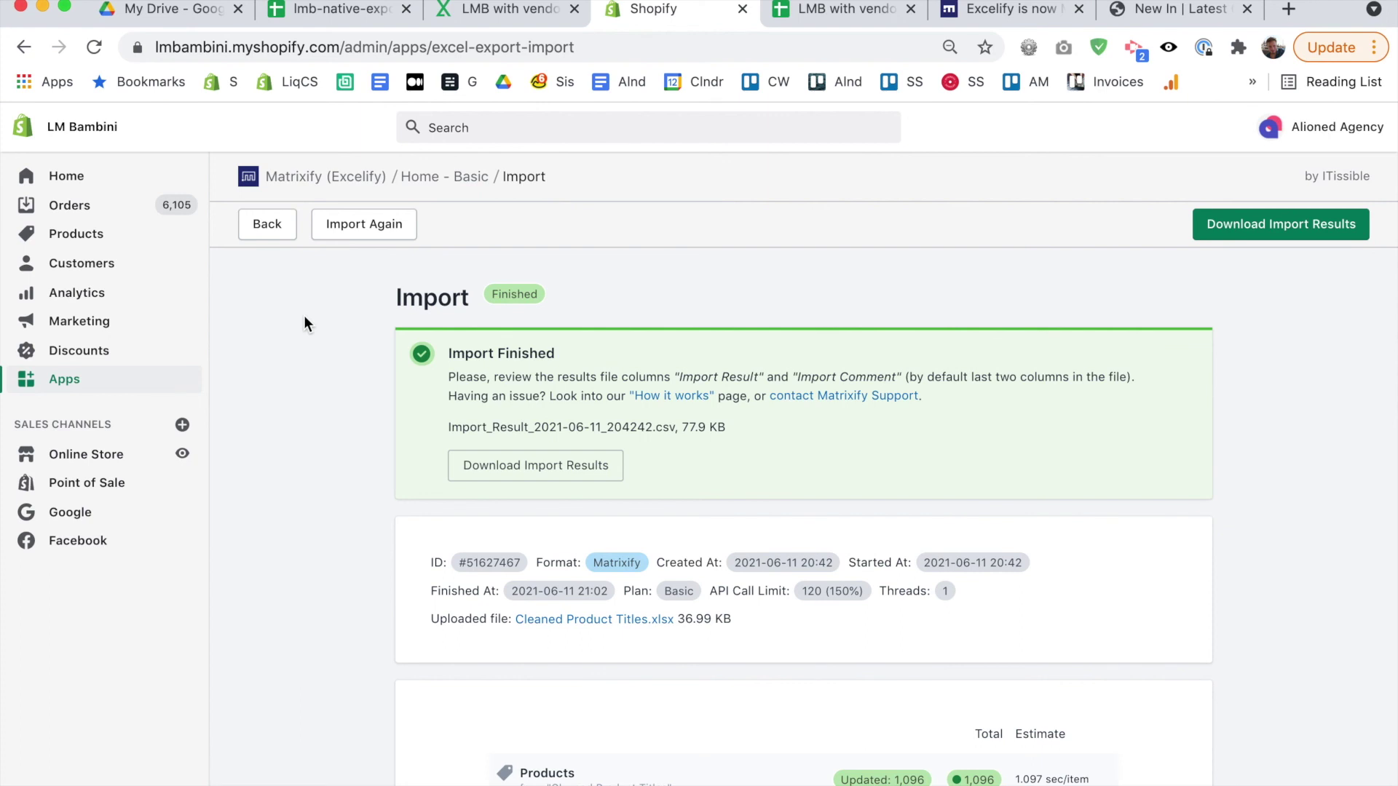
click(269, 243)
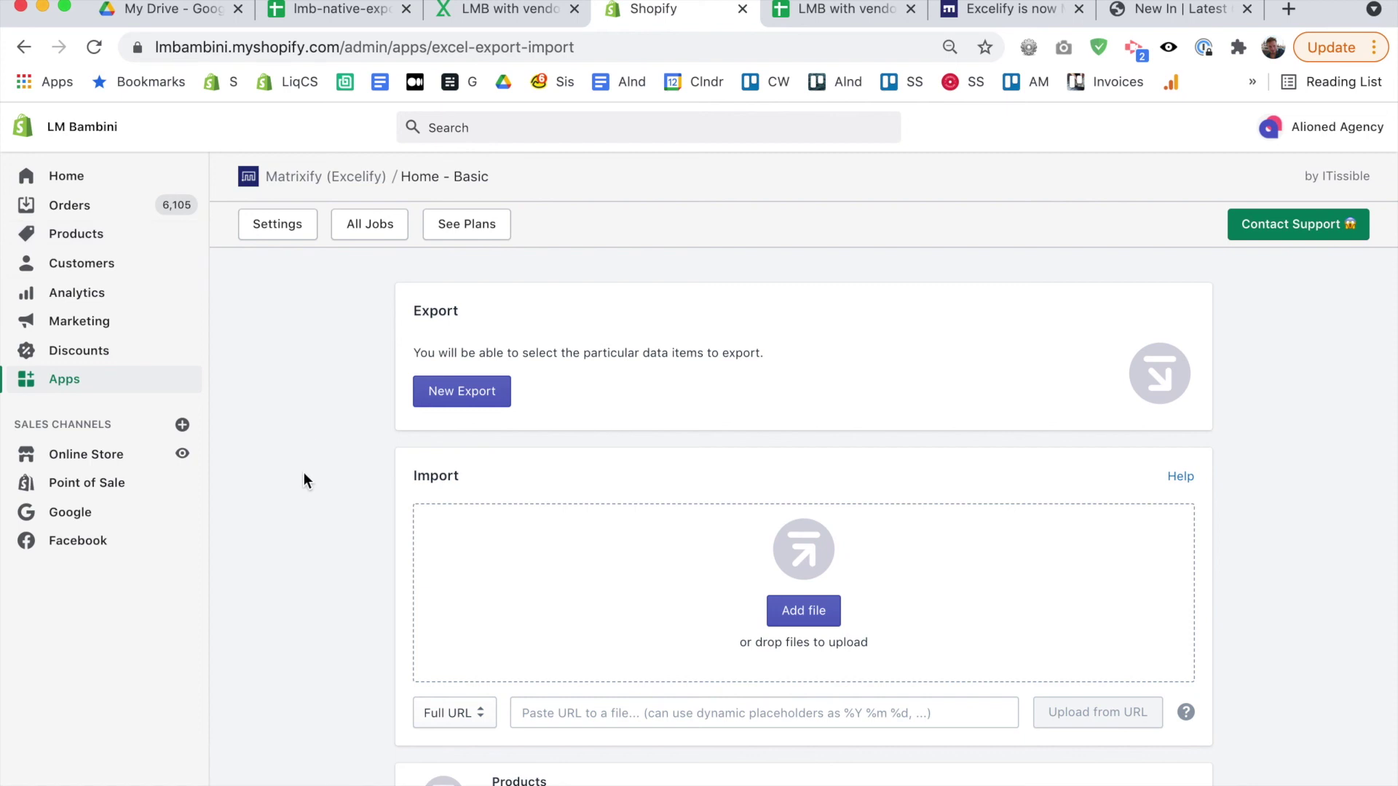
click(343, 16)
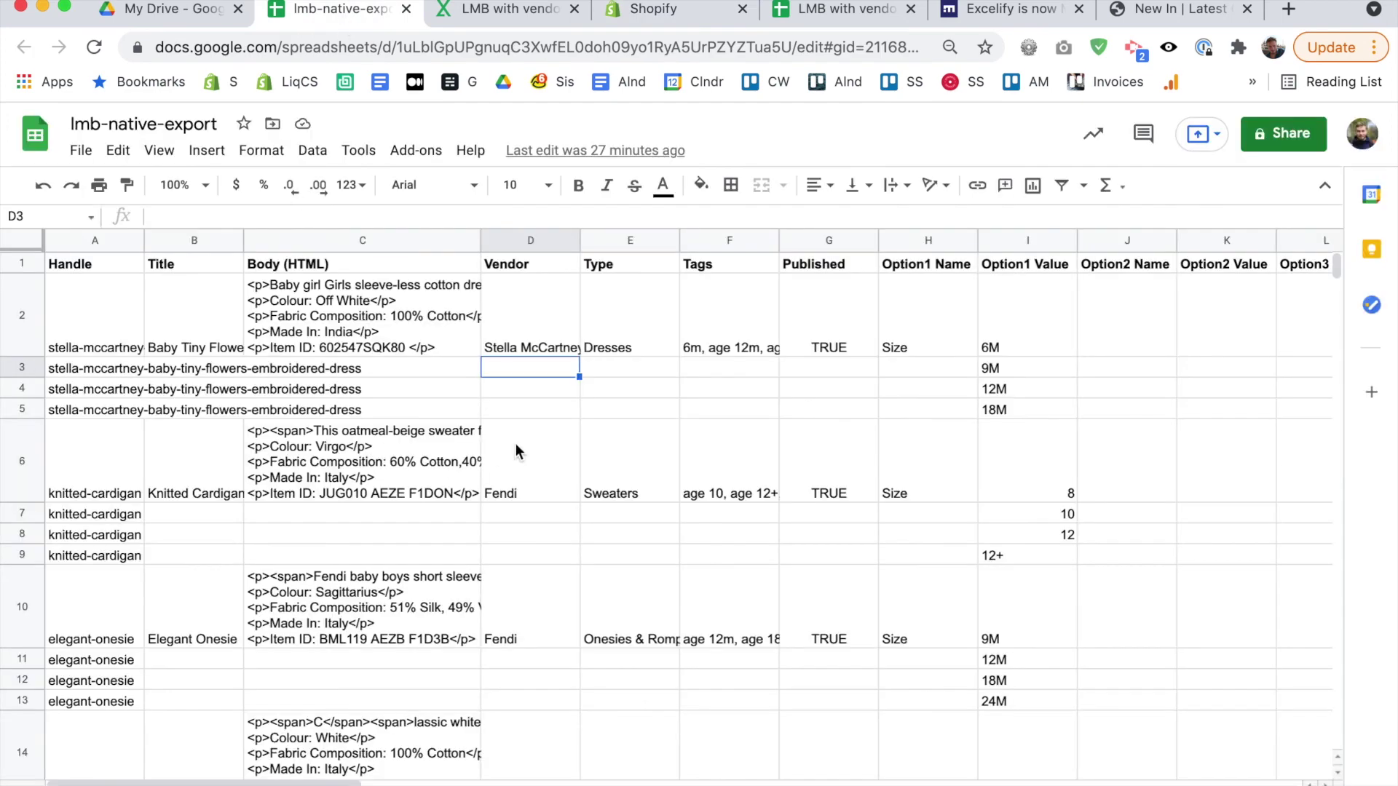
Scroll around the lmb-native-export sheet to inspect its handles, titles, vendors and size variants.
scroll(557, 521, down, 2)
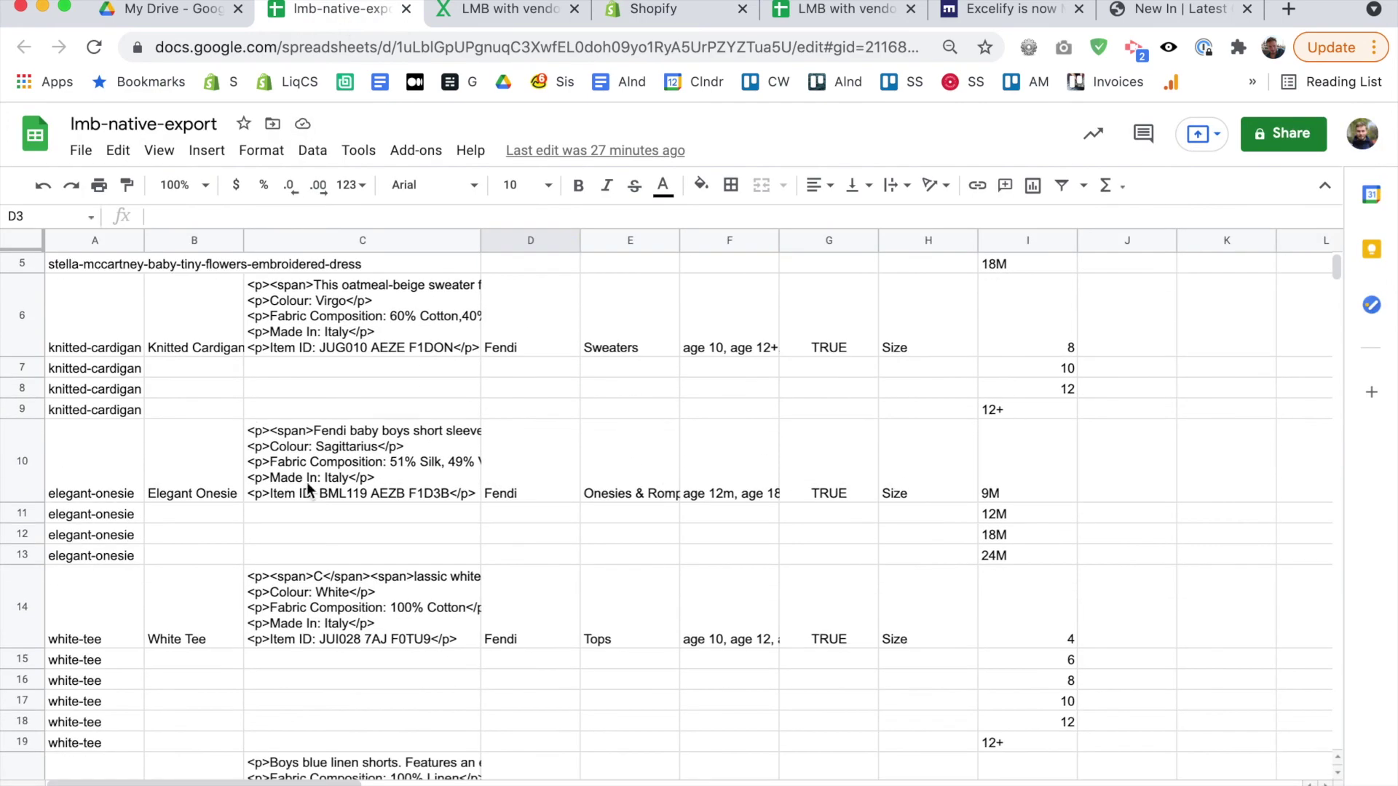
scroll(557, 517, down, 4)
scroll(557, 500, right, 15)
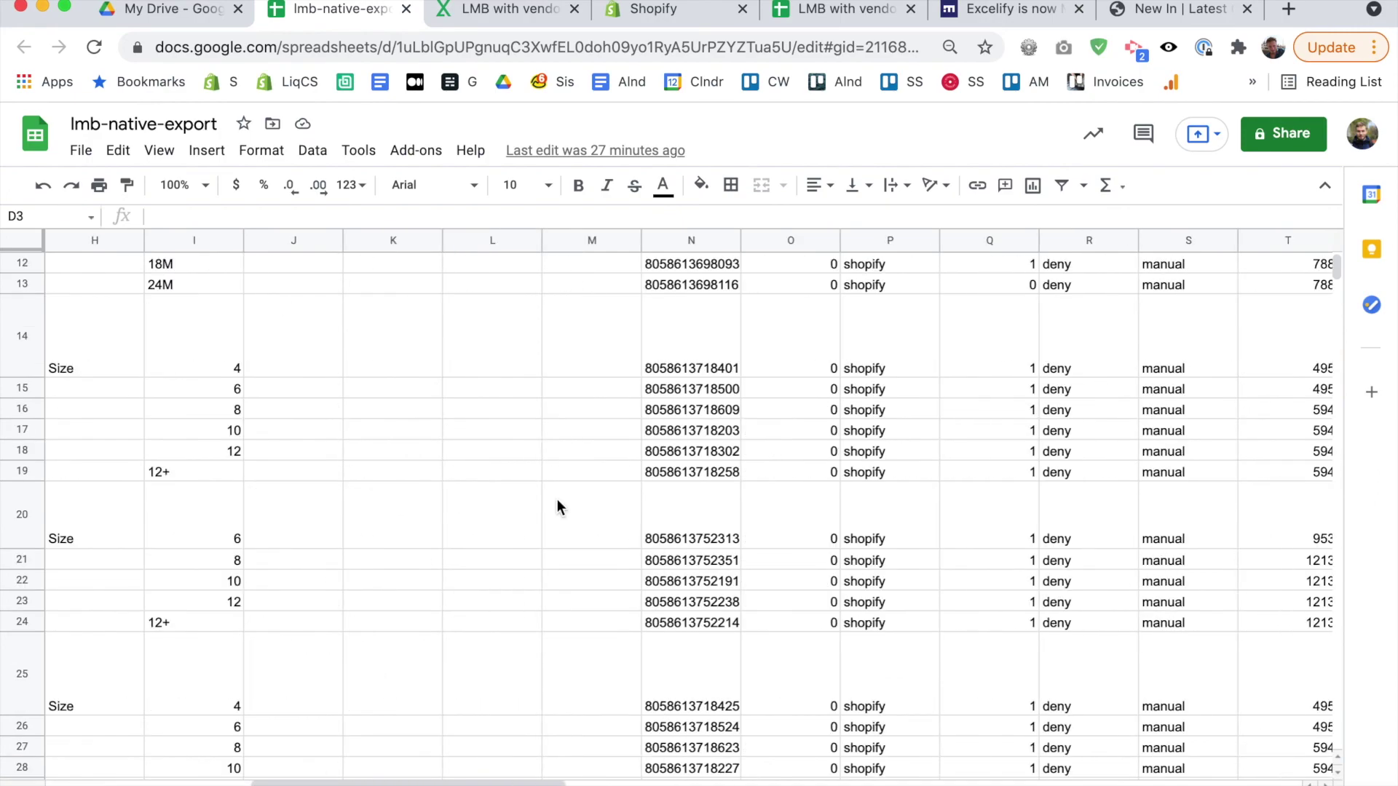
scroll(557, 501, right, 8)
scroll(557, 501, left, 20)
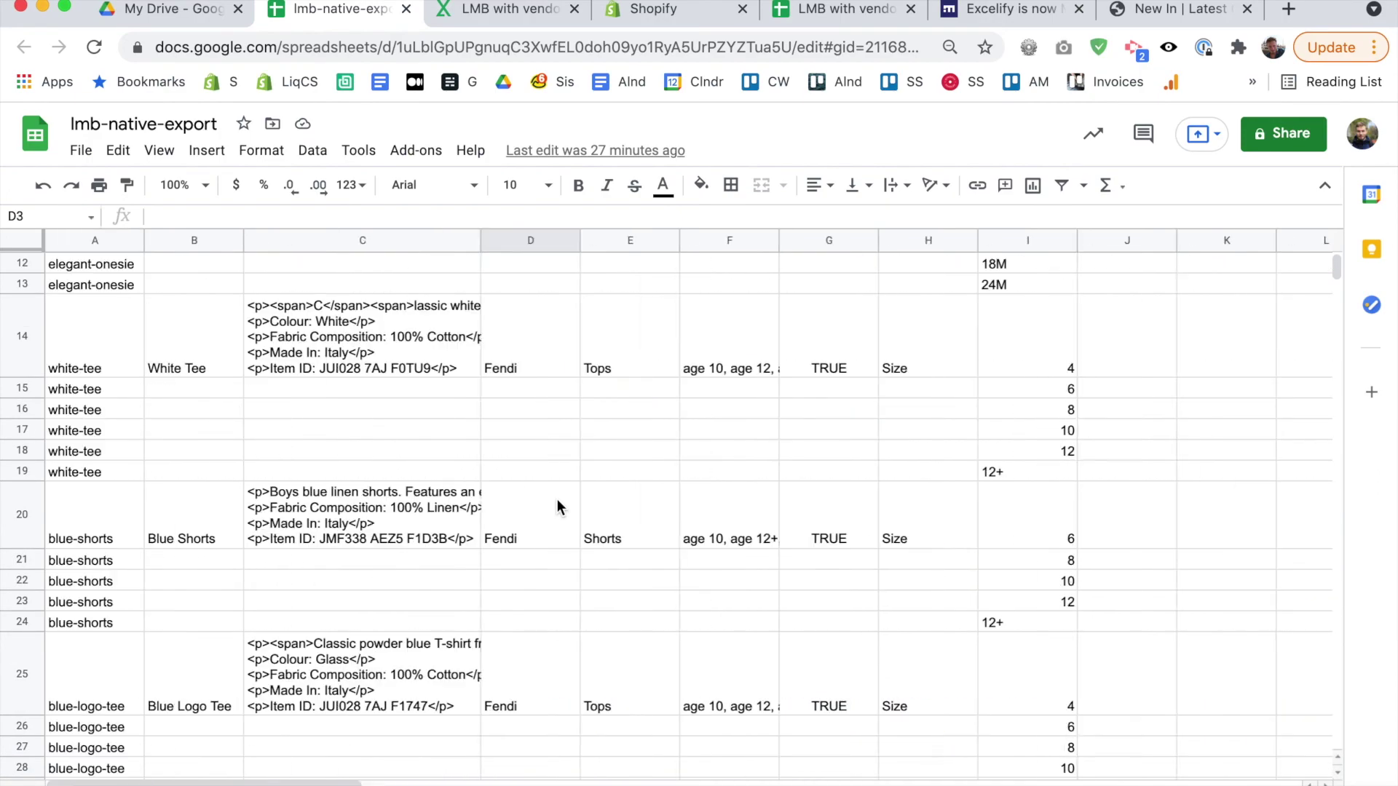
scroll(557, 506, down, 5)
scroll(557, 506, up, 15)
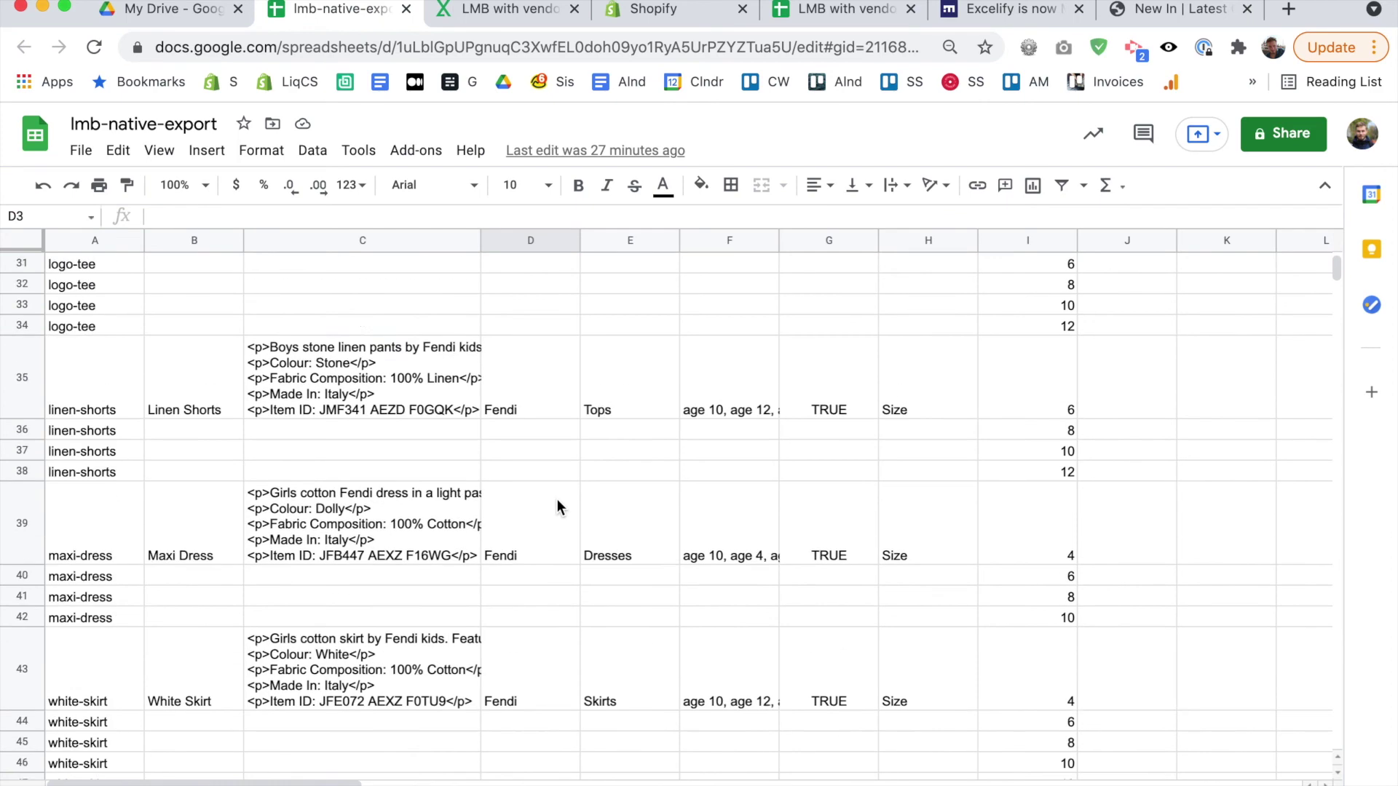